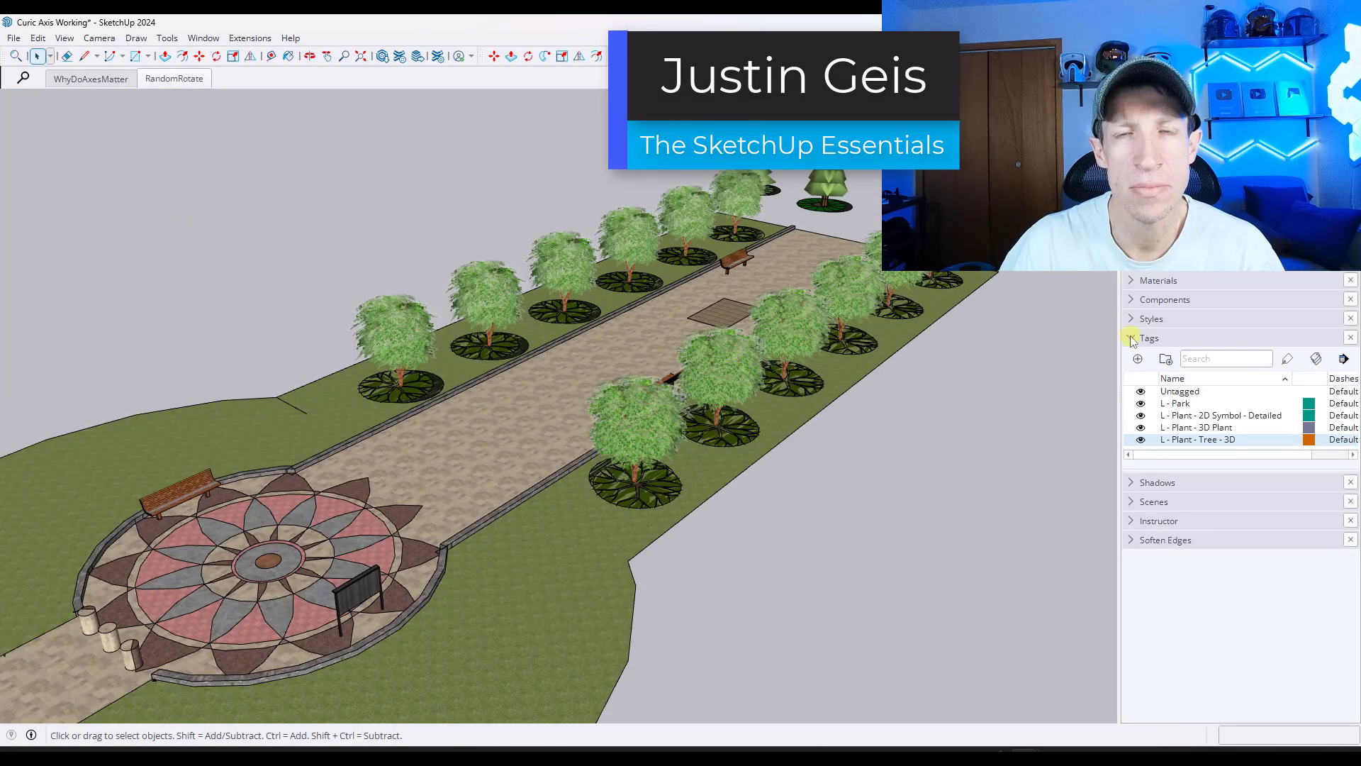
Select six park trees, three from the right row and three from the left
{"action": "left_click", "coordinate": [1133, 339]}
{"action": "left_click", "coordinate": [936, 280]}
{"action": "left_click", "coordinate": [844, 304], "text": "ctrl"}
{"action": "left_click", "coordinate": [720, 383], "text": "ctrl"}
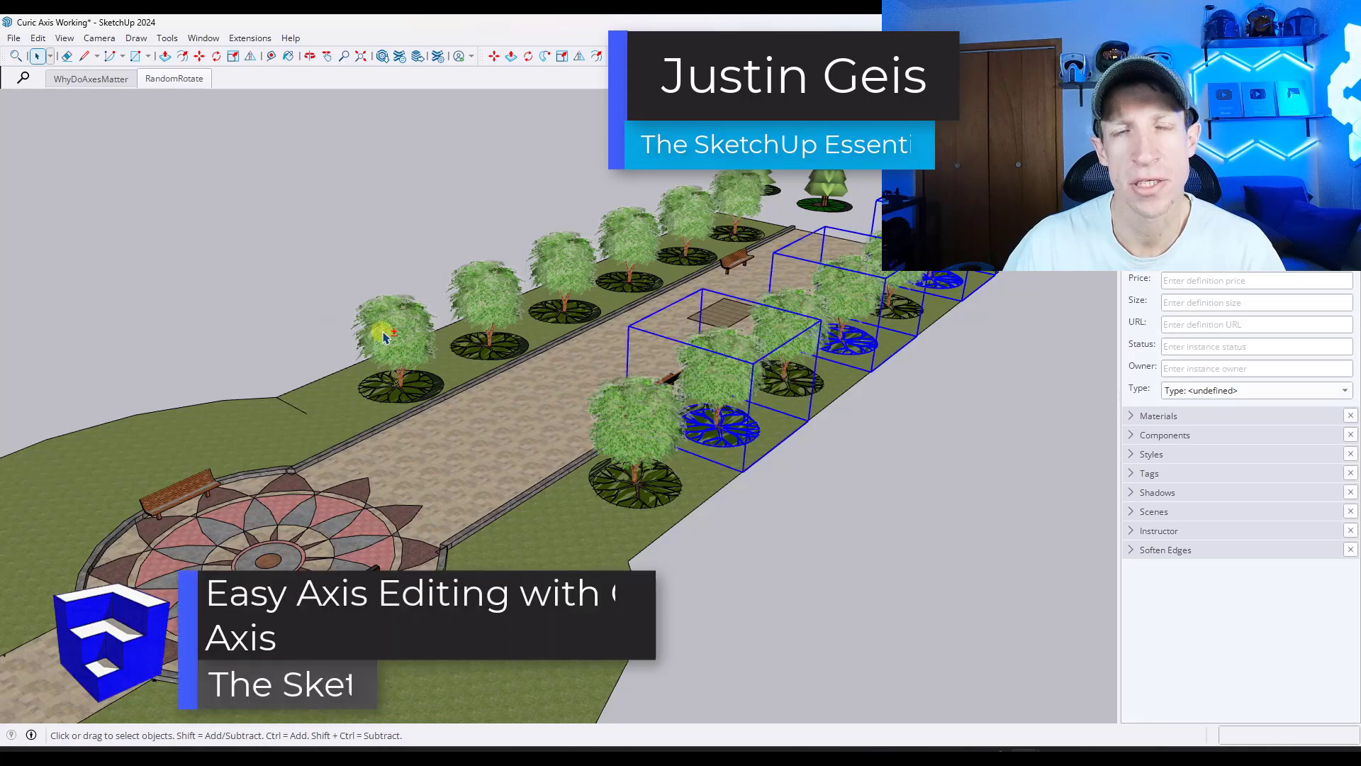
{"action": "left_click", "coordinate": [383, 338], "text": "ctrl"}
{"action": "left_click", "coordinate": [560, 270], "text": "ctrl"}
{"action": "left_click", "coordinate": [684, 213], "text": "ctrl"}
Replace the selected trees with the Tree3 pine component from the Components list
{"action": "left_click", "coordinate": [1165, 435]}
{"action": "right_click", "coordinate": [1189, 576]}
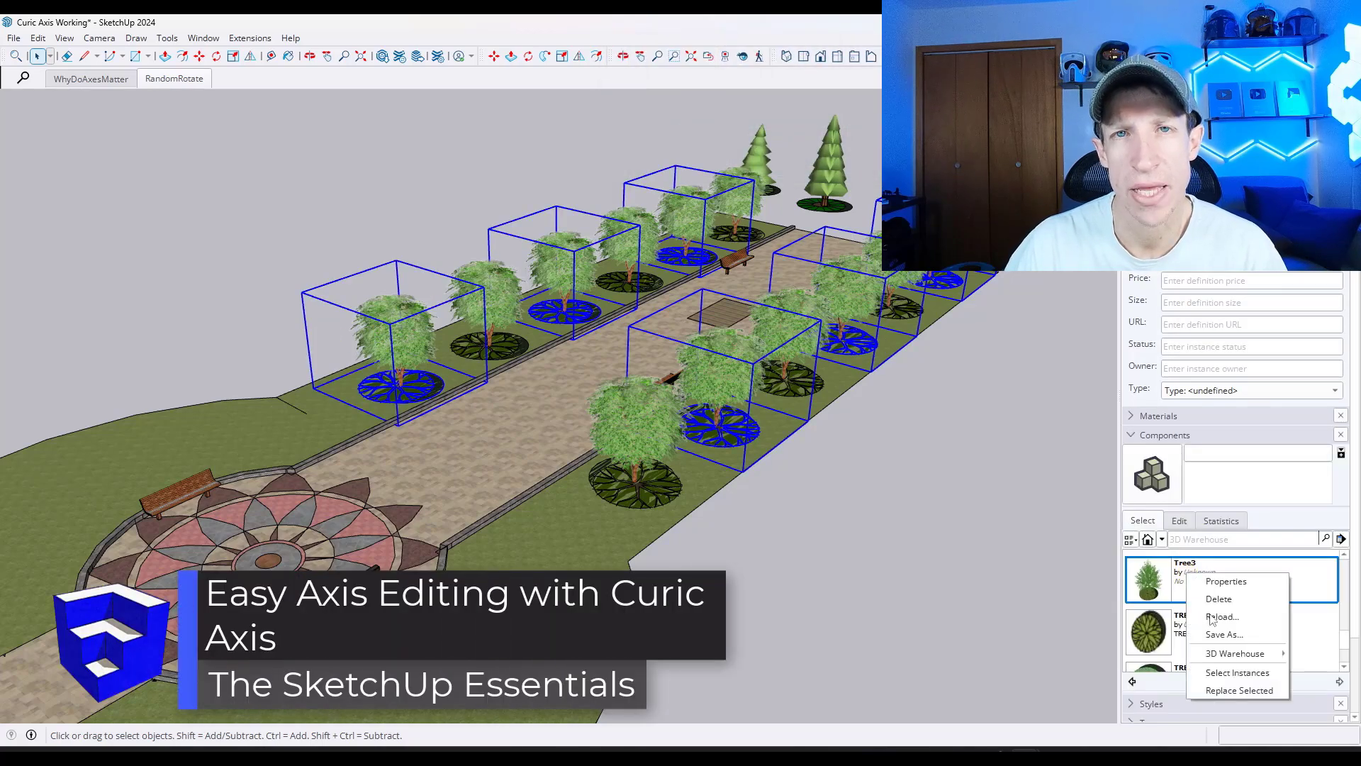
{"action": "left_click", "coordinate": [1239, 690]}
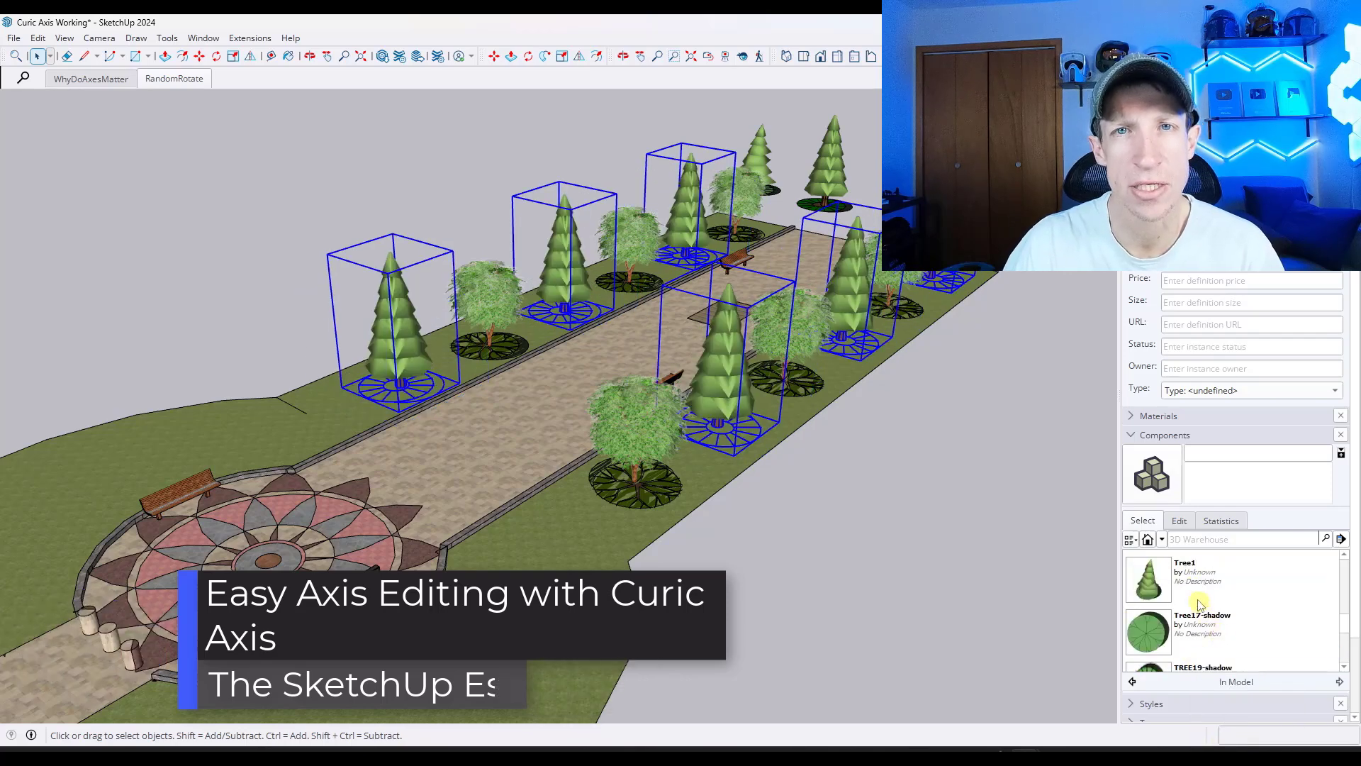
{"action": "right_click", "coordinate": [1196, 589]}
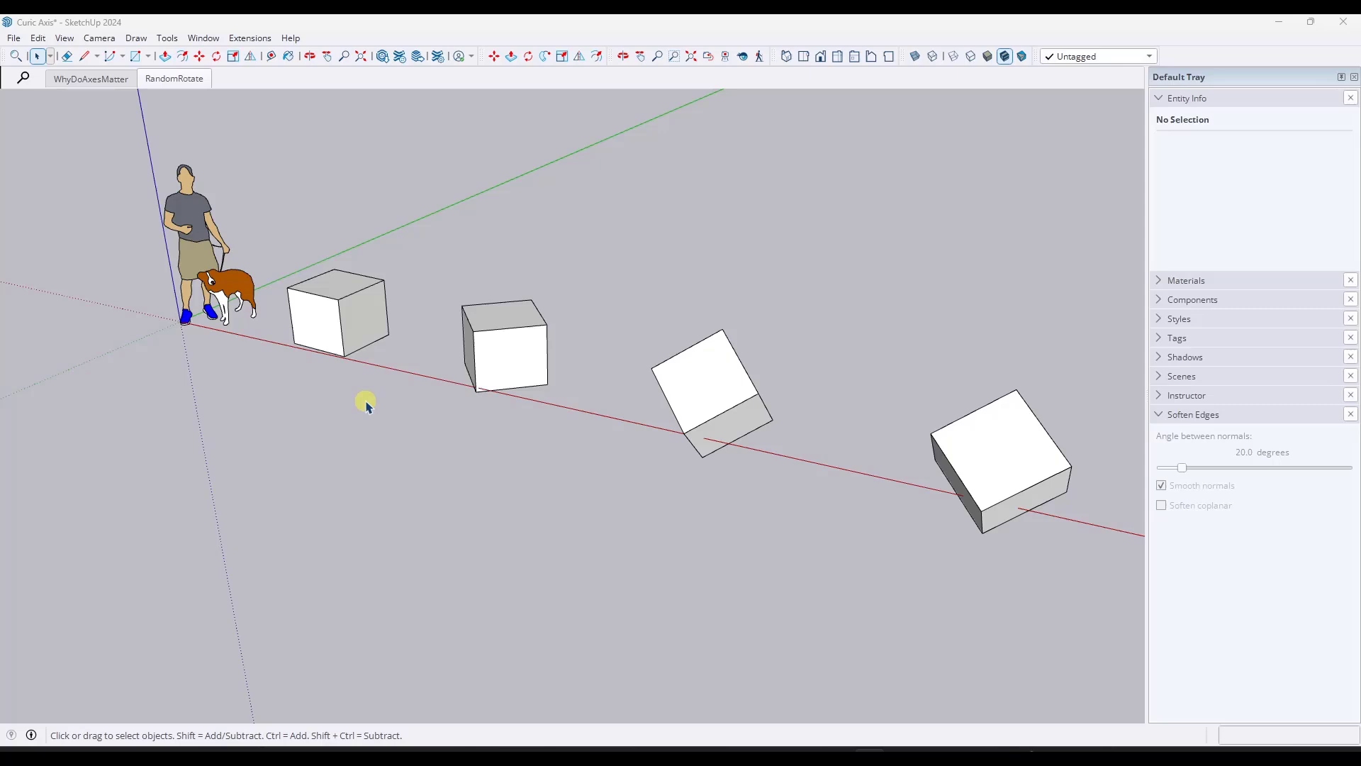
{"action": "middle_click_drag", "start_coordinate": [355, 366], "coordinate": [374, 372]}
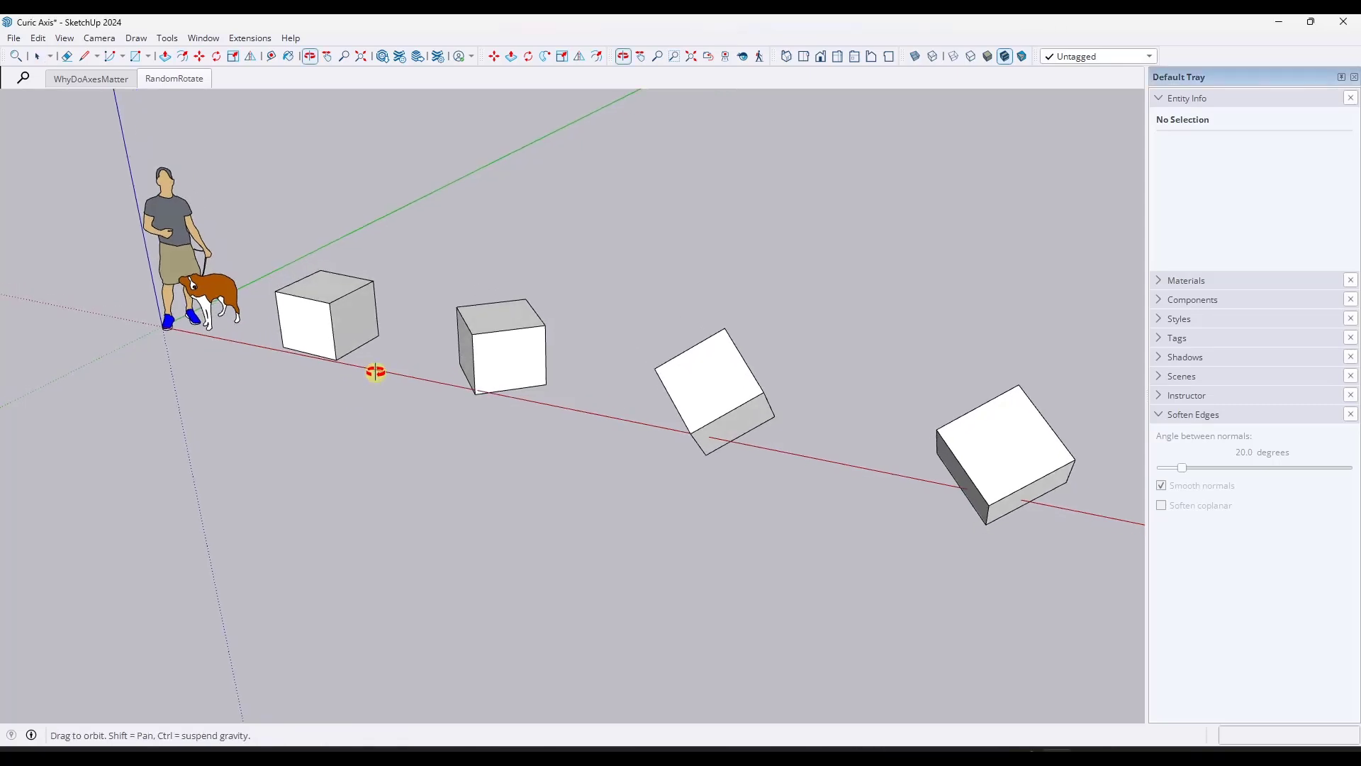
{"action": "middle_click_drag", "start_coordinate": [326, 310], "coordinate": [504, 340]}
{"action": "scroll", "coordinate": [672, 350], "scroll_direction": "down", "scroll_amount": 3}
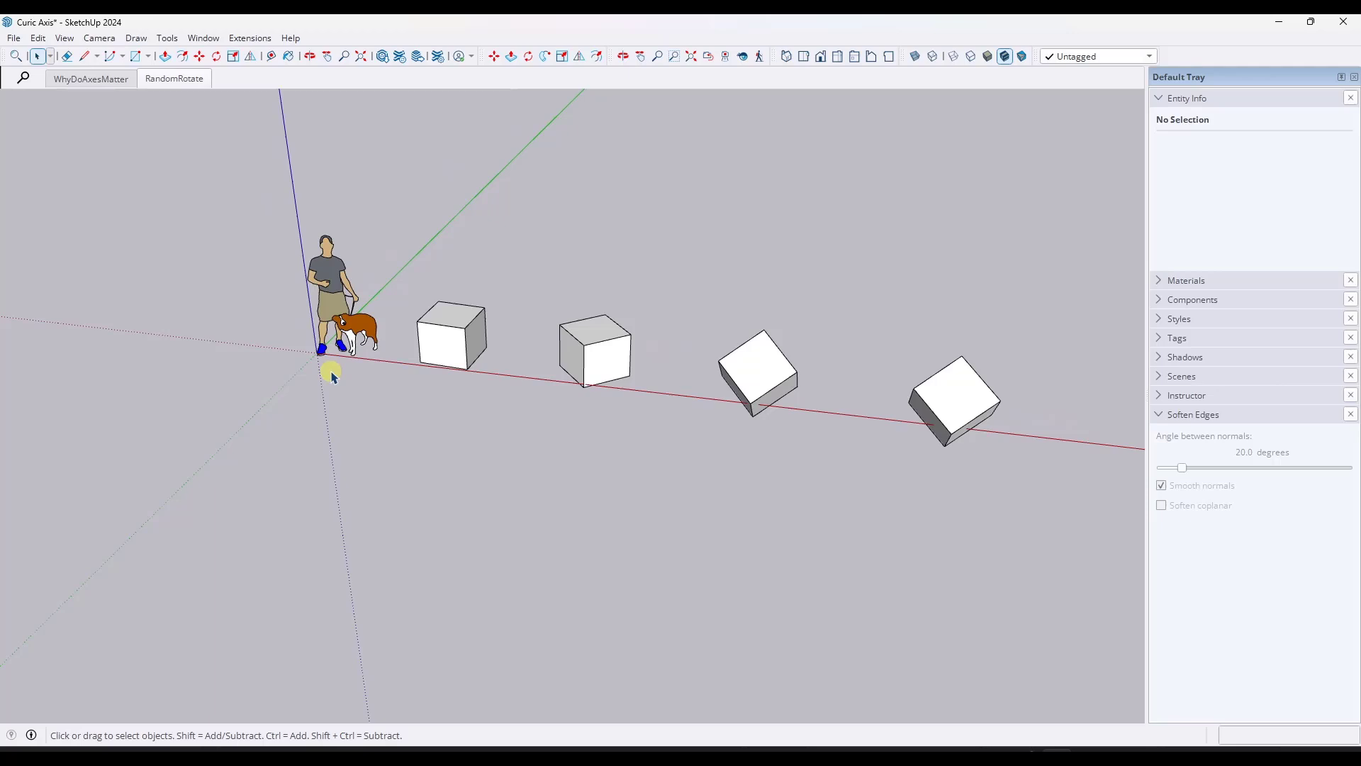
{"action": "key", "text": "l"}
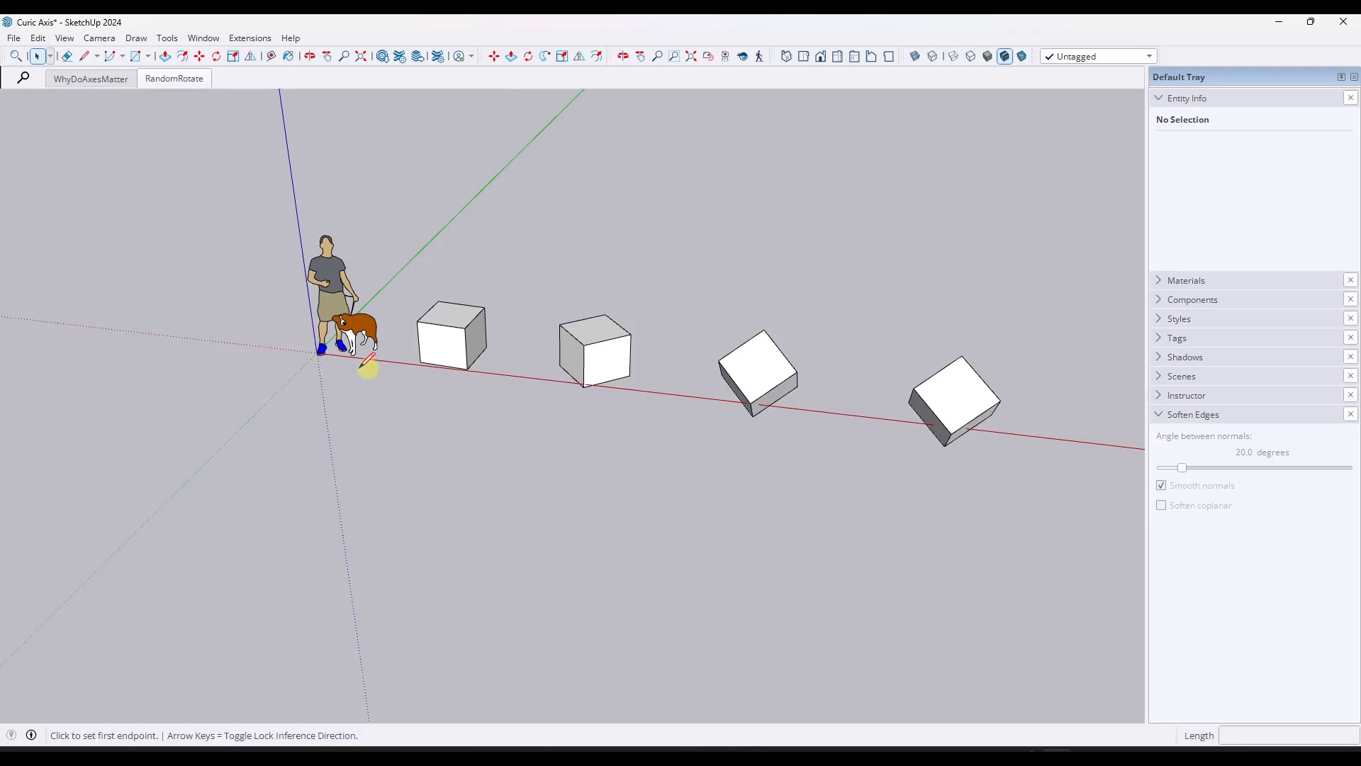
{"action": "left_click", "coordinate": [255, 341]}
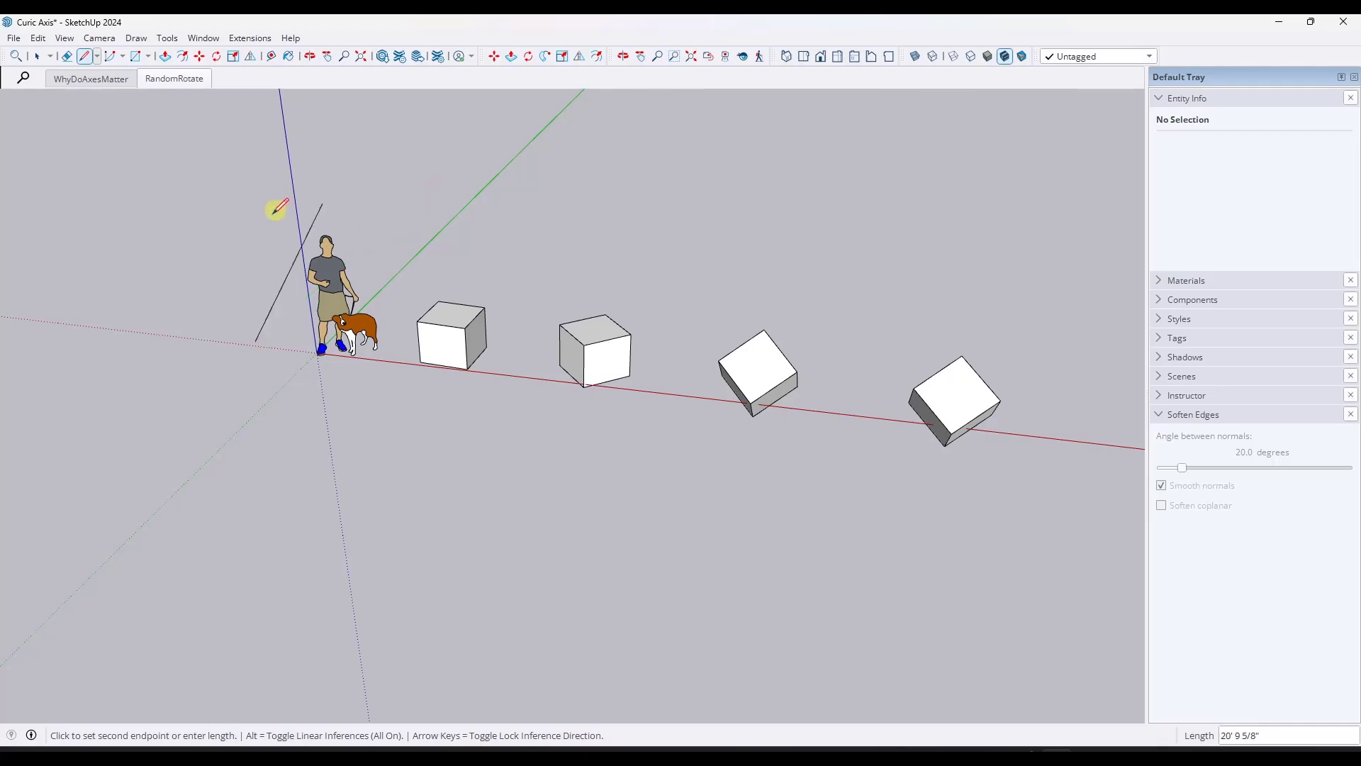
{"action": "key", "text": "space"}
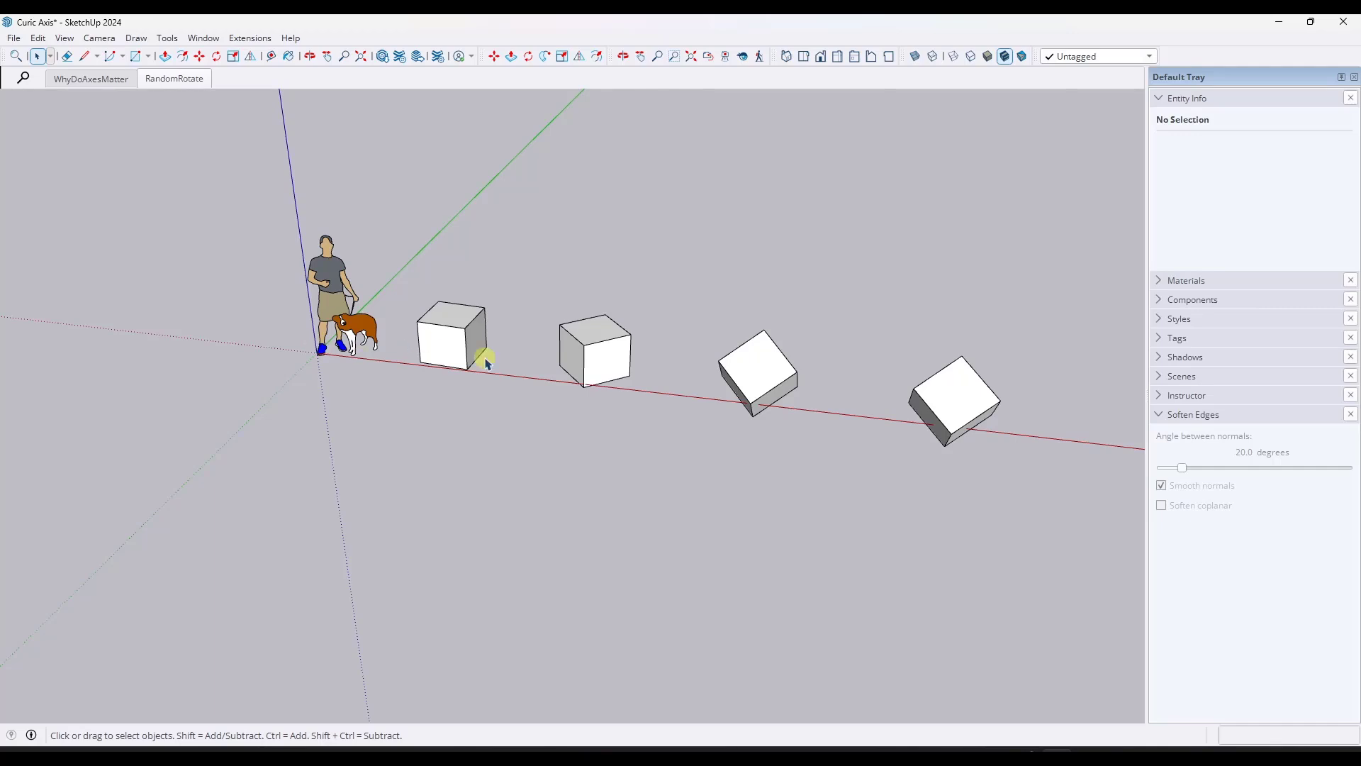
Open the first cube's group for editing, orbiting to view it from below
{"action": "left_click", "coordinate": [451, 345]}
{"action": "middle_click_drag", "start_coordinate": [449, 343], "coordinate": [419, 359]}
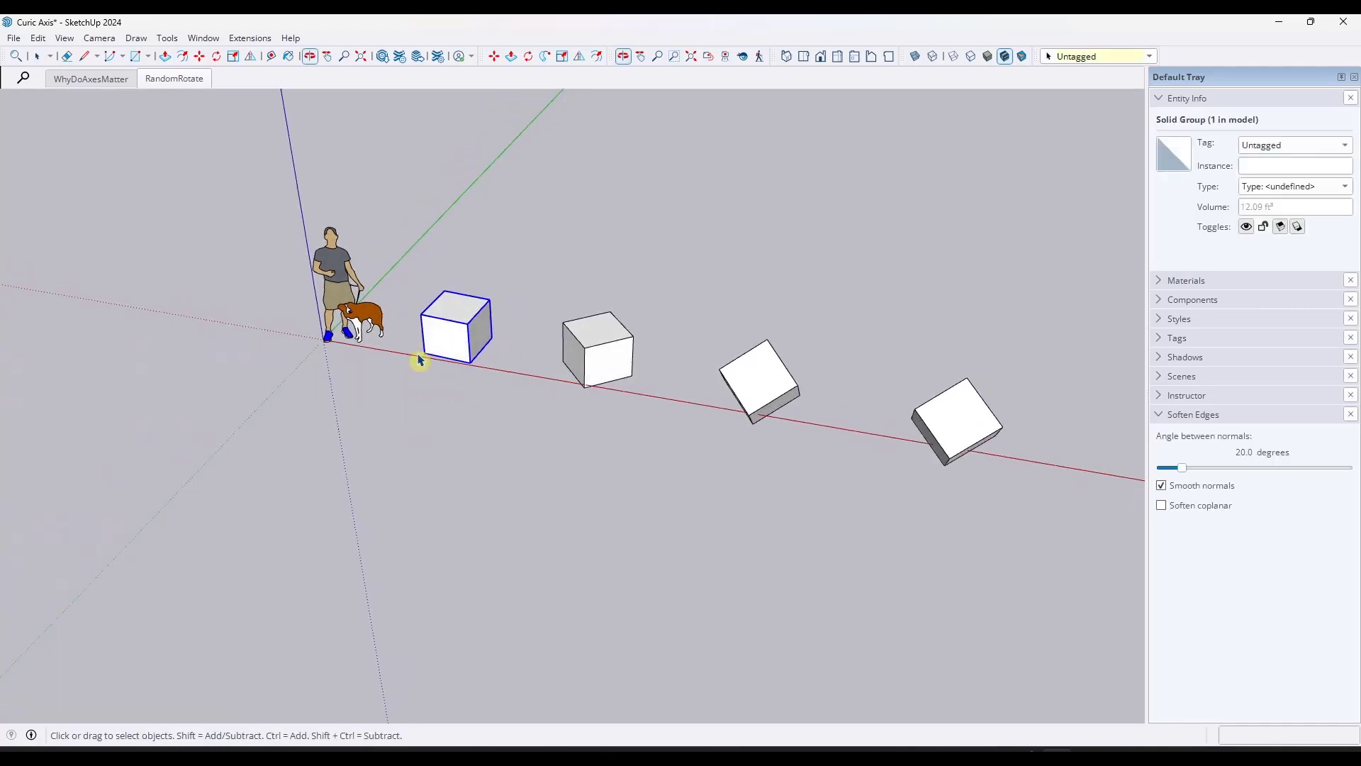
{"action": "double_click", "coordinate": [341, 293]}
{"action": "scroll", "coordinate": [325, 358], "scroll_direction": "up", "scroll_amount": 5}
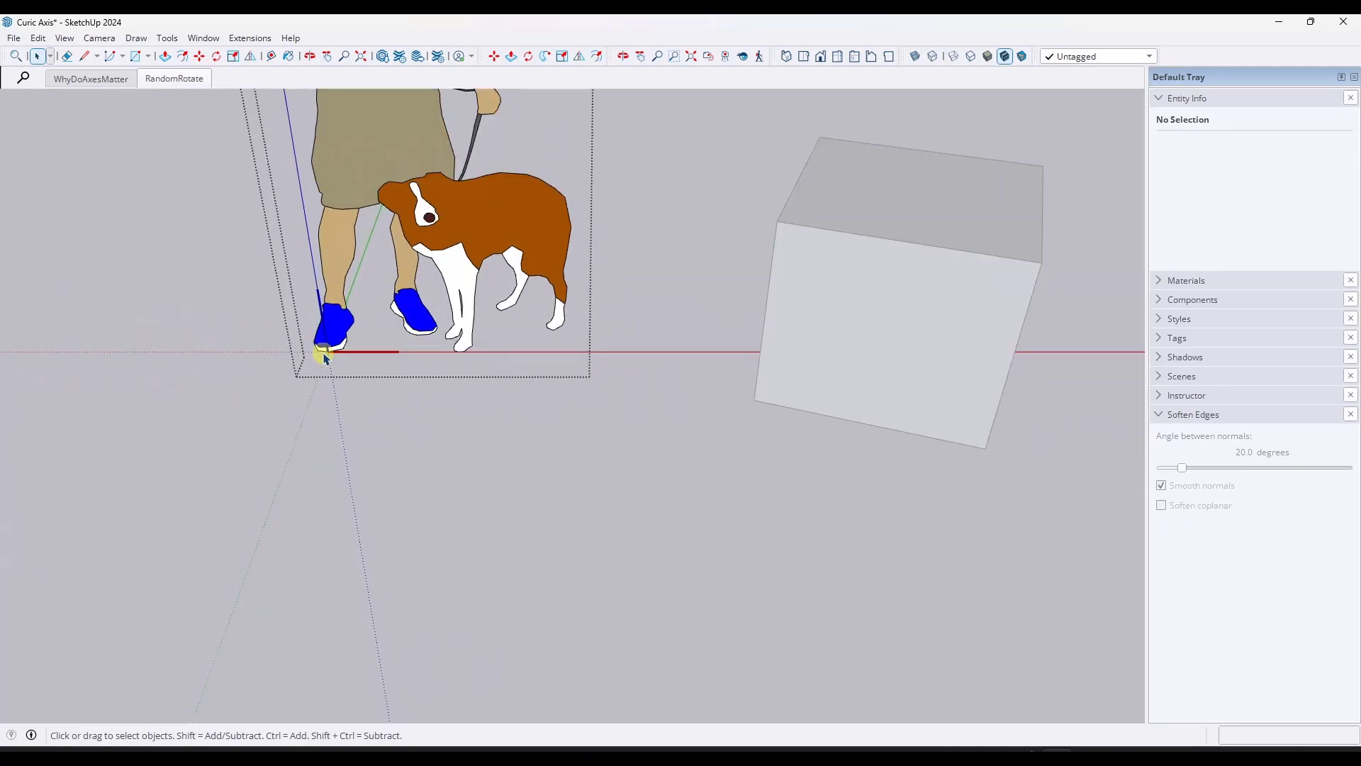
{"action": "scroll", "coordinate": [324, 358], "scroll_direction": "down", "scroll_amount": 5}
{"action": "middle_click_drag", "start_coordinate": [319, 347], "coordinate": [501, 428]}
{"action": "double_click", "coordinate": [523, 346]}
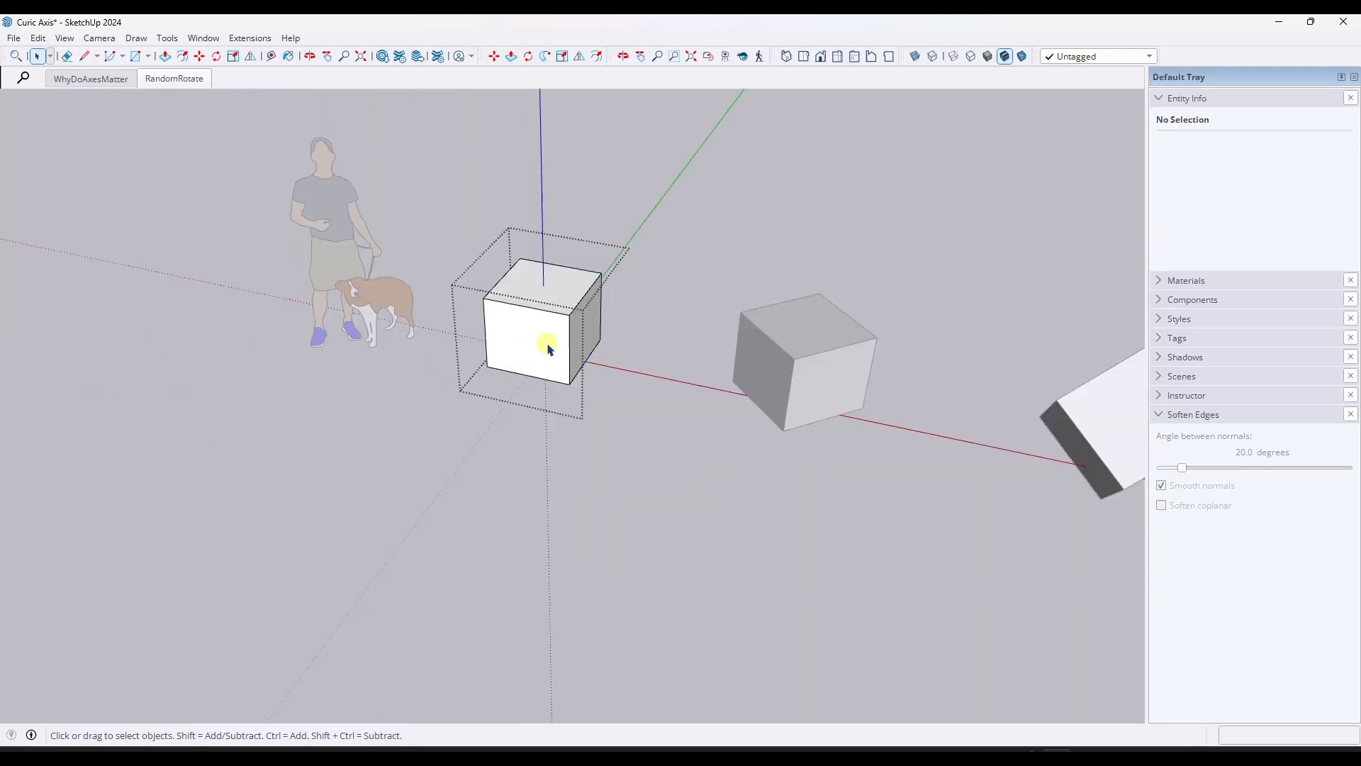
{"action": "middle_click_drag", "start_coordinate": [581, 352], "coordinate": [813, 396]}
{"action": "key", "text": "Escape"}
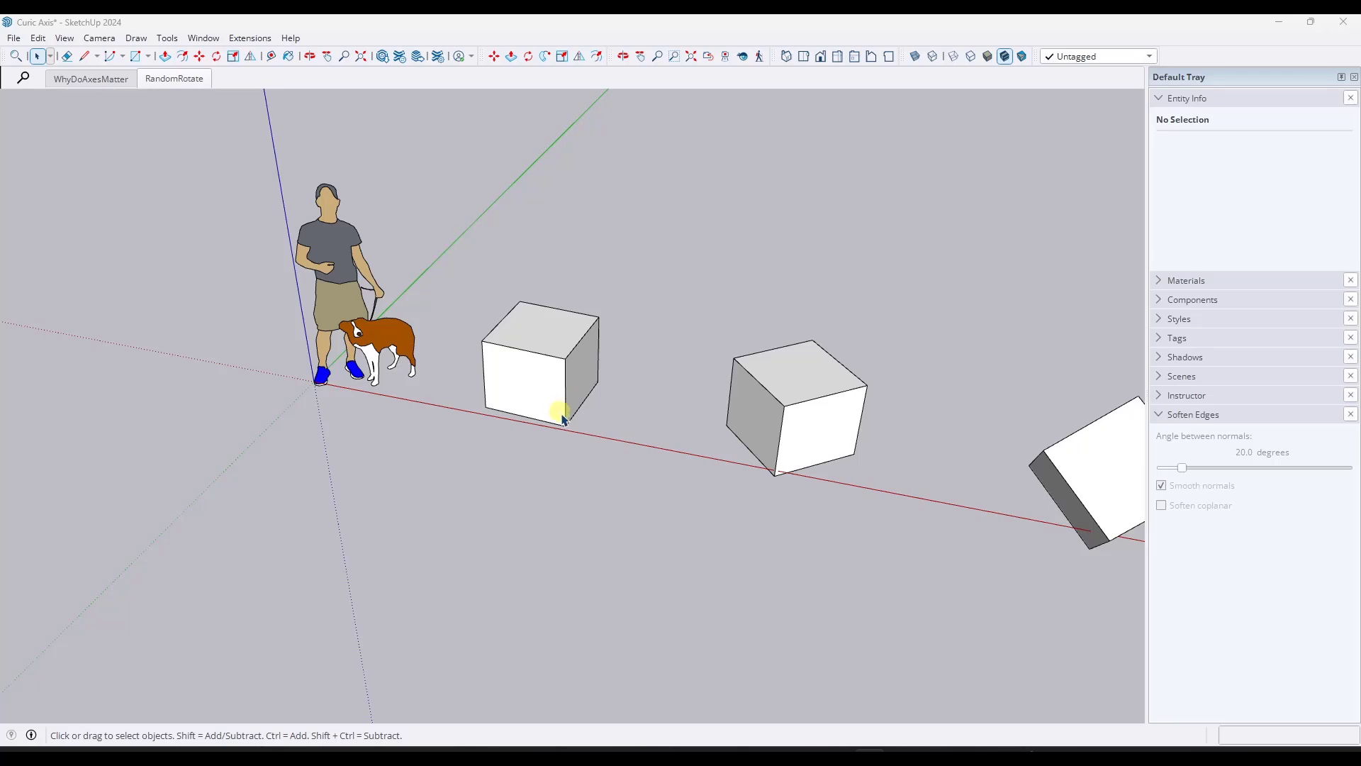
{"action": "middle_click_drag", "start_coordinate": [562, 420], "coordinate": [550, 395]}
{"action": "double_click", "coordinate": [550, 395]}
{"action": "scroll", "coordinate": [799, 389], "scroll_direction": "up", "scroll_amount": 5}
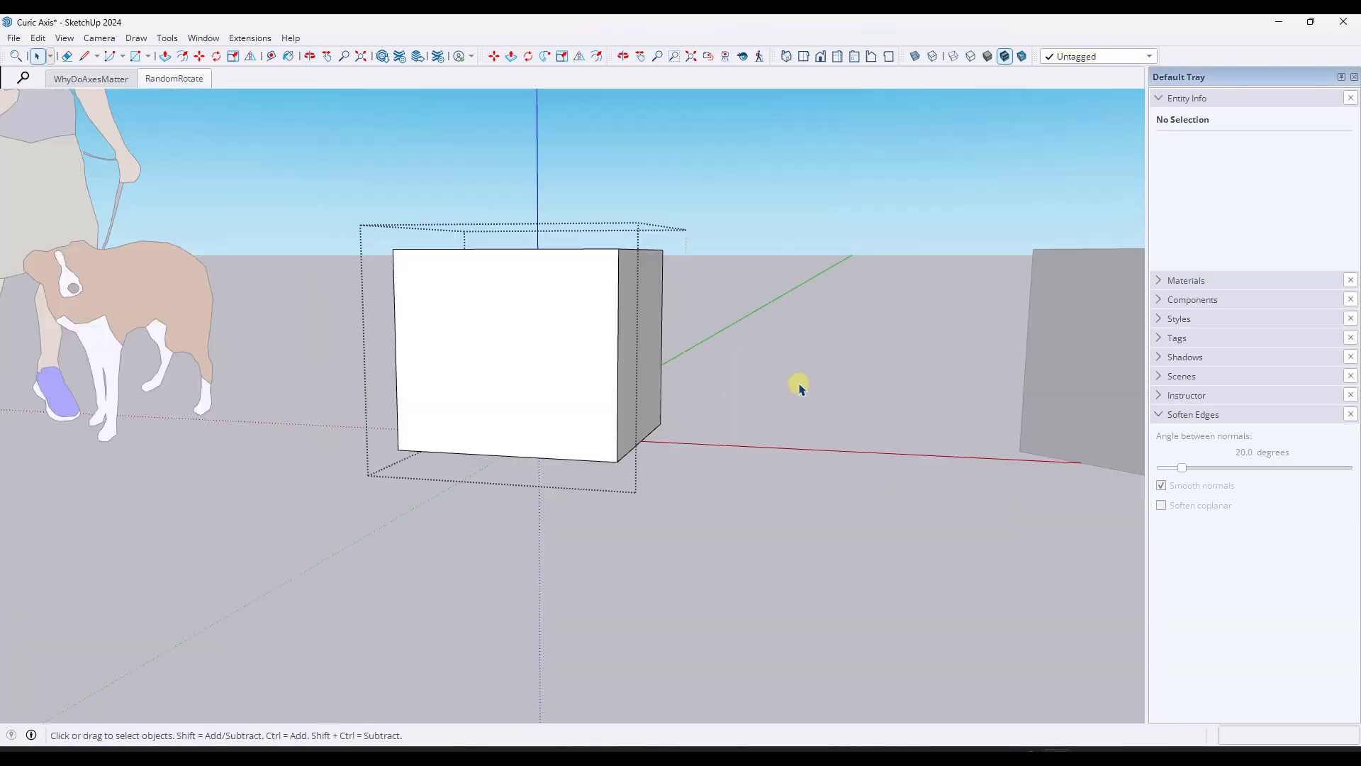
{"action": "key", "text": "Escape"}
{"action": "middle_click_drag", "start_coordinate": [690, 426], "coordinate": [602, 307]}
{"action": "double_click", "coordinate": [542, 462]}
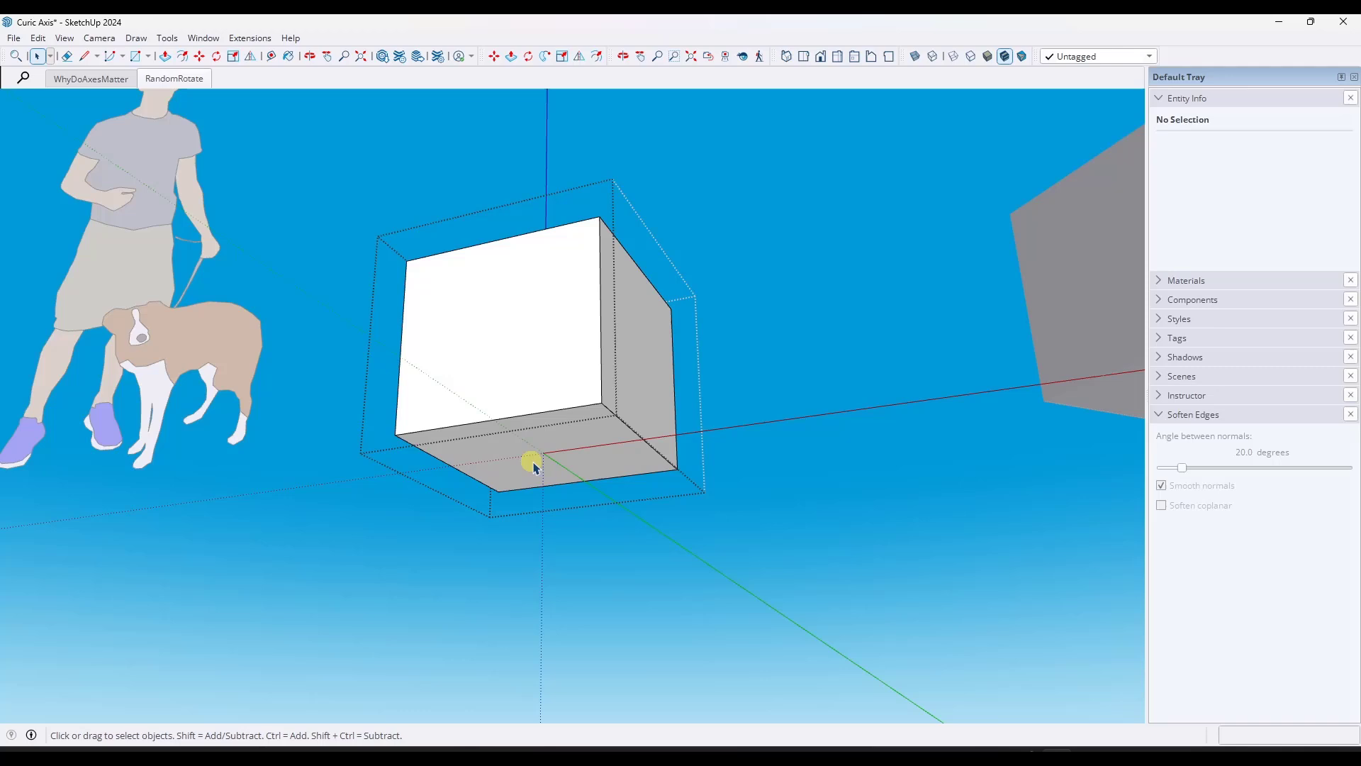
Select all the cube's geometry and move it away from the group's axes
{"action": "triple_click", "coordinate": [580, 436]}
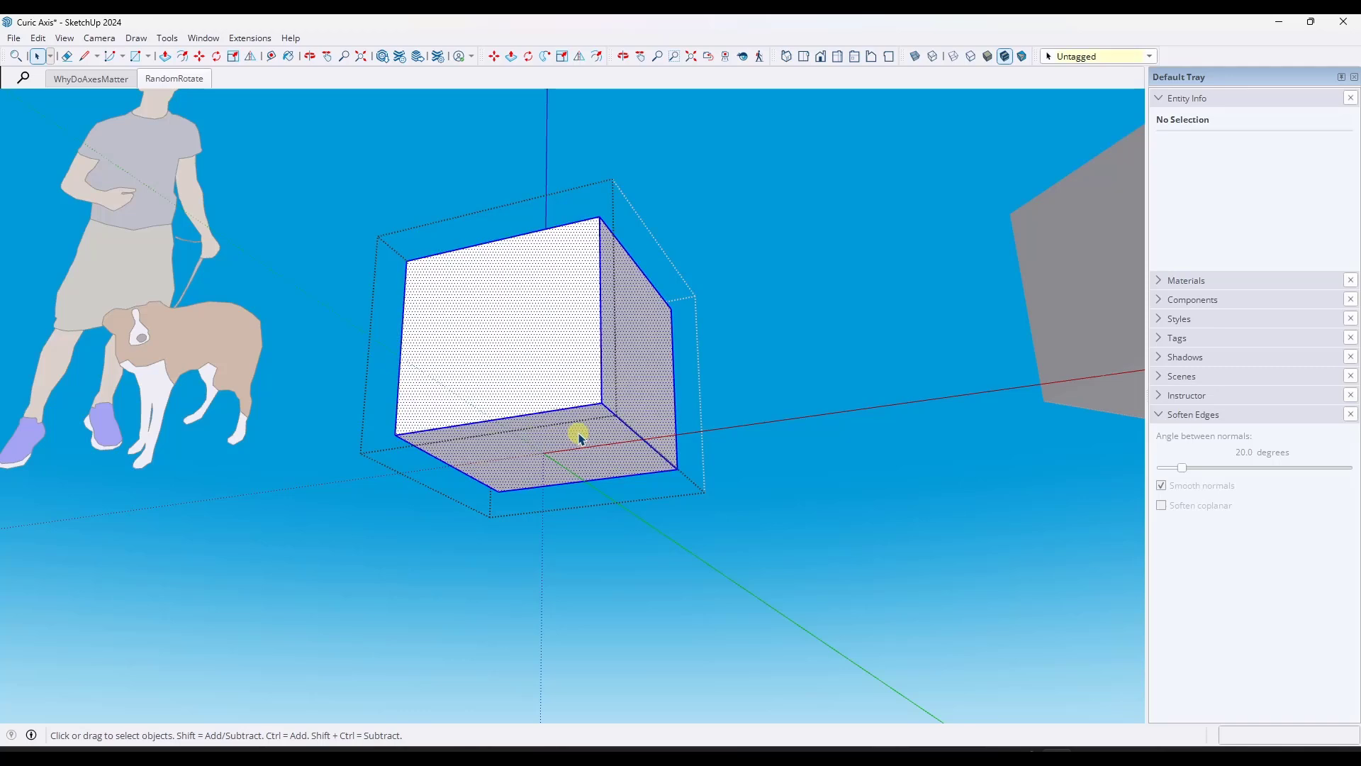
{"action": "key", "text": "m"}
{"action": "left_click", "coordinate": [578, 434]}
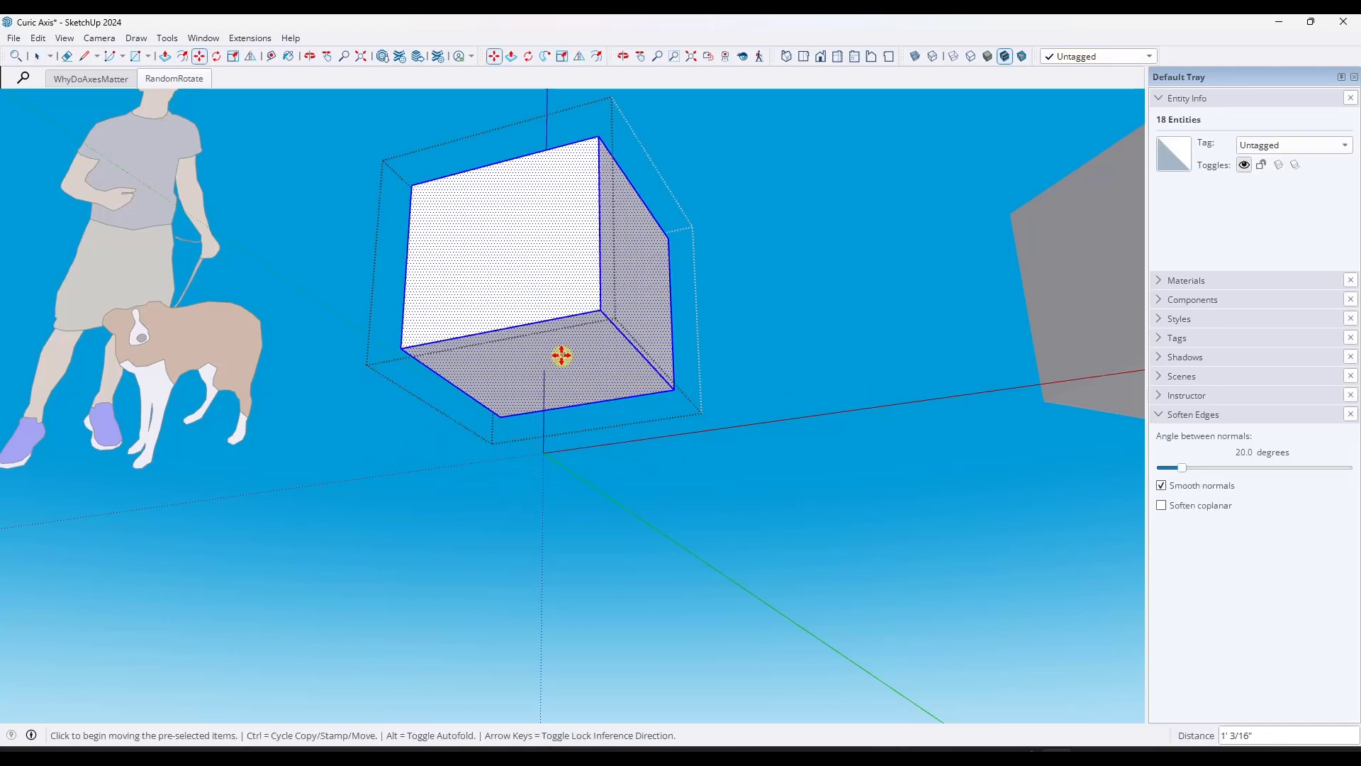
{"action": "left_click", "coordinate": [418, 373]}
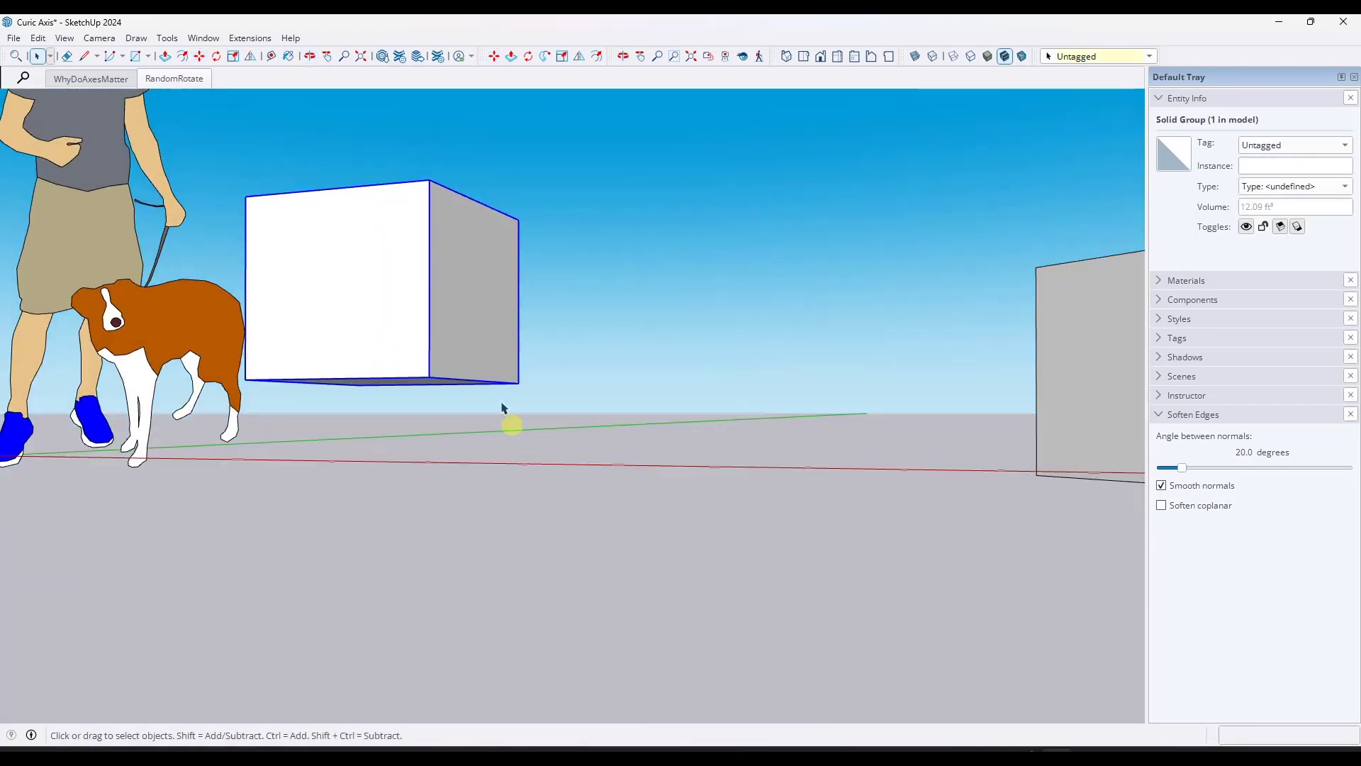
{"action": "double_click", "coordinate": [464, 321]}
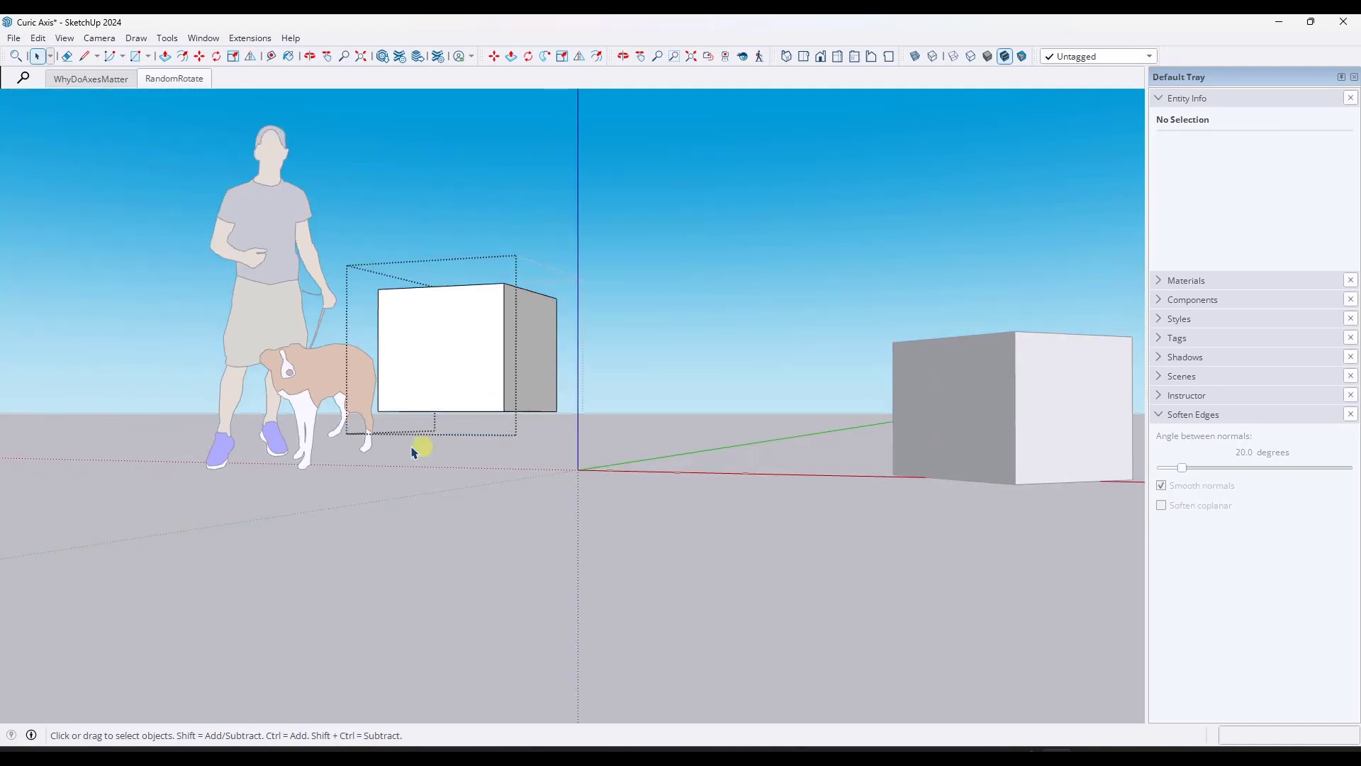
Close the first cube's group, orbit around the man-and-dog component, then turn toward the boxes
{"action": "left_click", "coordinate": [307, 376]}
{"action": "double_click", "coordinate": [233, 448]}
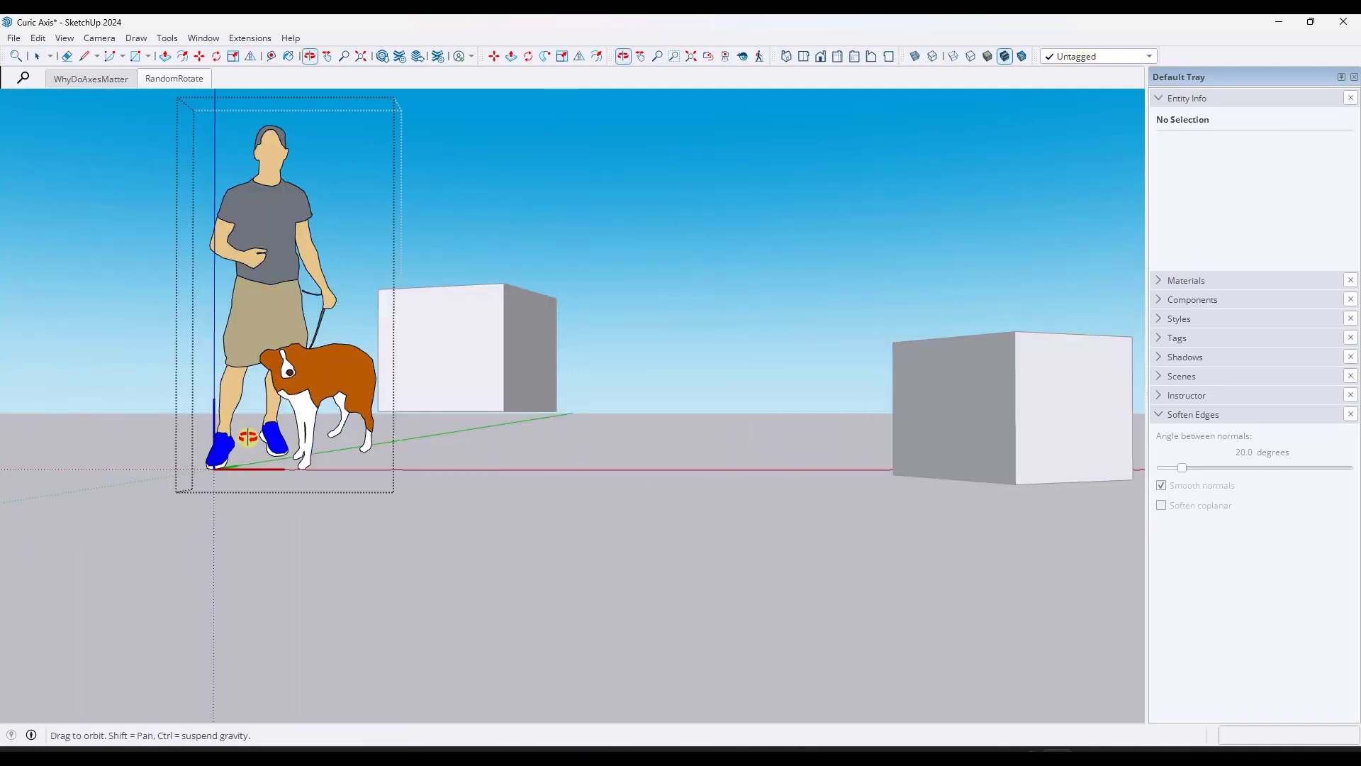
{"action": "middle_click_drag", "start_coordinate": [243, 441], "coordinate": [586, 537]}
{"action": "key", "text": "space"}
{"action": "left_click", "coordinate": [327, 543]}
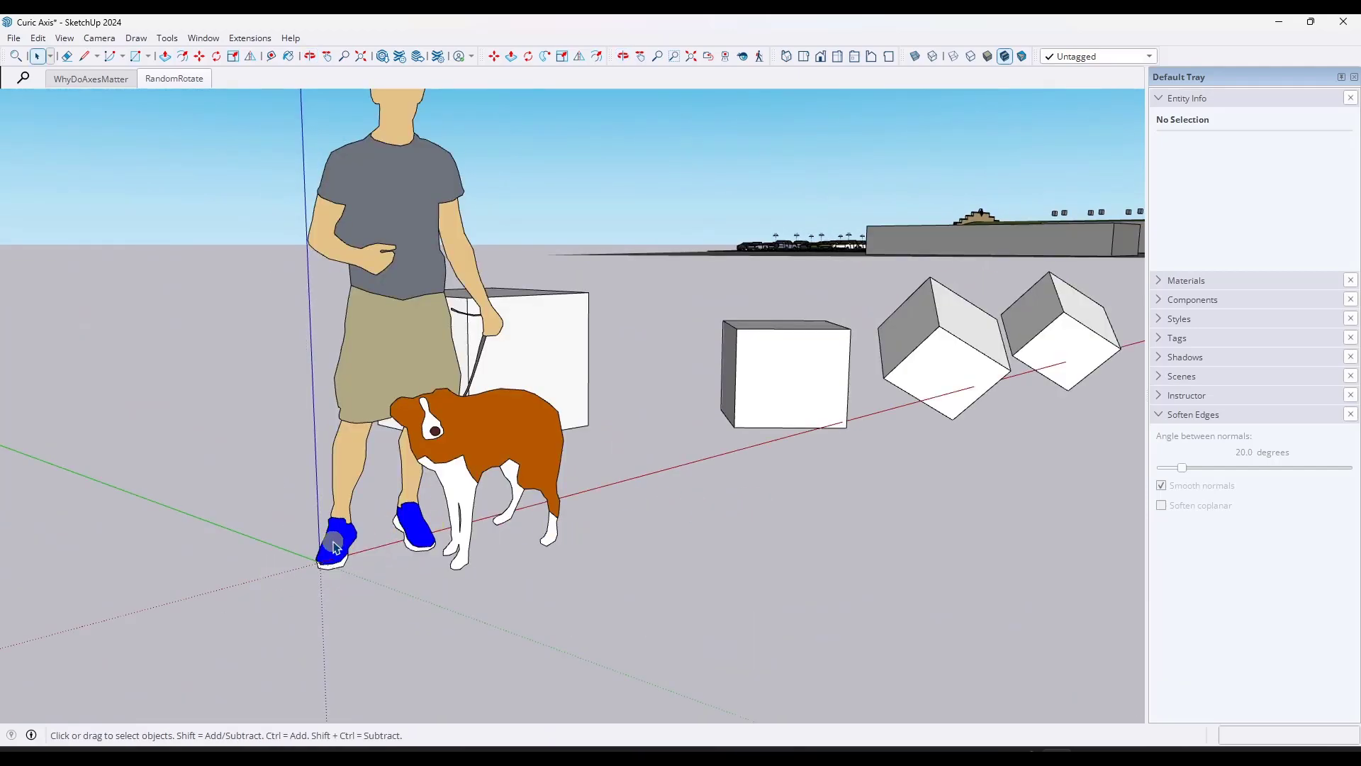
{"action": "middle_click_drag", "start_coordinate": [322, 555], "coordinate": [459, 495]}
{"action": "left_click", "coordinate": [447, 368]}
{"action": "middle_click_drag", "start_coordinate": [447, 368], "coordinate": [577, 356]}
{"action": "left_click", "coordinate": [538, 387]}
Enter and exit the middle cube's group, inspecting its tilted cube inside an upright bounding box
{"action": "double_click", "coordinate": [582, 321]}
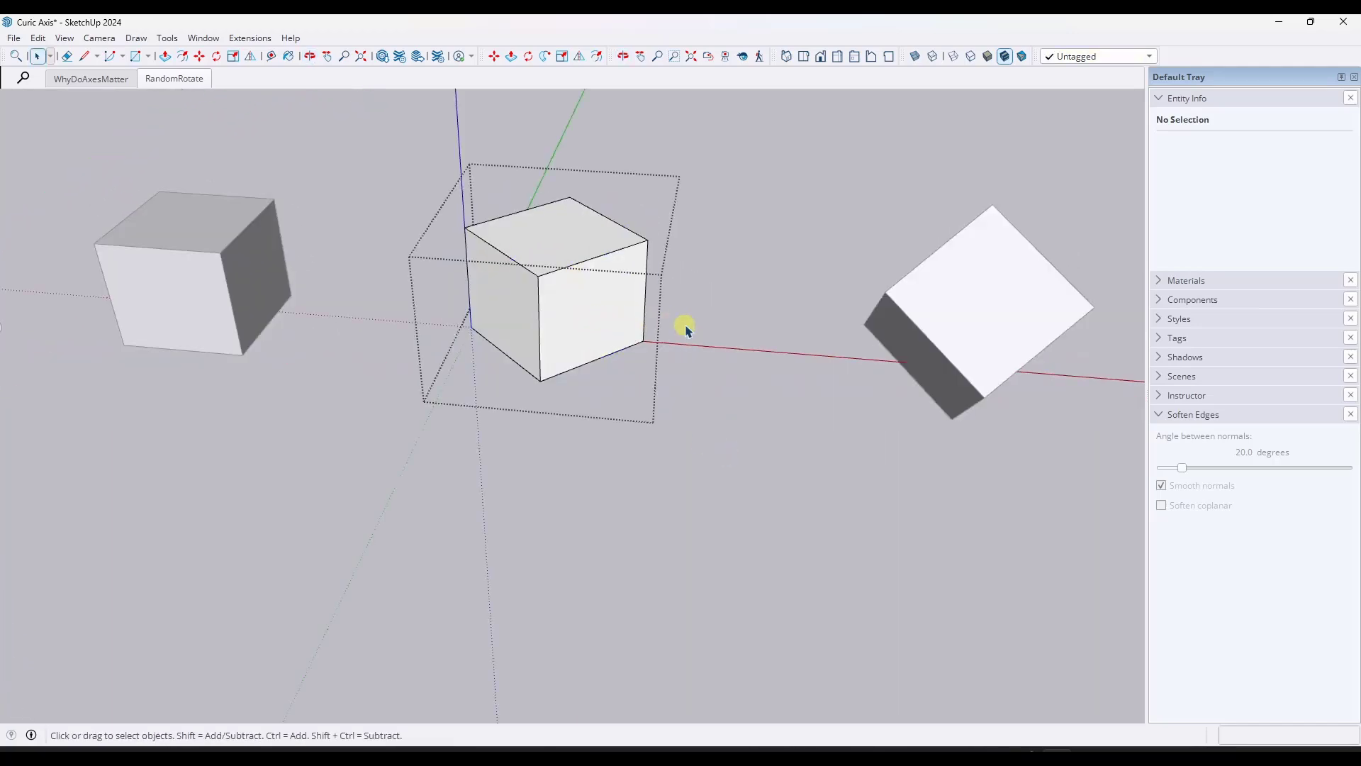
{"action": "middle_click_drag", "start_coordinate": [401, 358], "coordinate": [449, 363]}
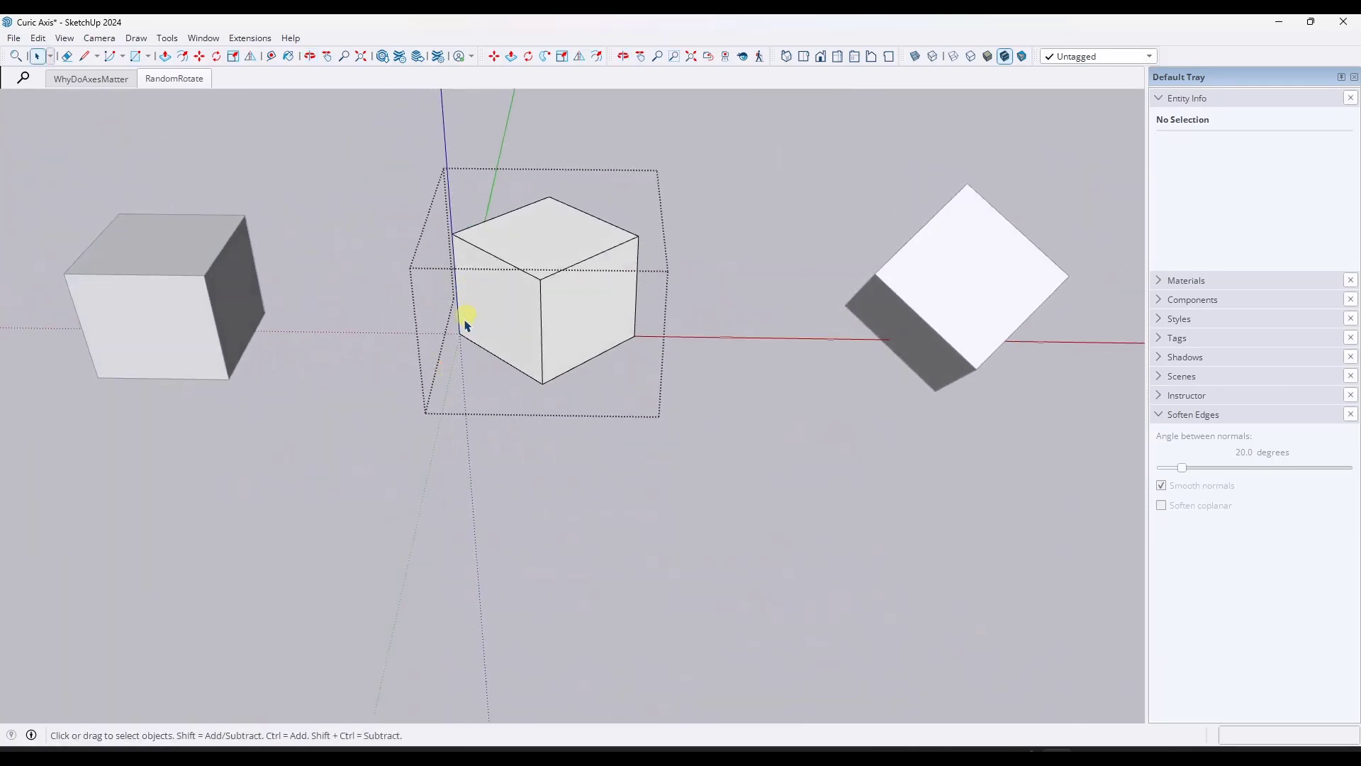
{"action": "middle_click_drag", "start_coordinate": [634, 335], "coordinate": [638, 458]}
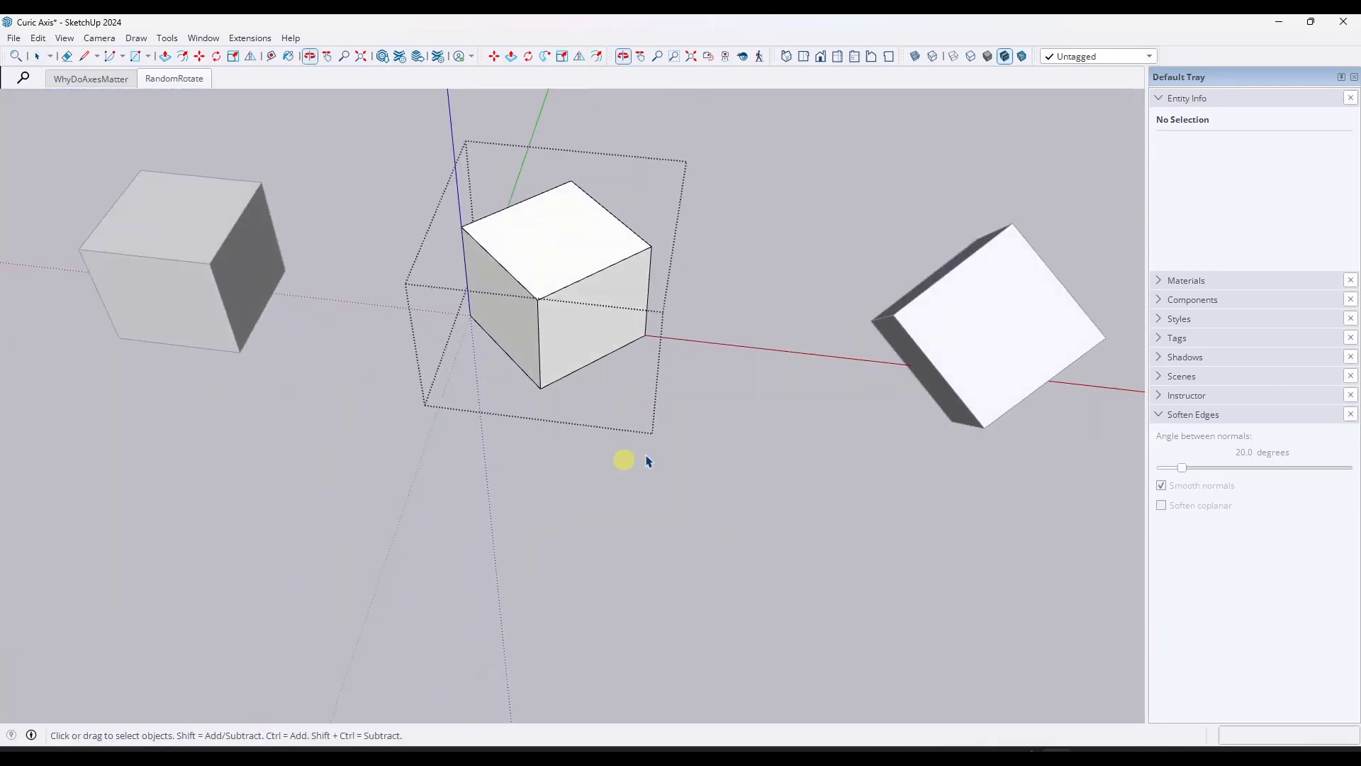
{"action": "left_click", "coordinate": [638, 458]}
{"action": "left_click", "coordinate": [579, 298]}
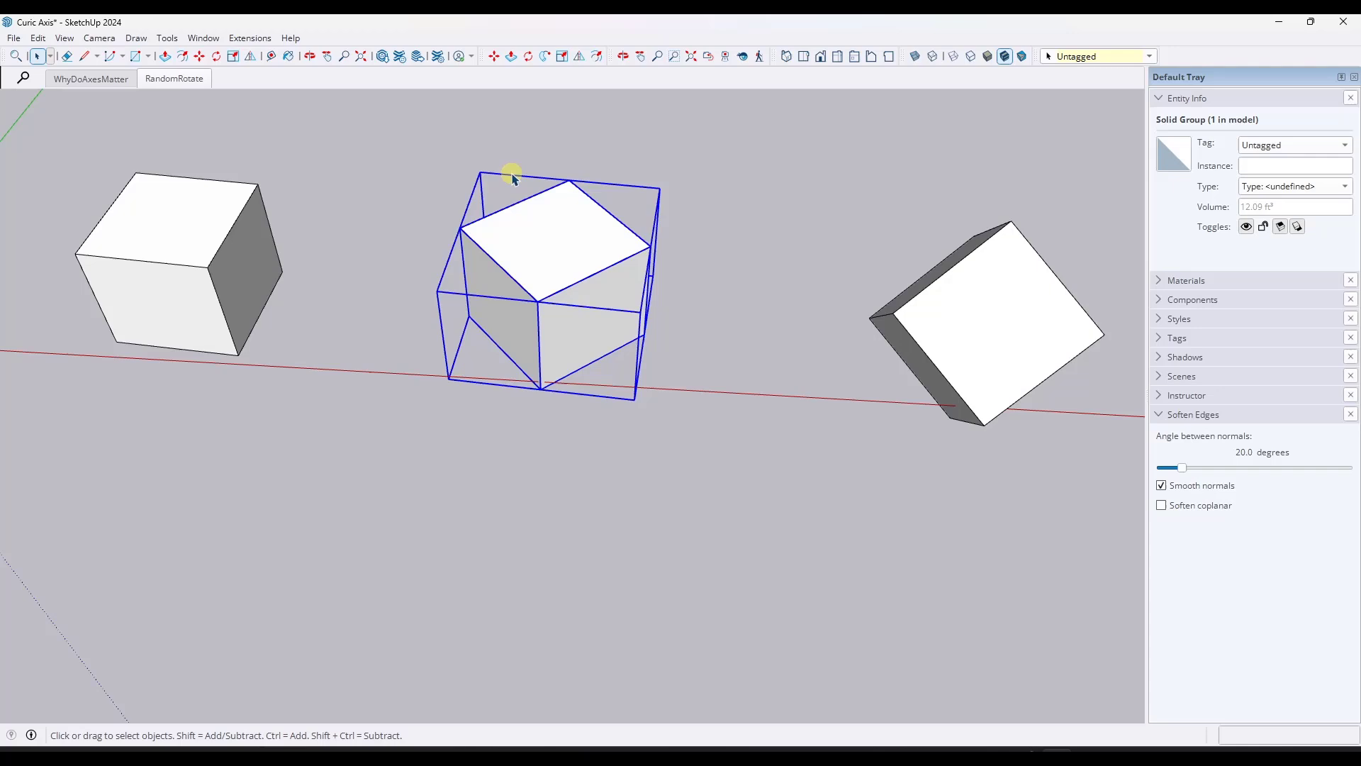
{"action": "double_click", "coordinate": [581, 262]}
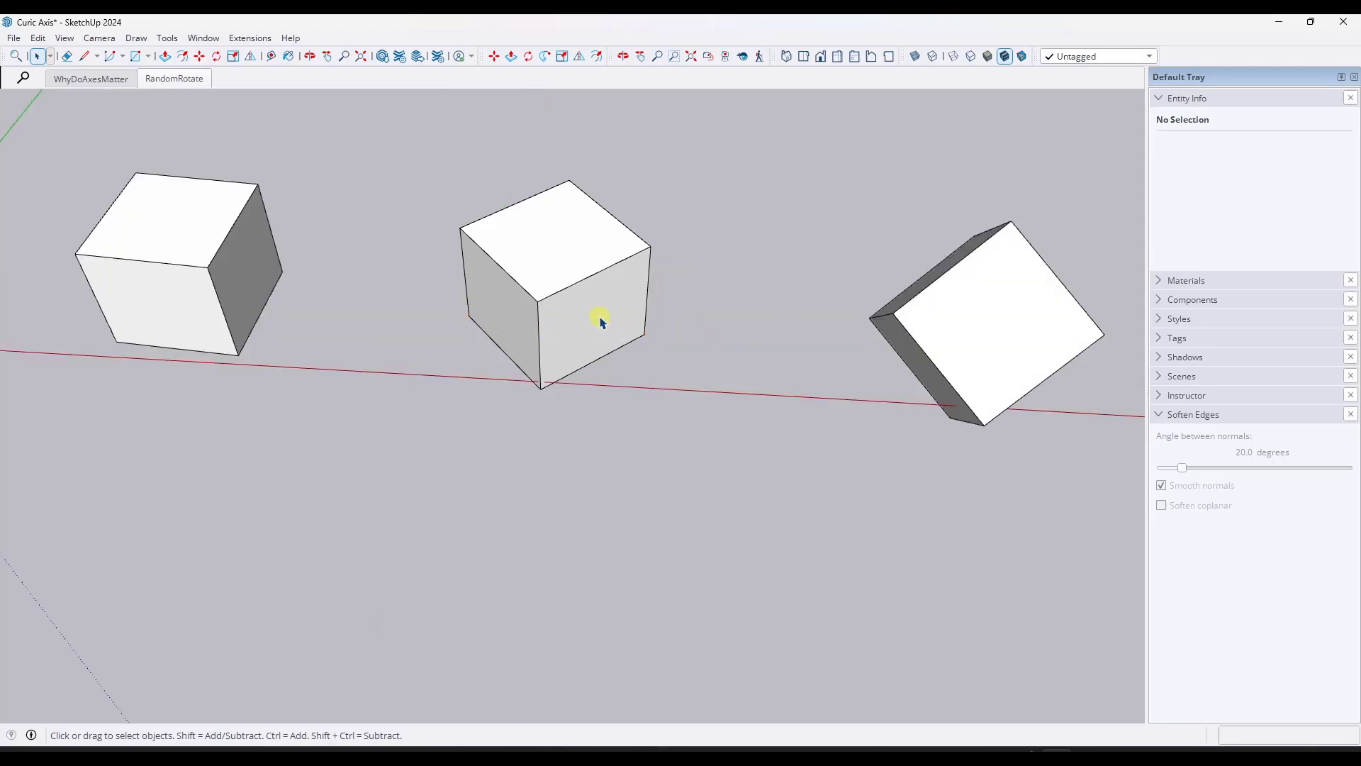
{"action": "left_click", "coordinate": [601, 315]}
{"action": "middle_click_drag", "start_coordinate": [604, 316], "coordinate": [651, 394]}
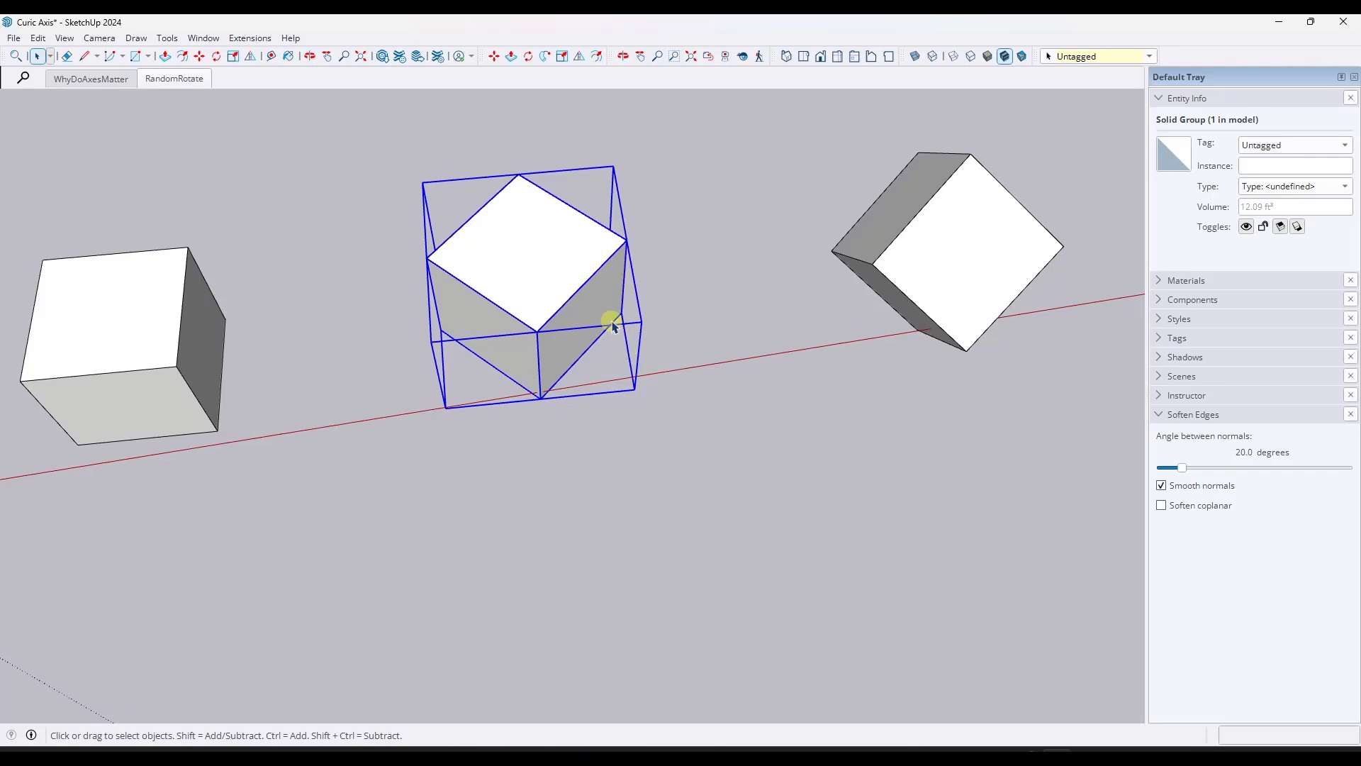
Start the Scale tool on the middle cube, then exit it without scaling
{"action": "scroll", "coordinate": [661, 300], "scroll_direction": "down", "scroll_amount": 2}
{"action": "key", "text": "s"}
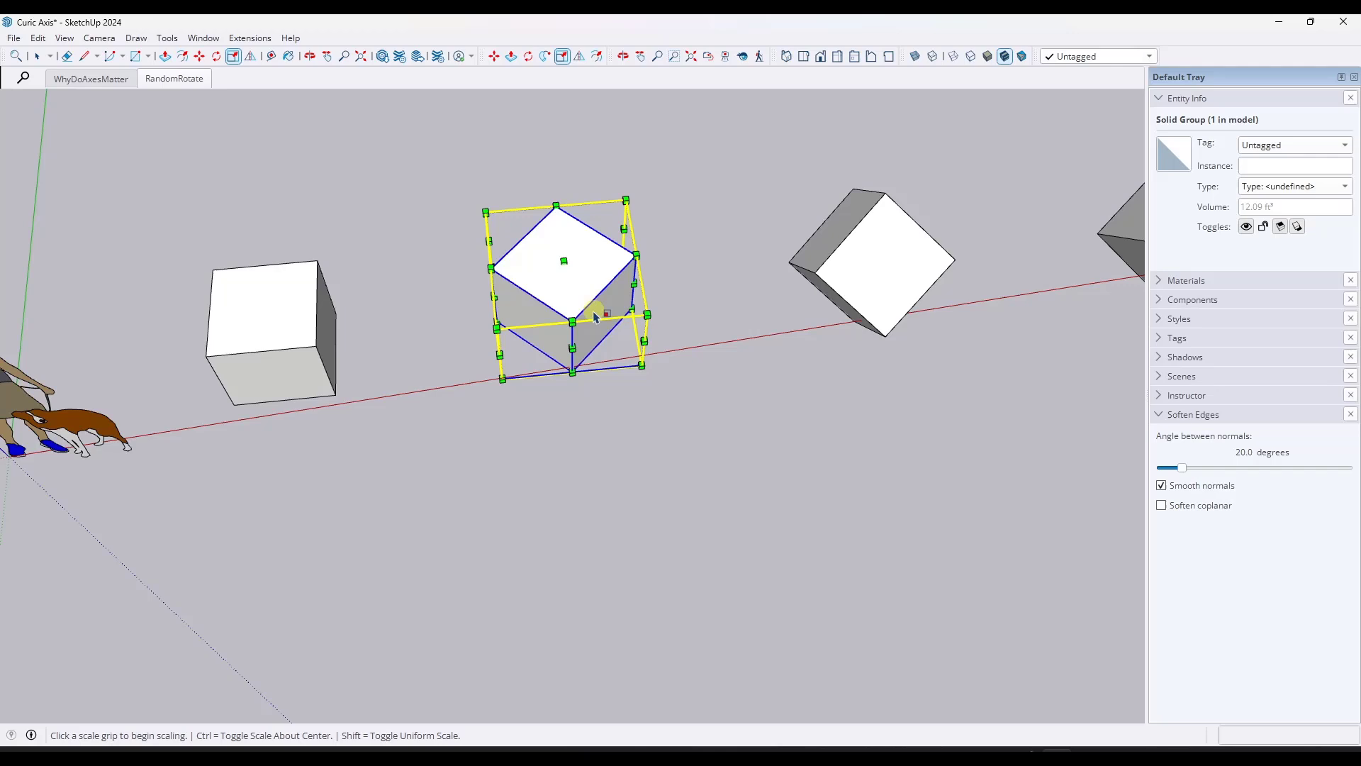
{"action": "scroll", "coordinate": [594, 317], "scroll_direction": "up", "scroll_amount": 2}
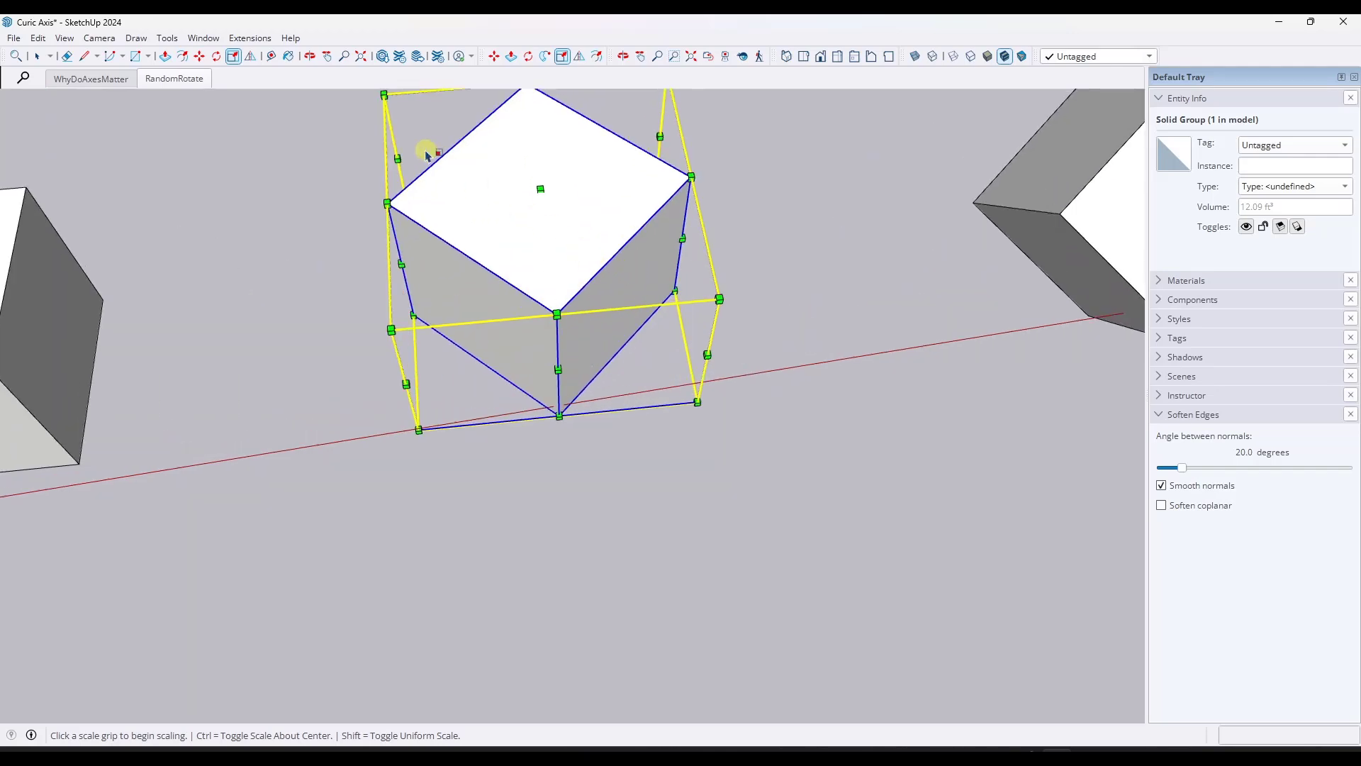
{"action": "scroll", "coordinate": [617, 354], "scroll_direction": "down", "scroll_amount": 1}
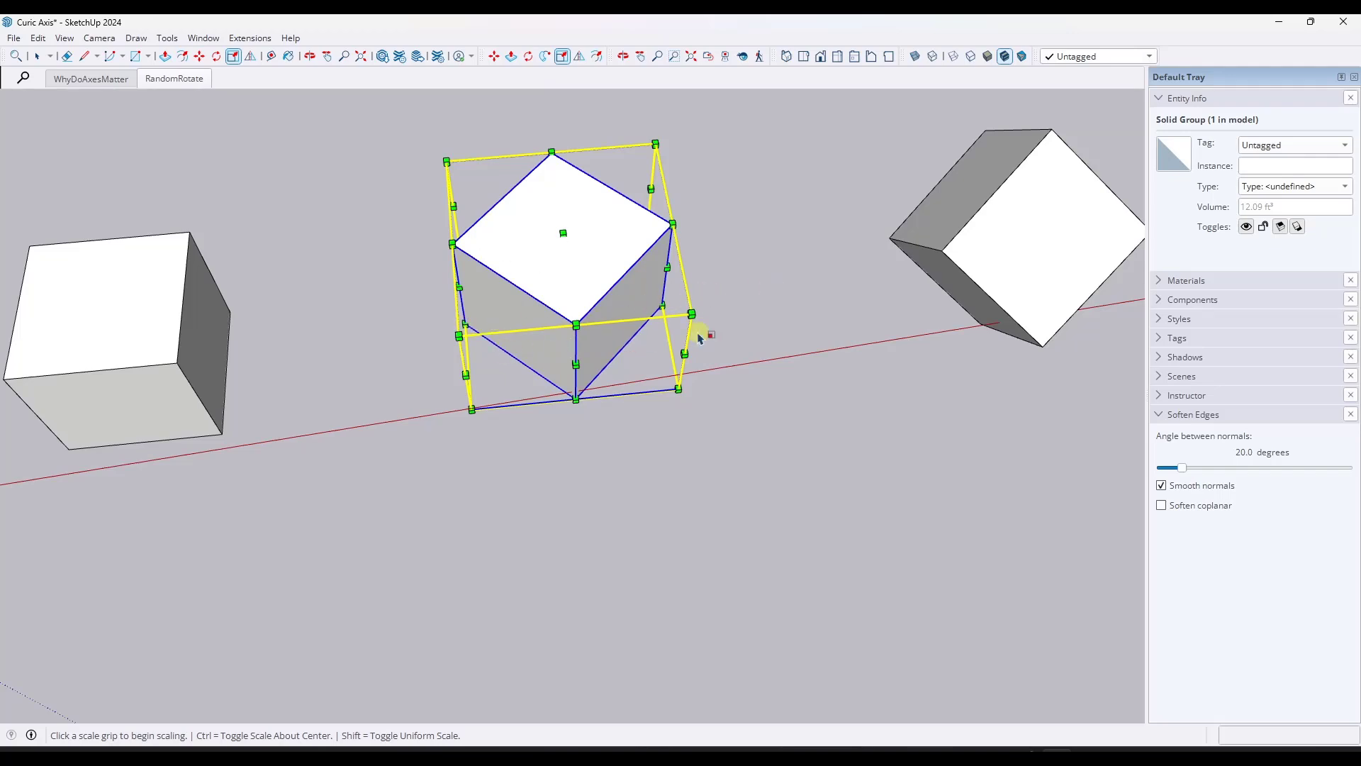
{"action": "middle_click_drag", "start_coordinate": [635, 320], "coordinate": [459, 255]}
{"action": "scroll", "coordinate": [654, 287], "scroll_direction": "down", "scroll_amount": 2}
{"action": "key", "text": "space"}
Deselect, orbit, and open the tilted cube's group for editing
{"action": "left_click", "coordinate": [593, 279]}
{"action": "middle_click_drag", "start_coordinate": [593, 279], "coordinate": [734, 336]}
{"action": "double_click", "coordinate": [723, 298]}
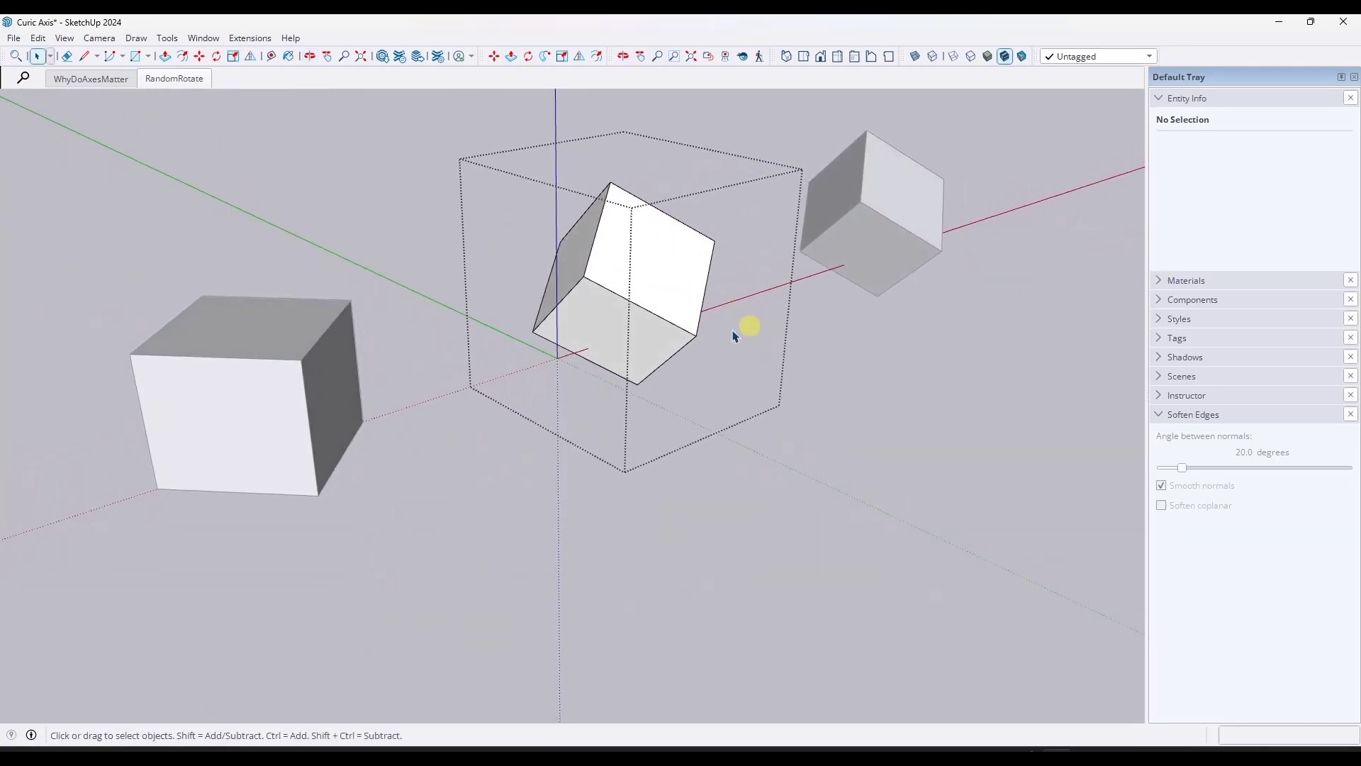
Trial-squash the middle cube's group vertically with Scale, then cancel to keep it full size
{"action": "left_click", "coordinate": [567, 358]}
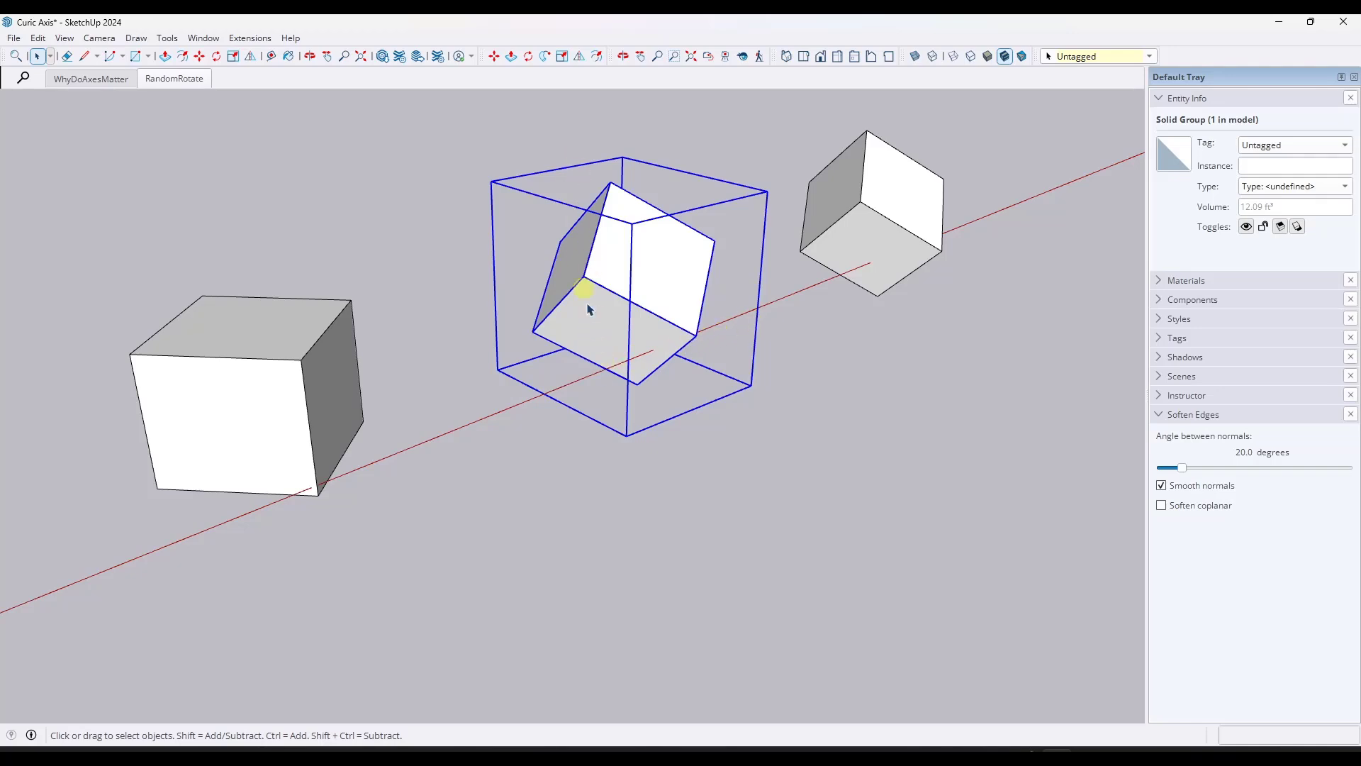
{"action": "middle_click_drag", "start_coordinate": [714, 349], "coordinate": [693, 298]}
{"action": "key", "text": "s"}
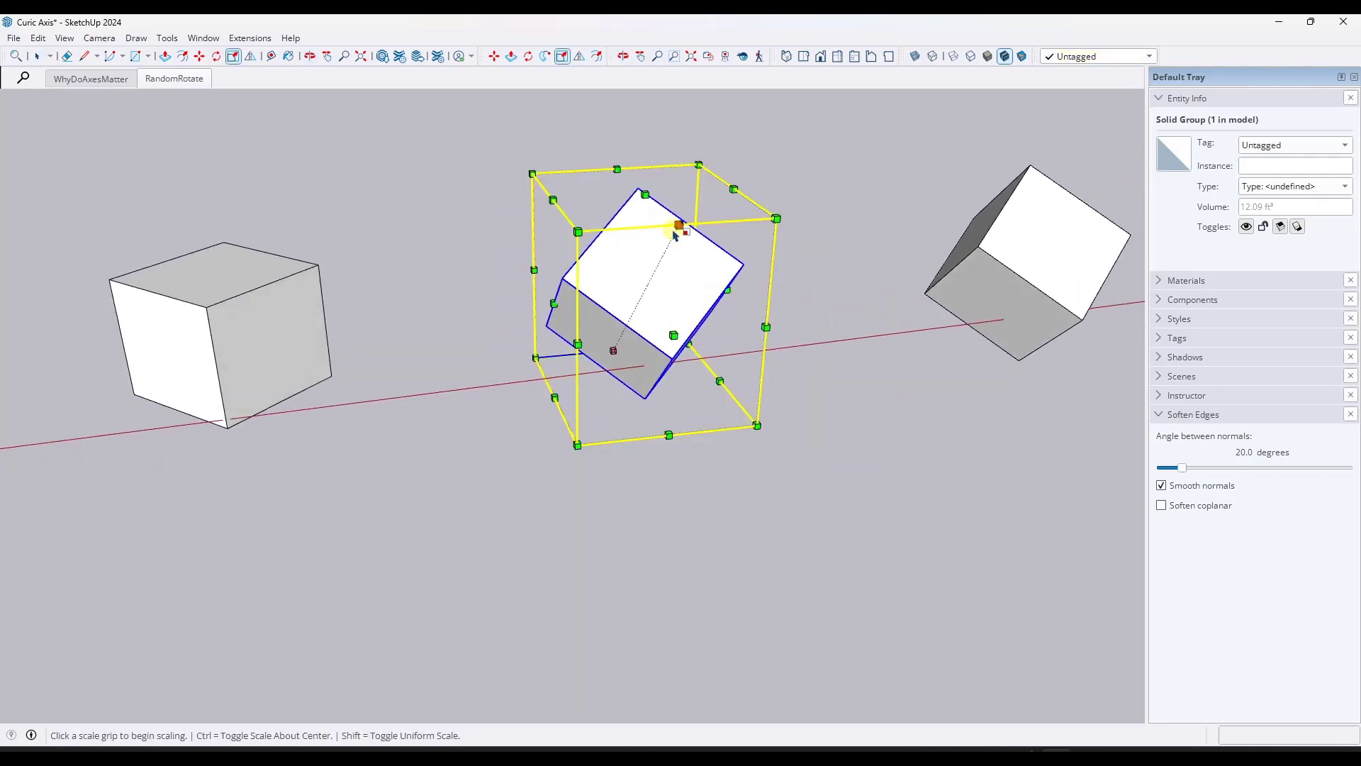
{"action": "left_click", "coordinate": [646, 193]}
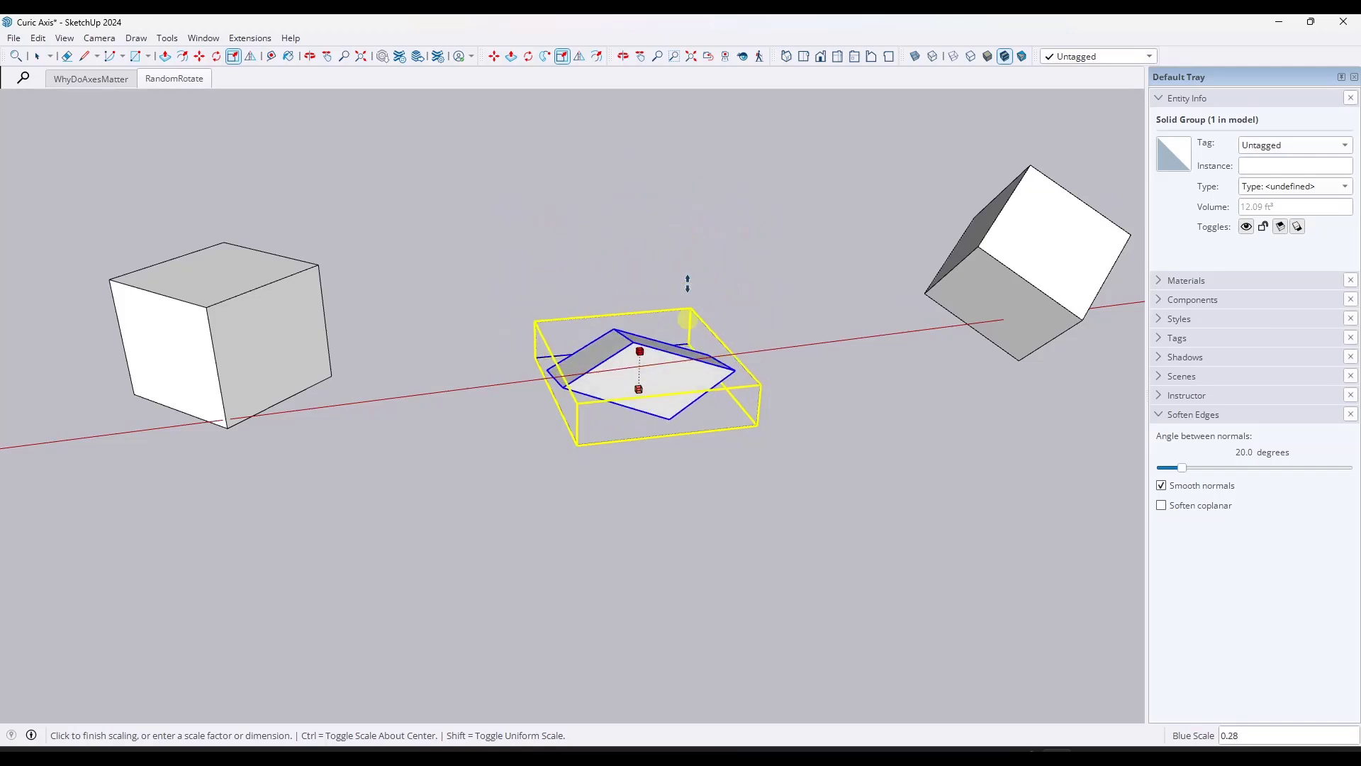
{"action": "key", "text": "space"}
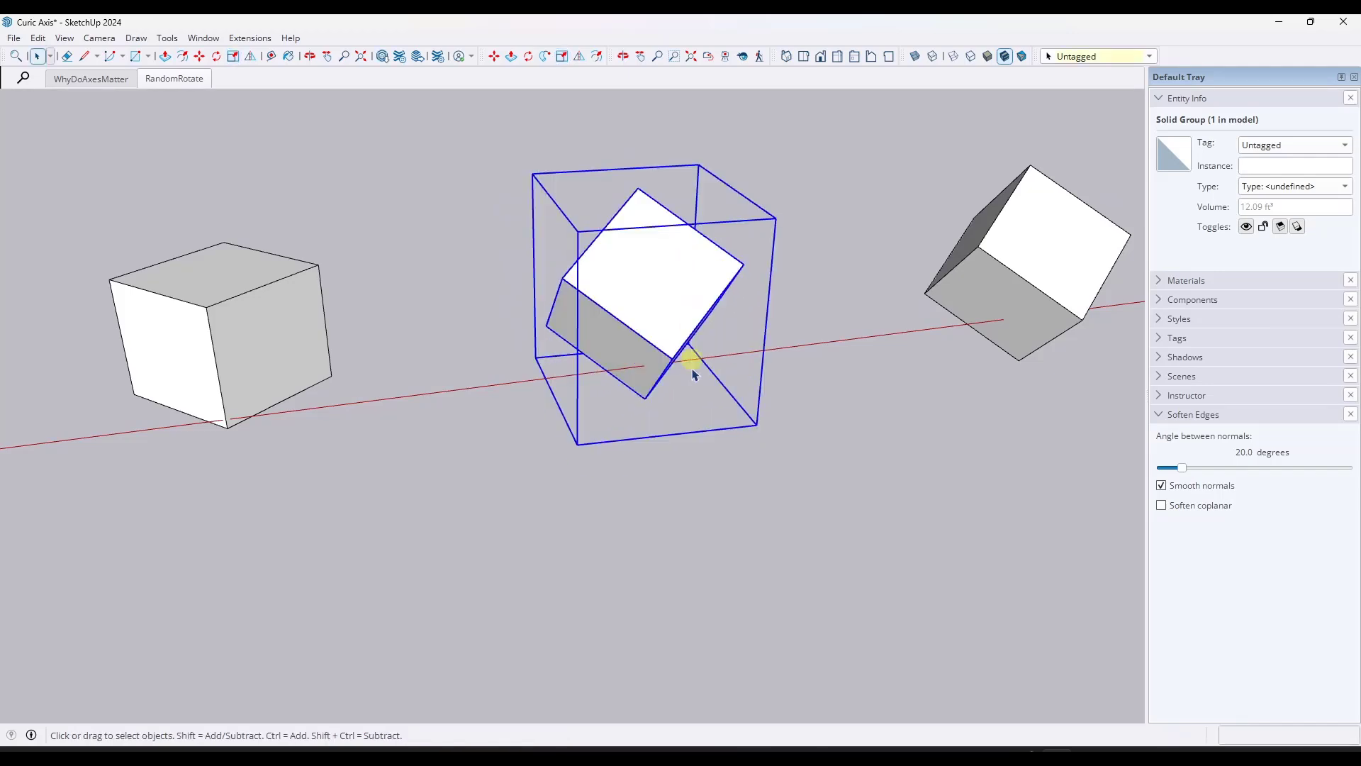
{"action": "middle_click_drag", "start_coordinate": [693, 359], "coordinate": [582, 343]}
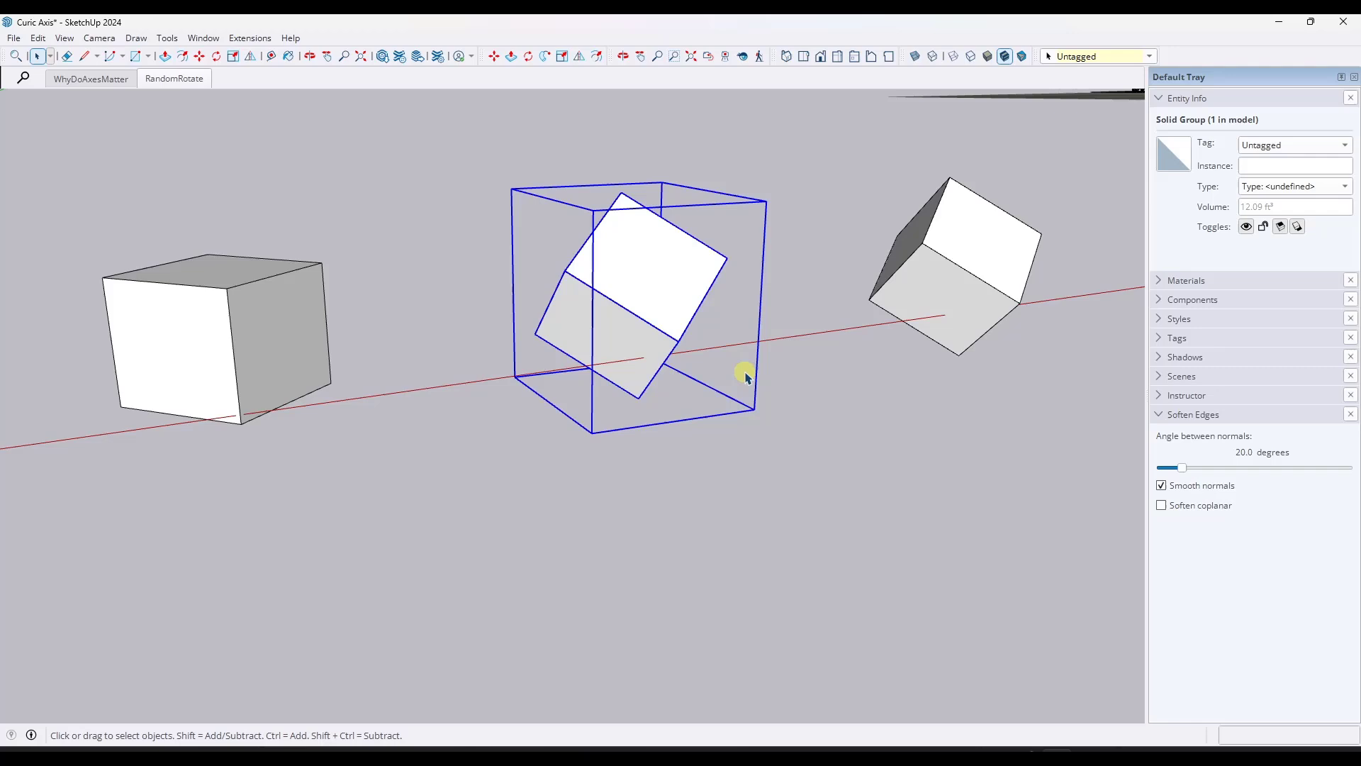
{"action": "middle_click_drag", "start_coordinate": [785, 363], "coordinate": [517, 322]}
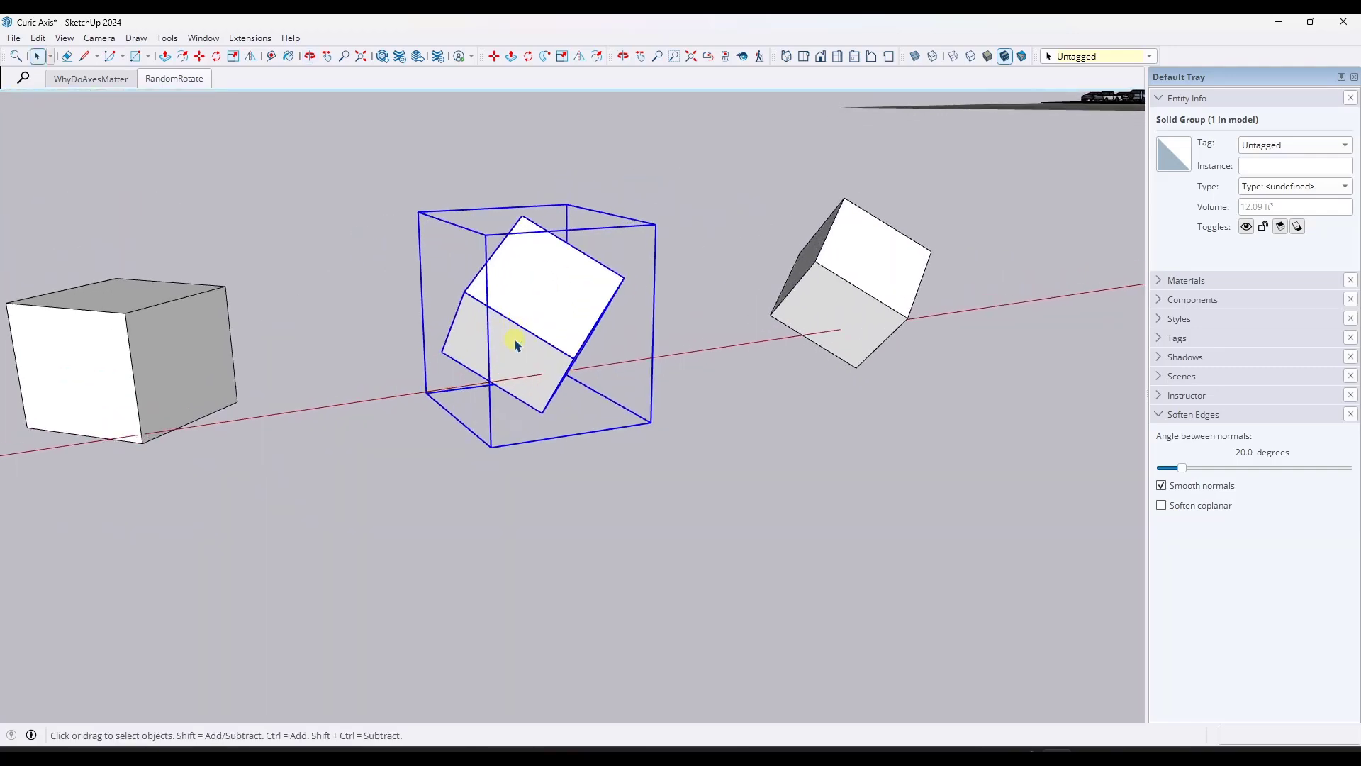
Redefine the tilted cube group's axes from its bottom corner along its red and green edges
{"action": "double_click", "coordinate": [516, 345]}
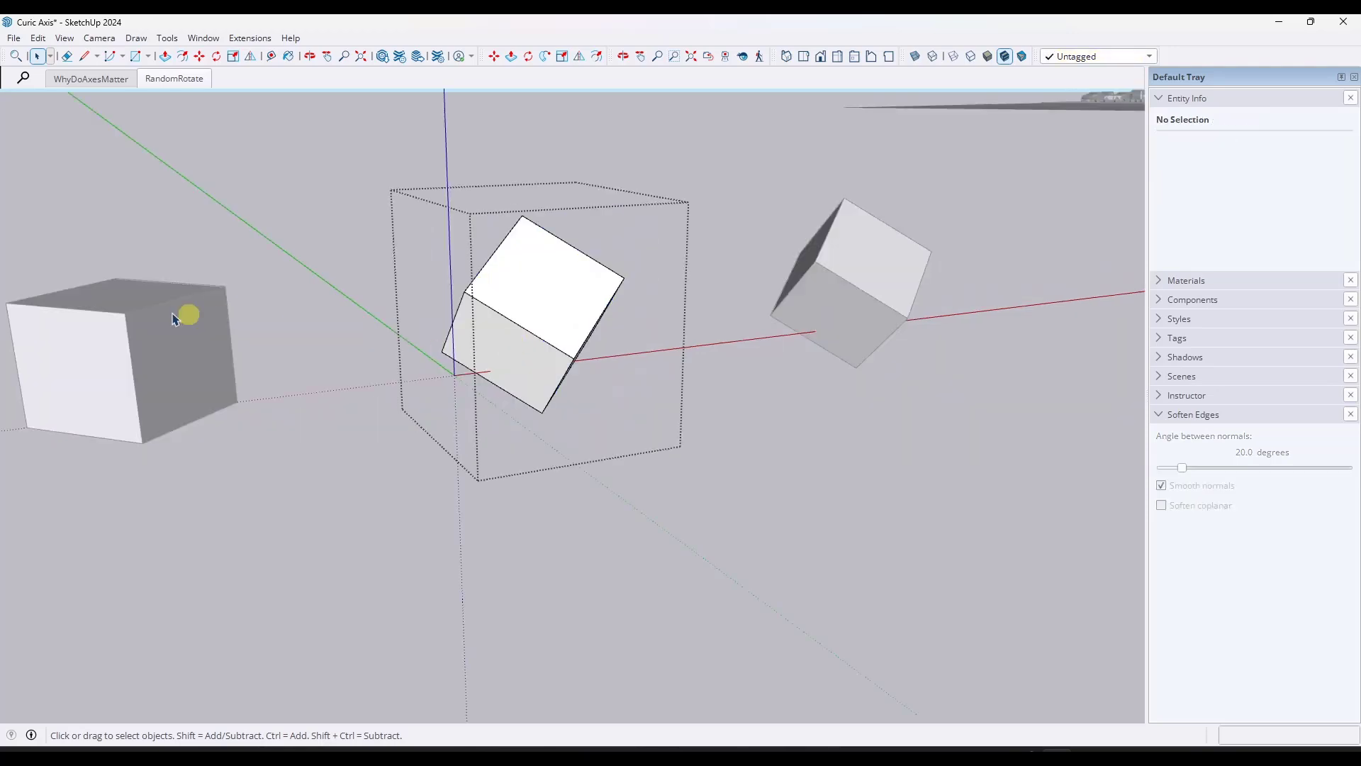
{"action": "left_click_drag", "start_coordinate": [78, 107], "coordinate": [9, 84]}
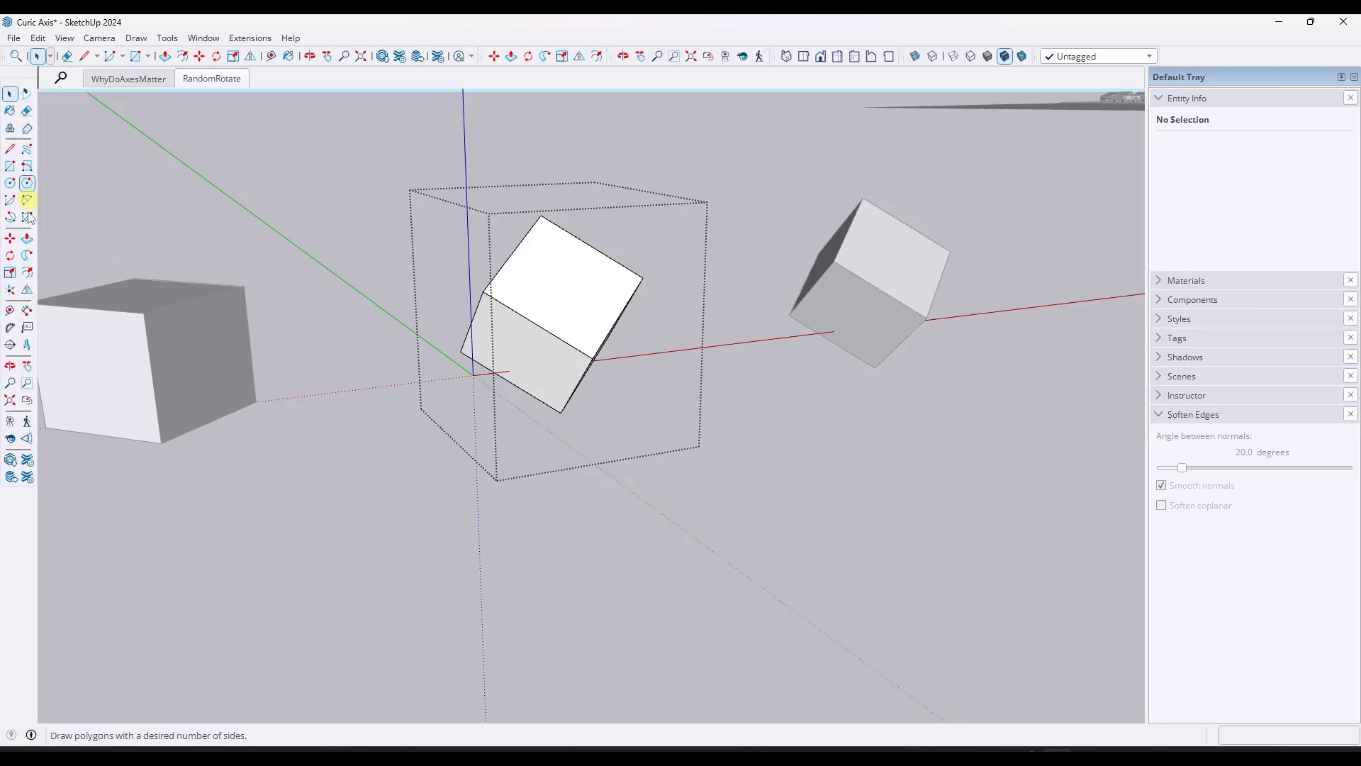
{"action": "left_click", "coordinate": [10, 366]}
{"action": "left_click_drag", "start_coordinate": [258, 380], "coordinate": [365, 303]}
{"action": "key", "text": "a"}
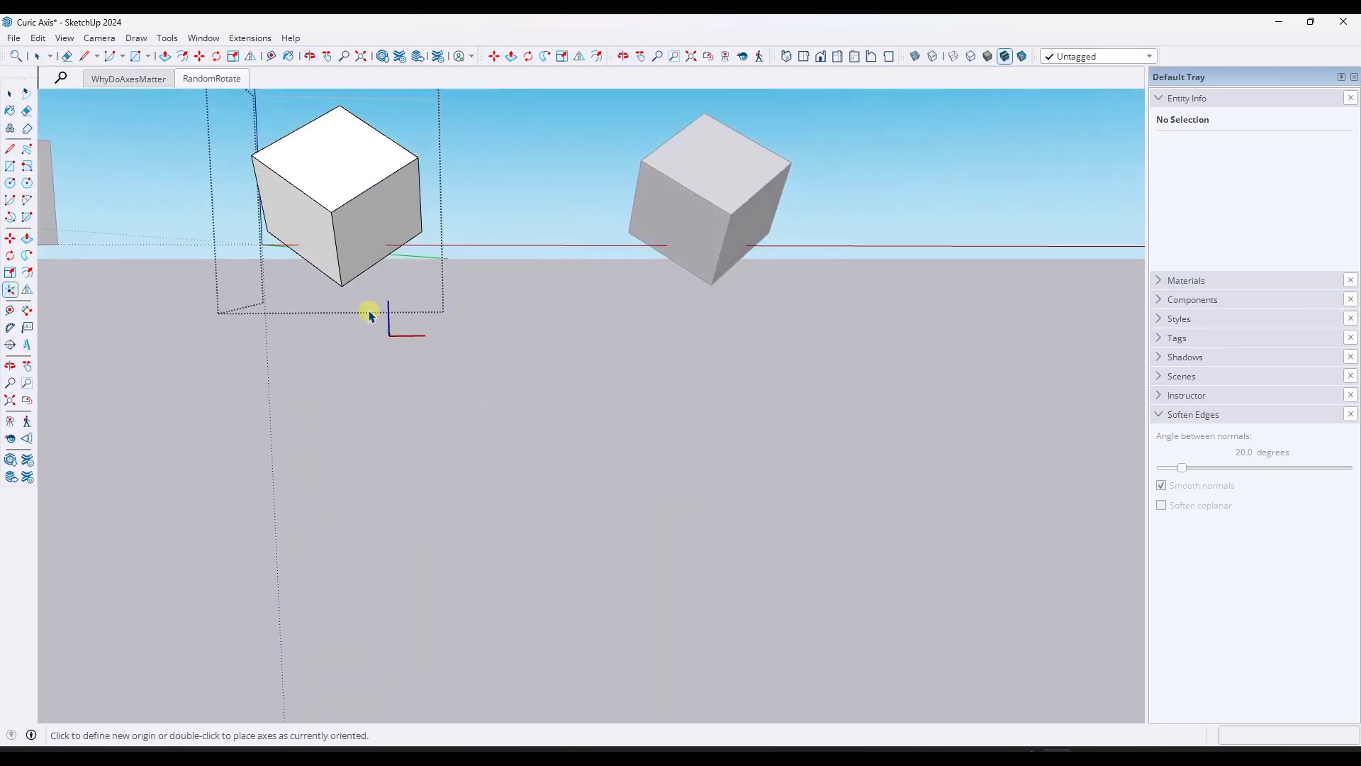
{"action": "left_click", "coordinate": [341, 286]}
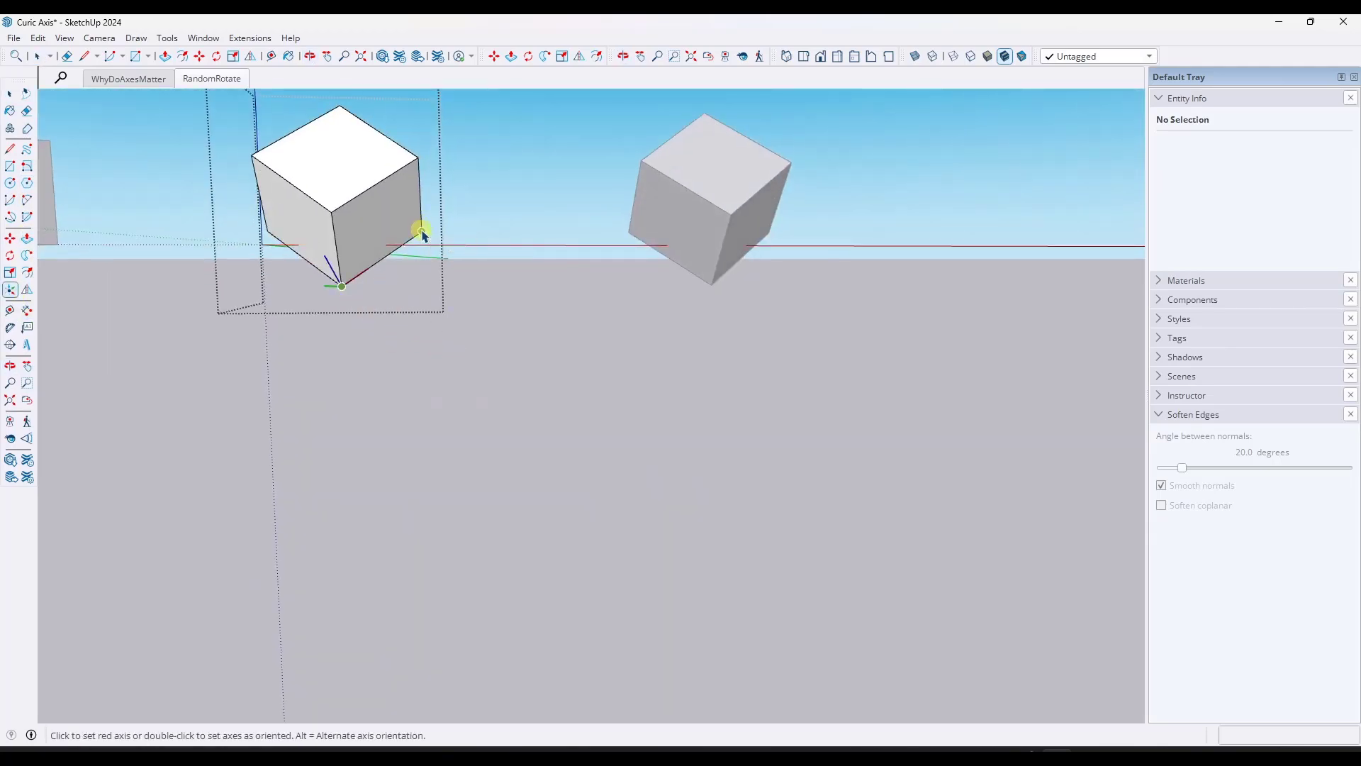
{"action": "left_click", "coordinate": [422, 231]}
{"action": "left_click", "coordinate": [269, 230]}
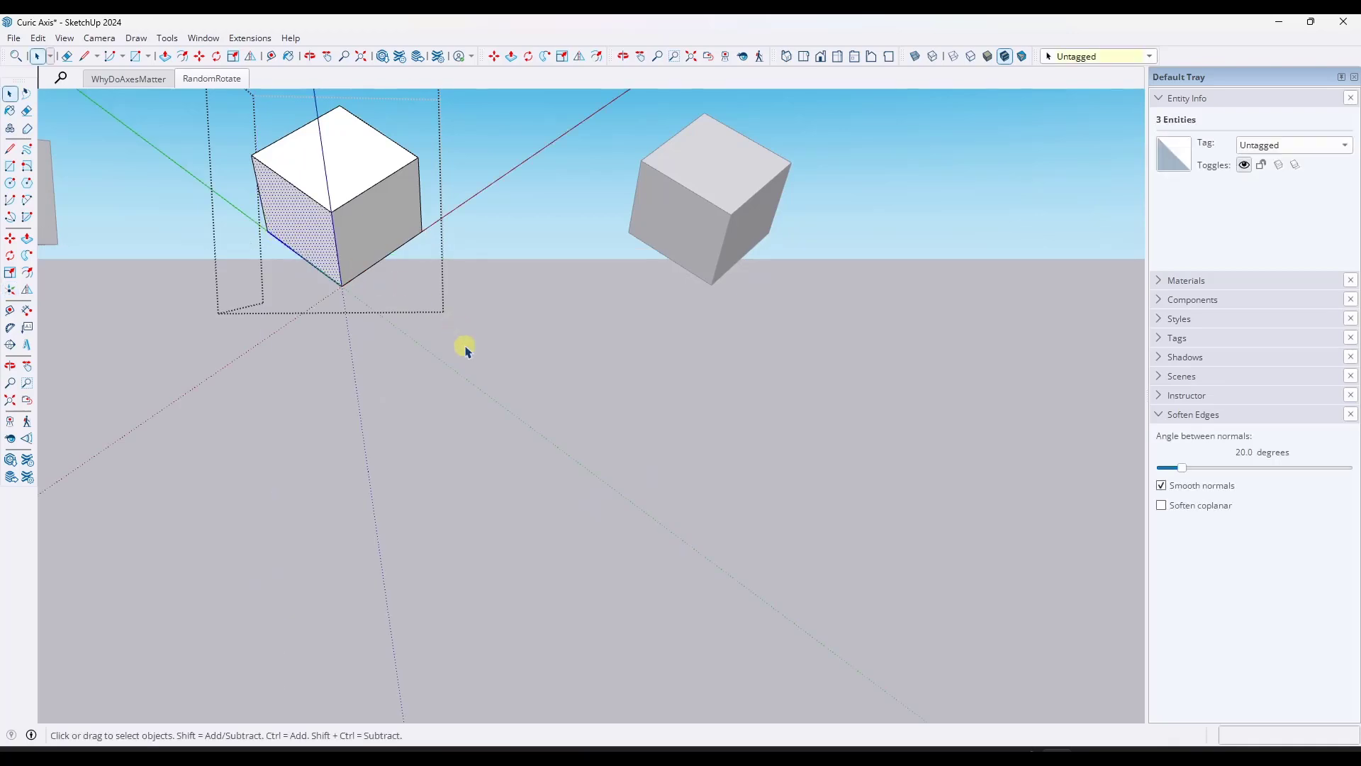
Test-scale the realigned cube along its green axis, then cancel the resize
{"action": "middle_click_drag", "start_coordinate": [465, 343], "coordinate": [398, 222]}
{"action": "double_click", "coordinate": [351, 213]}
{"action": "left_click", "coordinate": [379, 213]}
{"action": "key", "text": "s"}
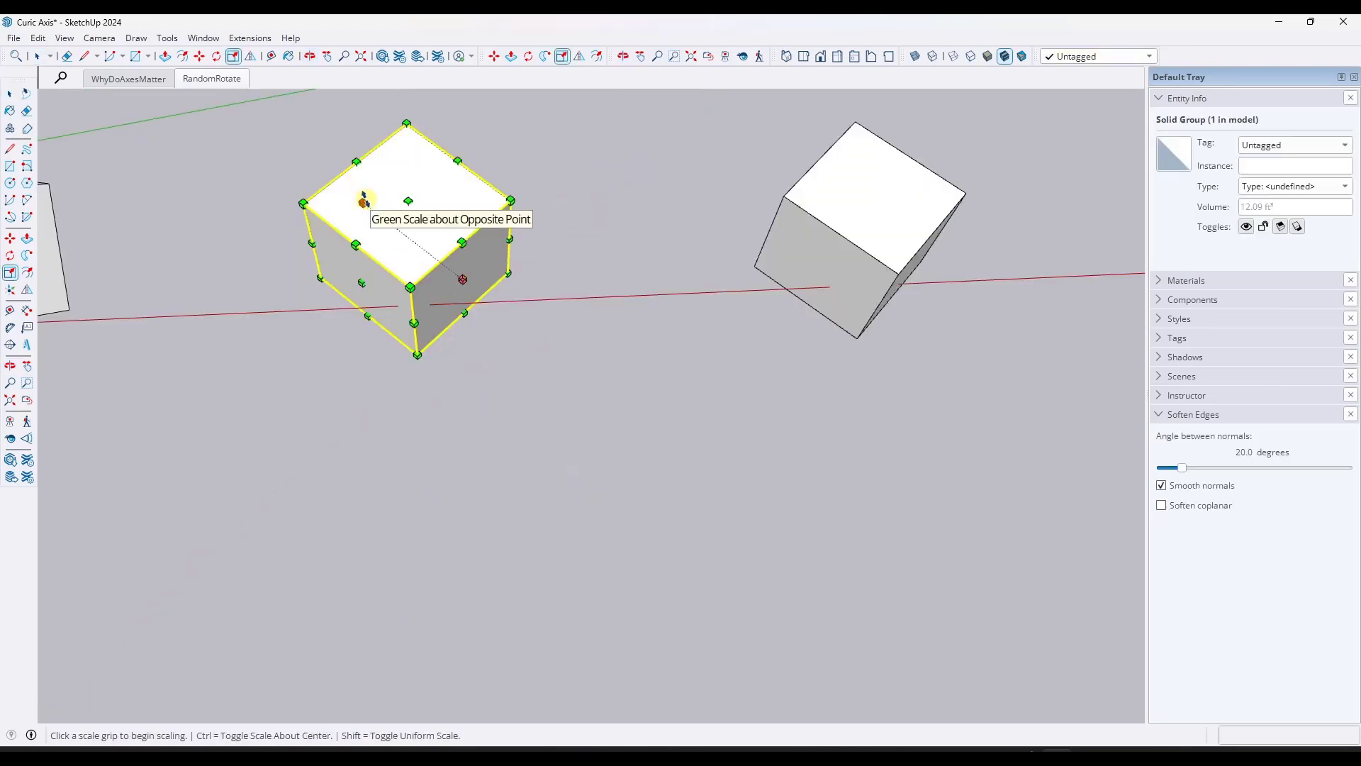
{"action": "left_click", "coordinate": [359, 199]}
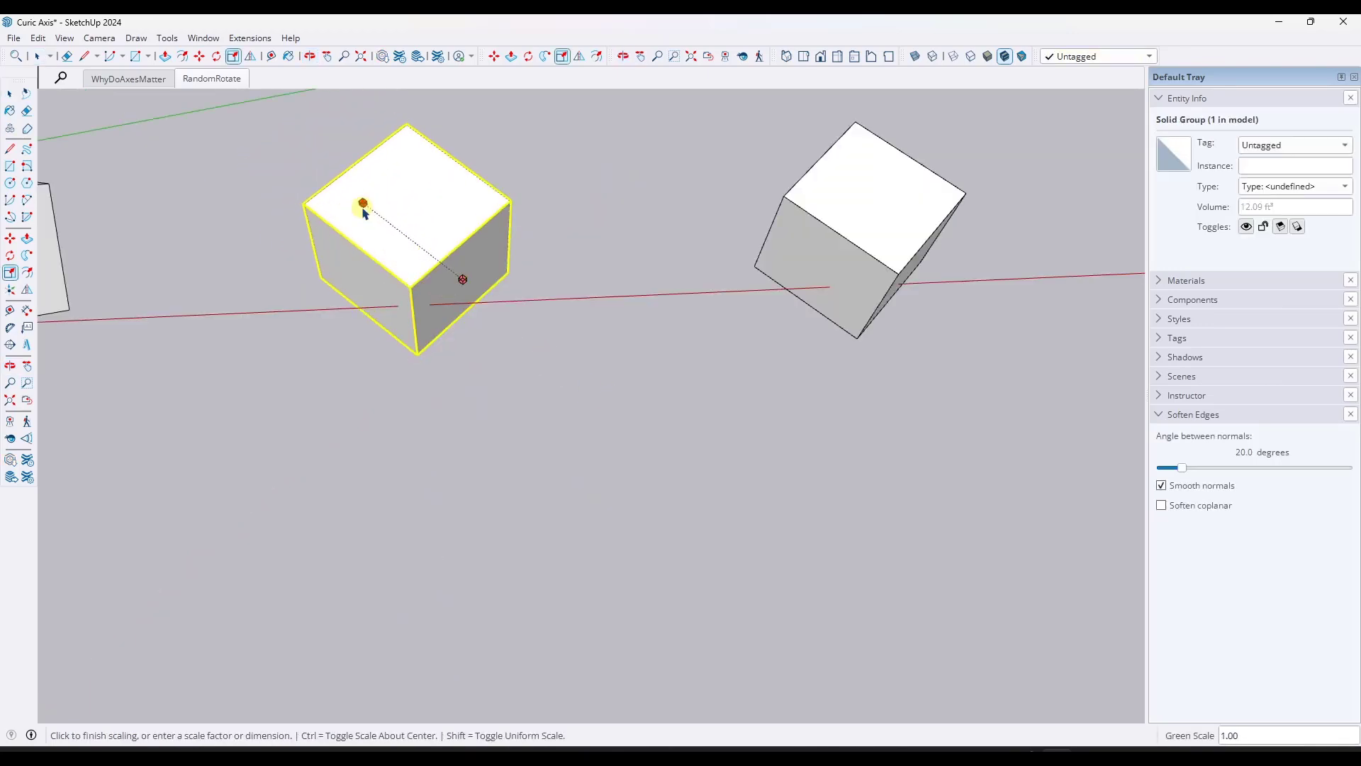
{"action": "key", "text": "space"}
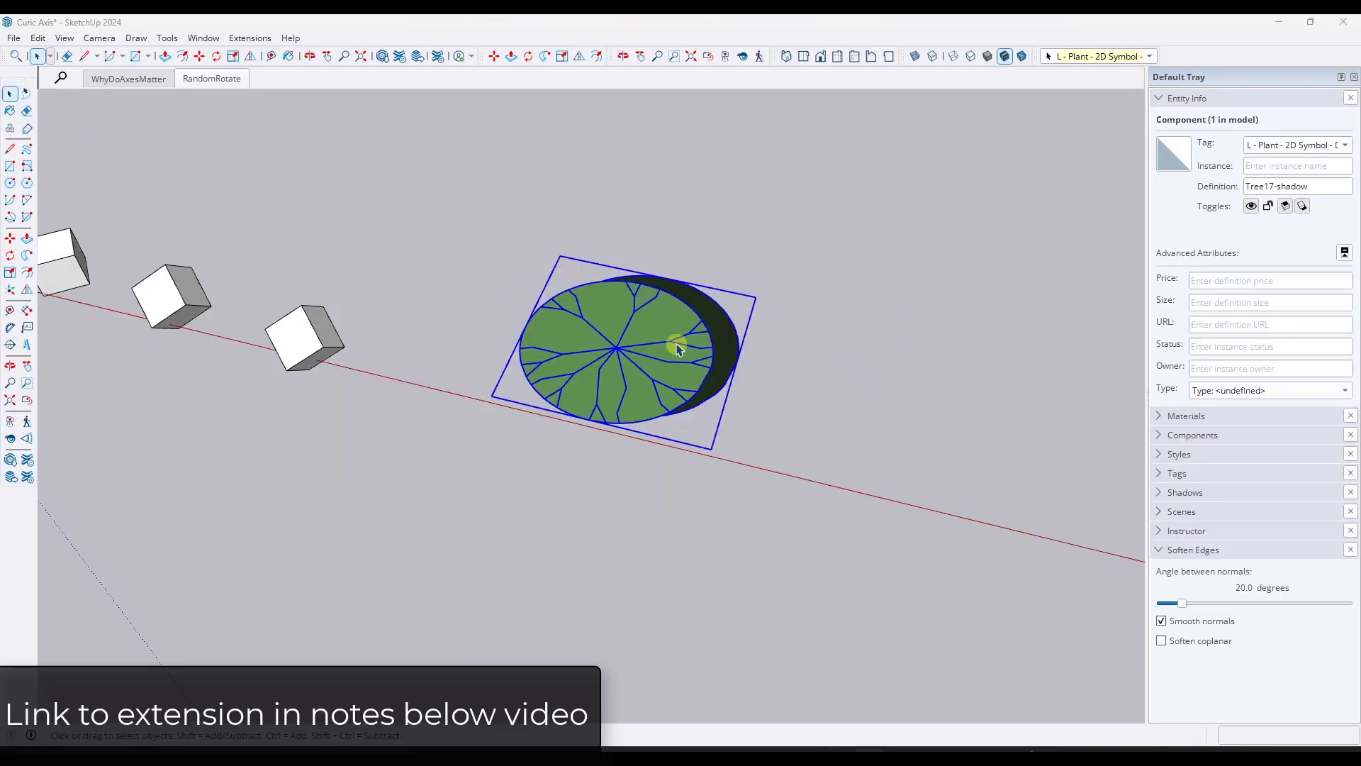
Inspect the tree component's axes, then switch to the Top standard view and zoom in
{"action": "middle_click_drag", "start_coordinate": [657, 343], "coordinate": [680, 447]}
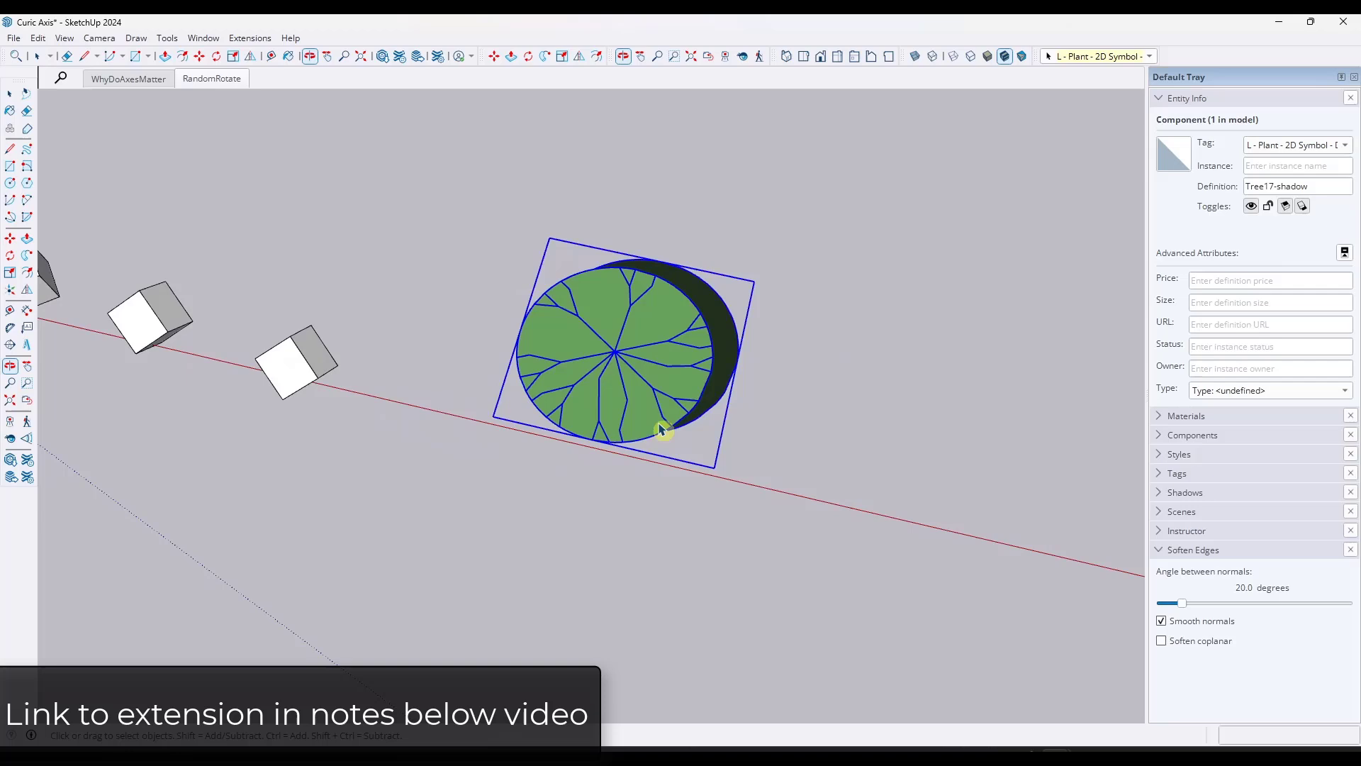
{"action": "double_click", "coordinate": [646, 357]}
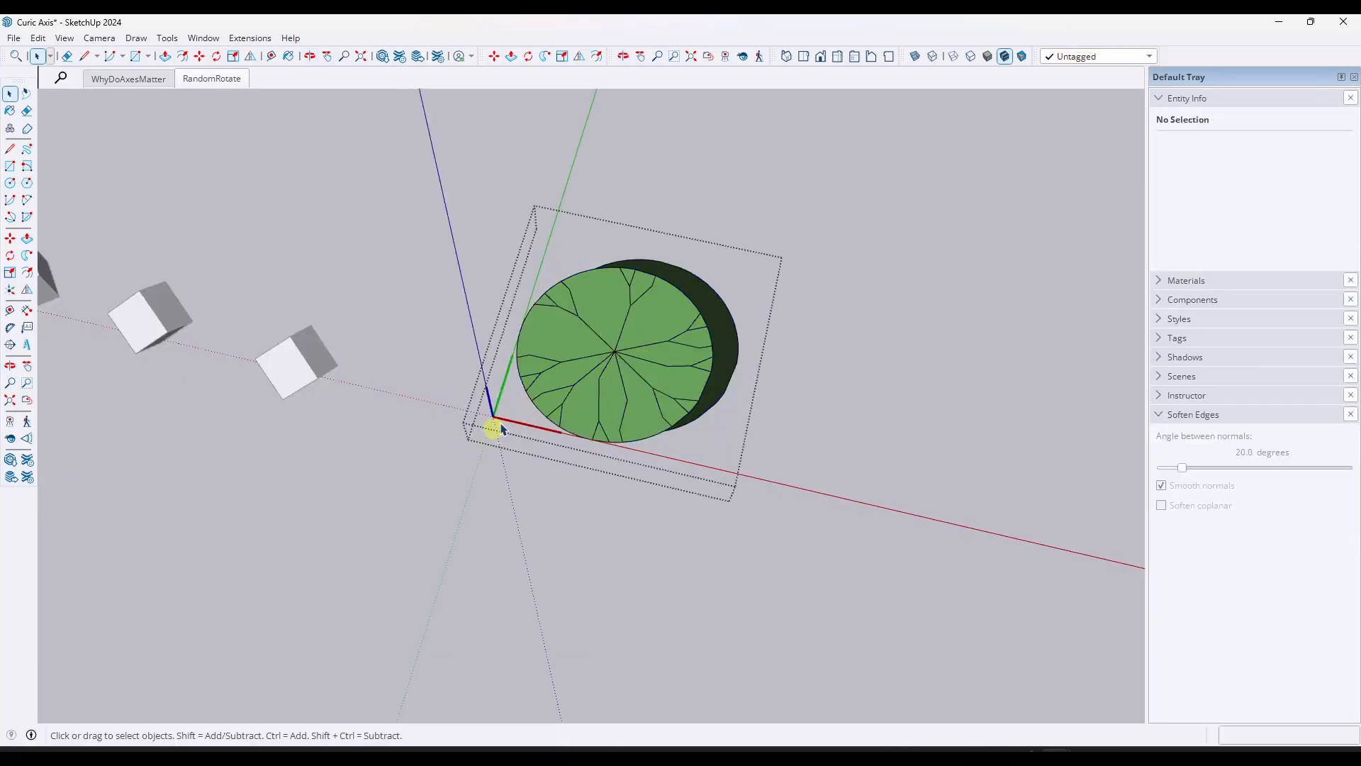
{"action": "left_click", "coordinate": [815, 366]}
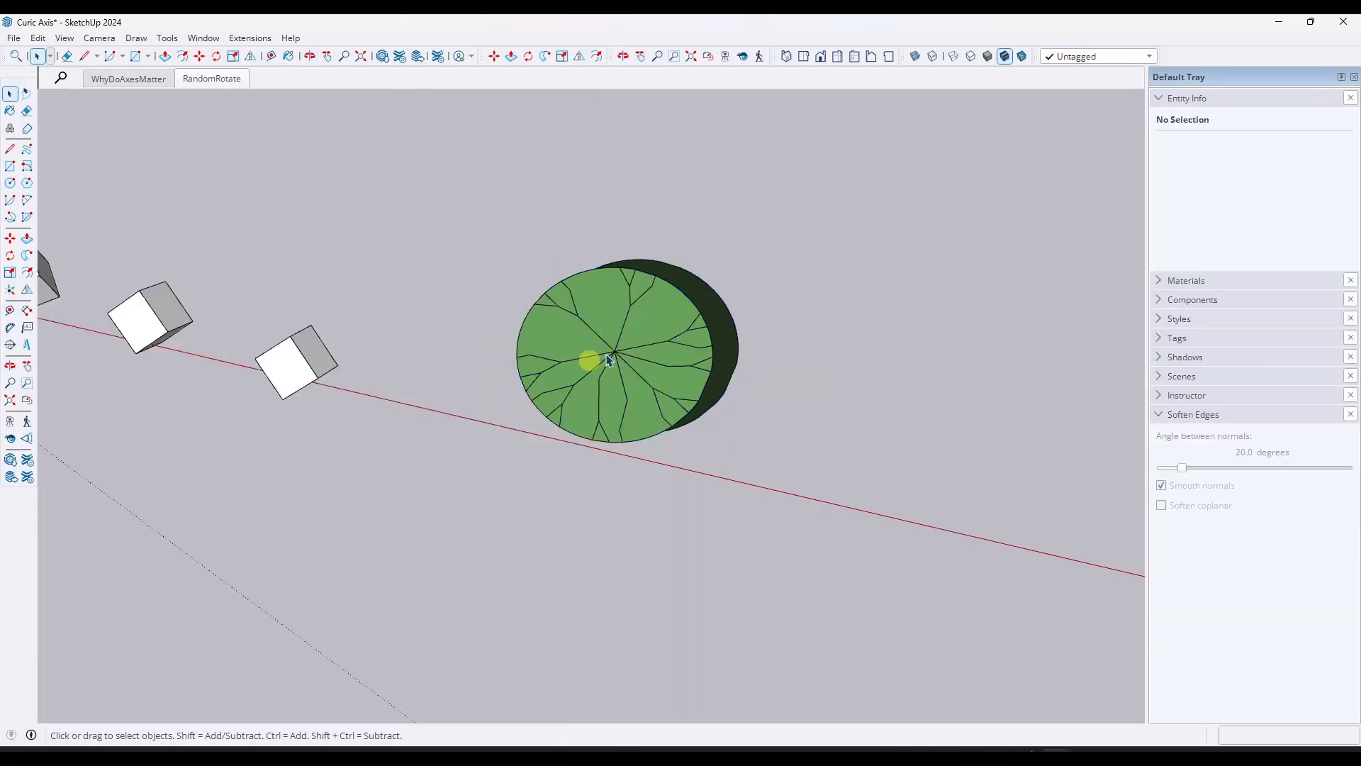
{"action": "left_click", "coordinate": [804, 56]}
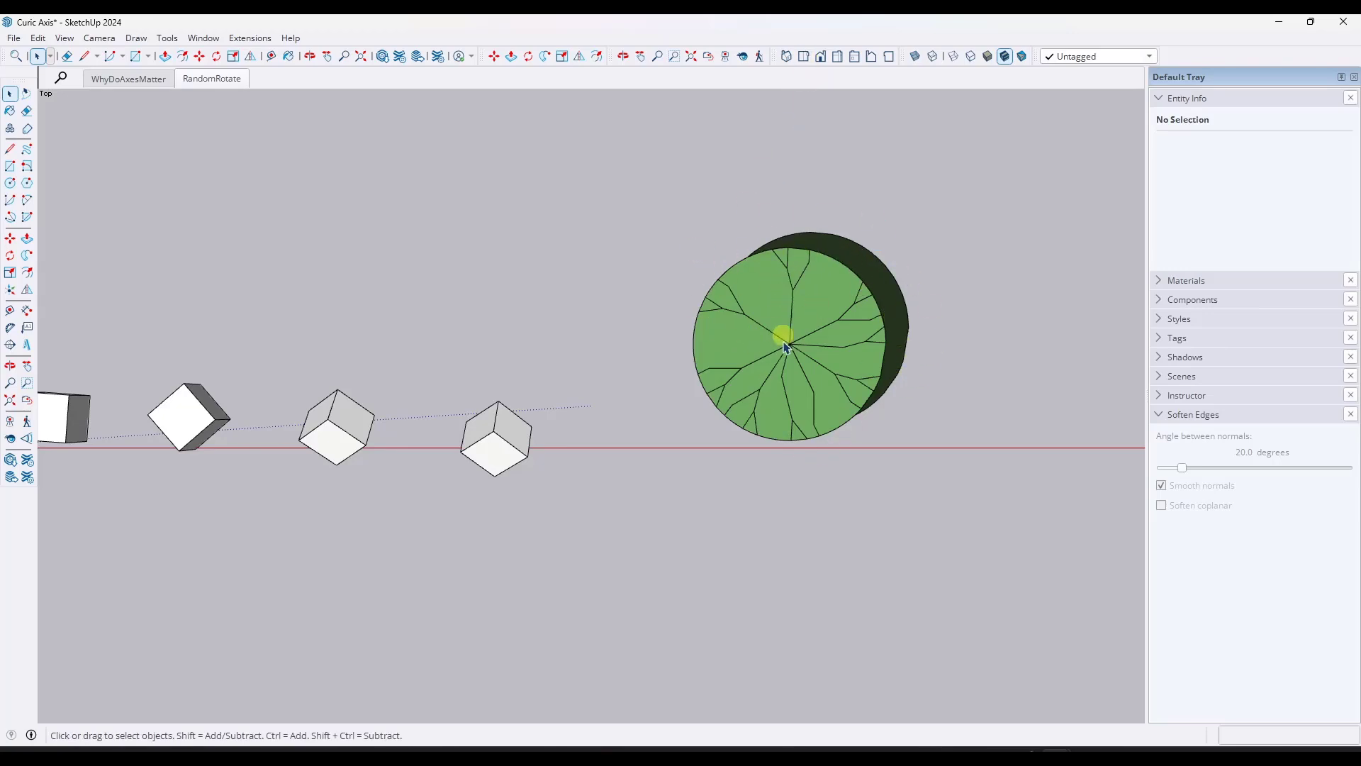
{"action": "scroll", "coordinate": [981, 303], "scroll_direction": "up", "scroll_amount": 1}
{"action": "scroll", "coordinate": [1006, 305], "scroll_direction": "up", "scroll_amount": 1}
{"action": "scroll", "coordinate": [560, 323], "scroll_direction": "up", "scroll_amount": 1}
{"action": "scroll", "coordinate": [971, 334], "scroll_direction": "down", "scroll_amount": 1}
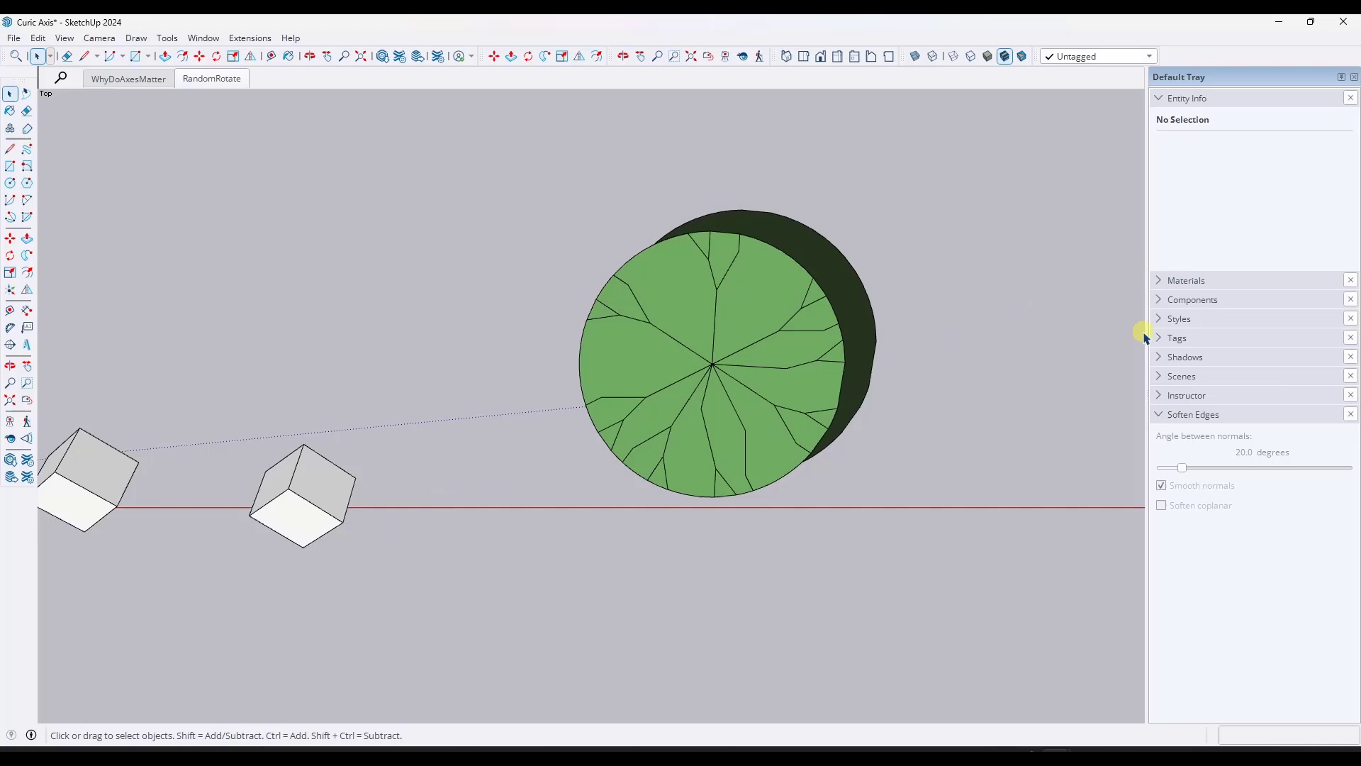
{"action": "scroll", "coordinate": [928, 354], "scroll_direction": "up", "scroll_amount": 2}
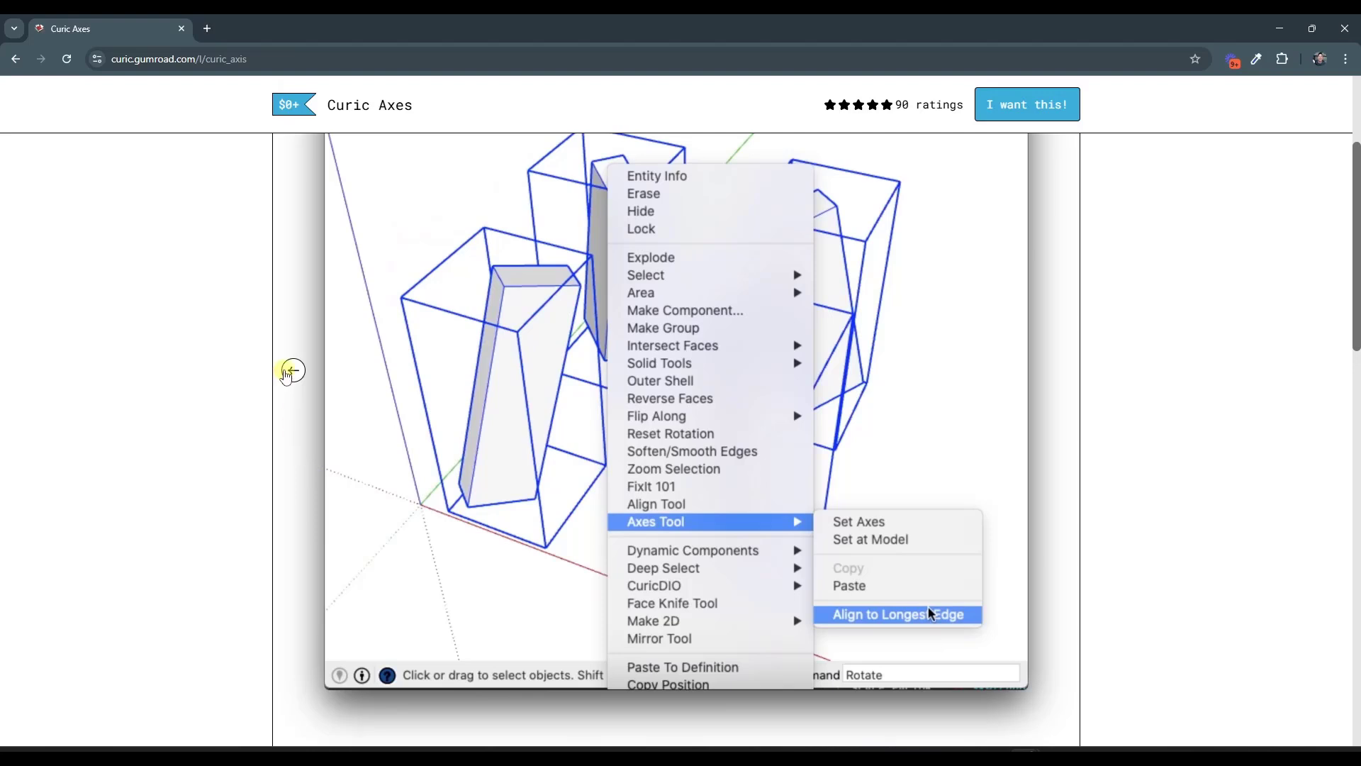
Return to the first Curic Axes product image and scroll through the description and ratings
{"action": "left_click", "coordinate": [292, 370]}
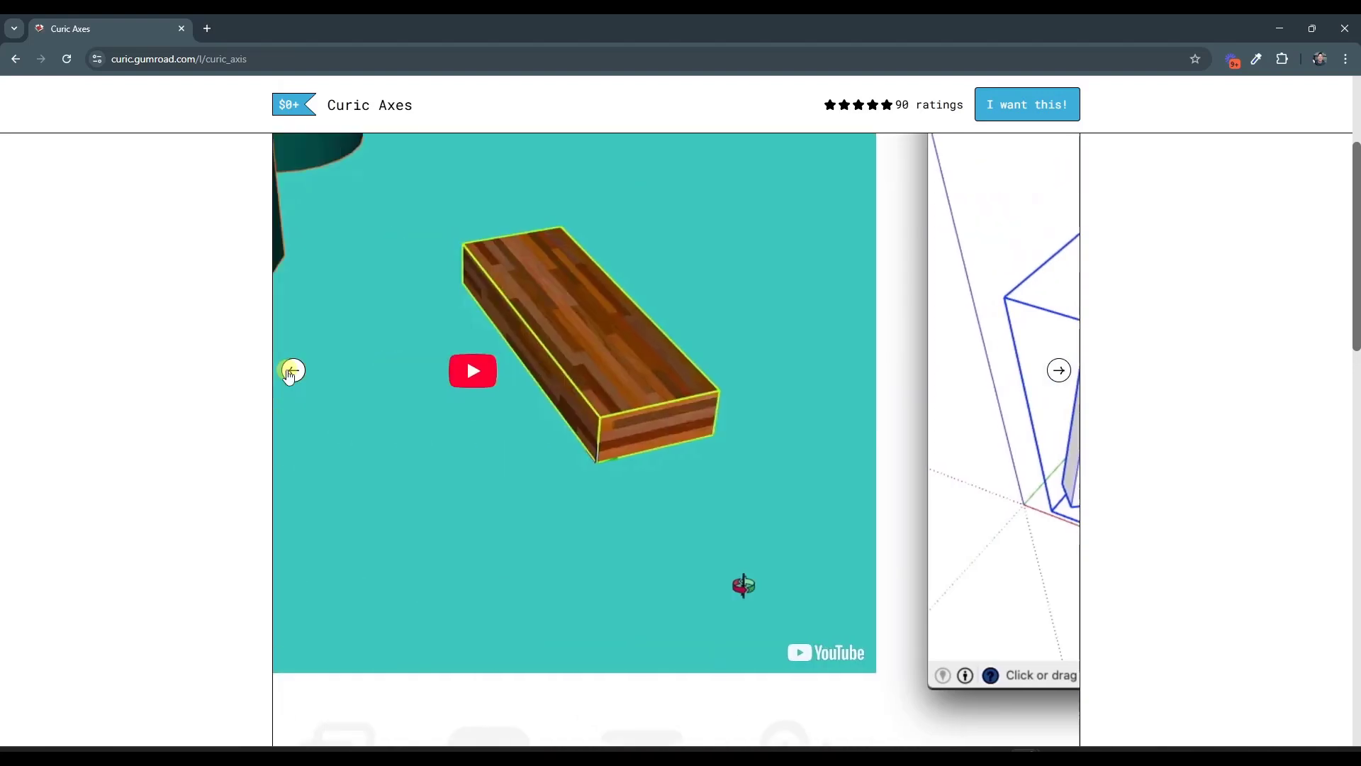
{"action": "left_click", "coordinate": [293, 371]}
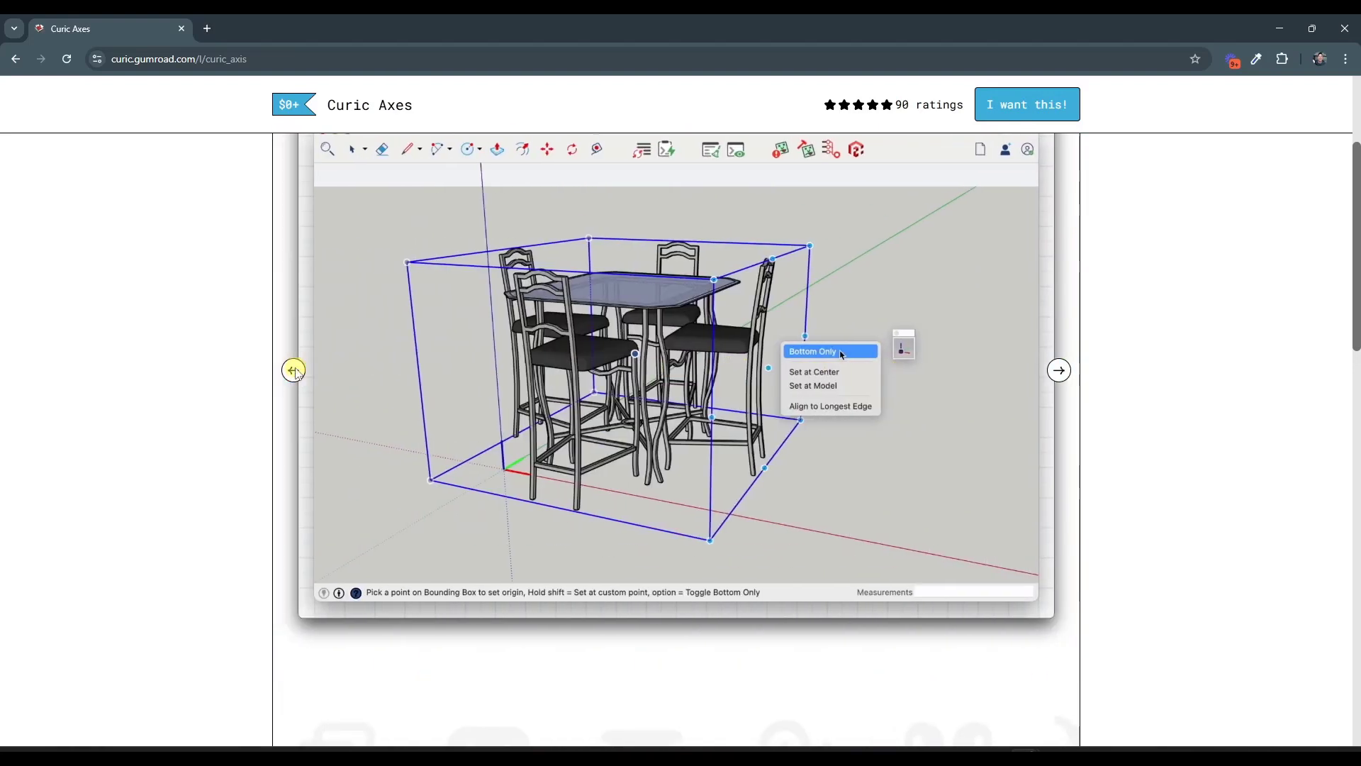
{"action": "left_click", "coordinate": [294, 370]}
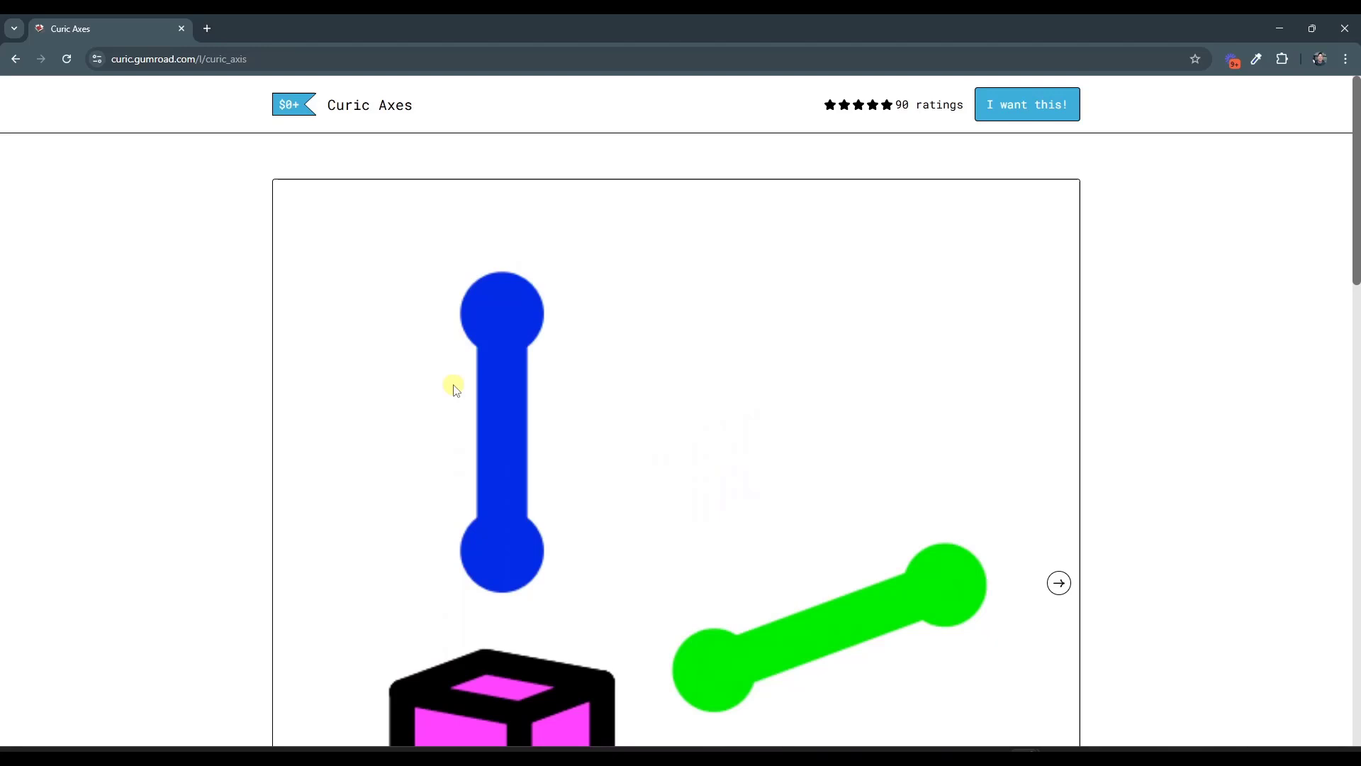
{"action": "scroll", "coordinate": [456, 389], "scroll_direction": "down", "scroll_amount": 10}
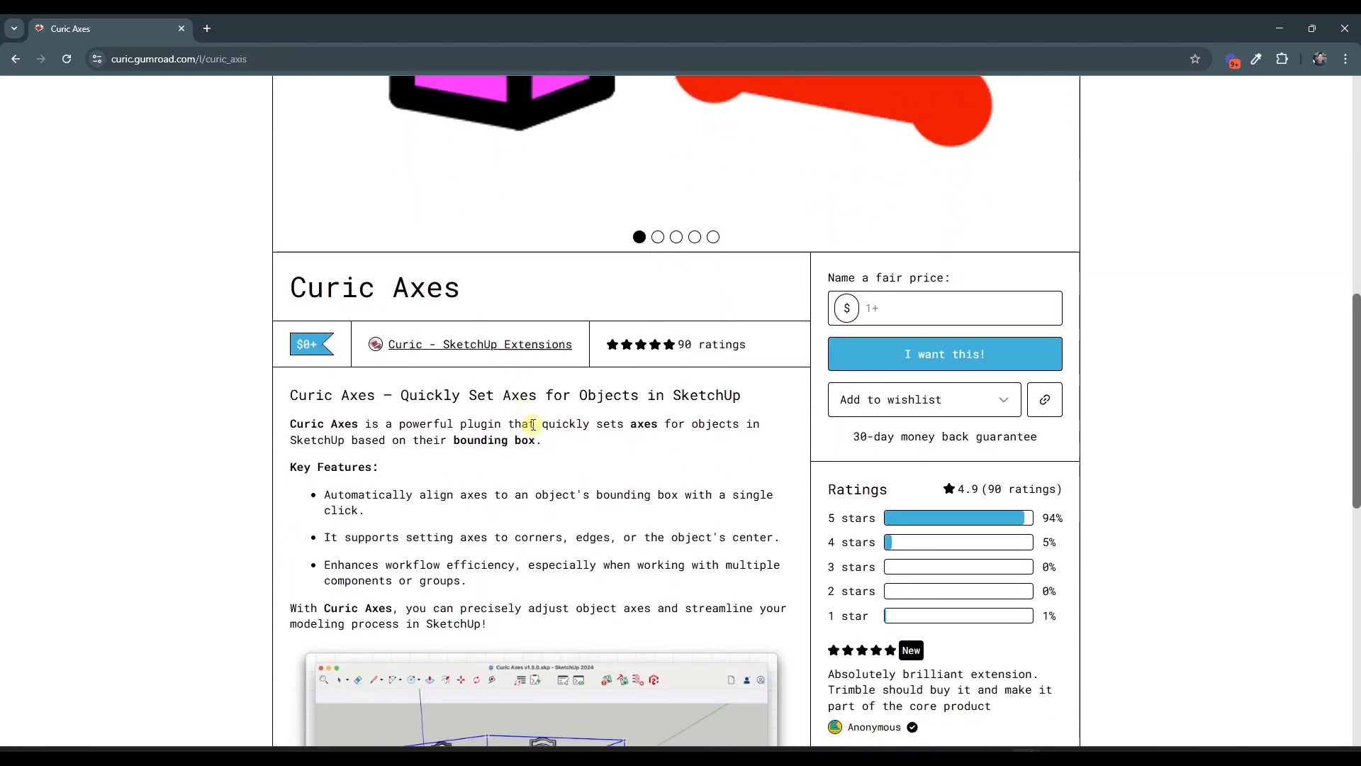
{"action": "scroll", "coordinate": [533, 424], "scroll_direction": "down", "scroll_amount": 2}
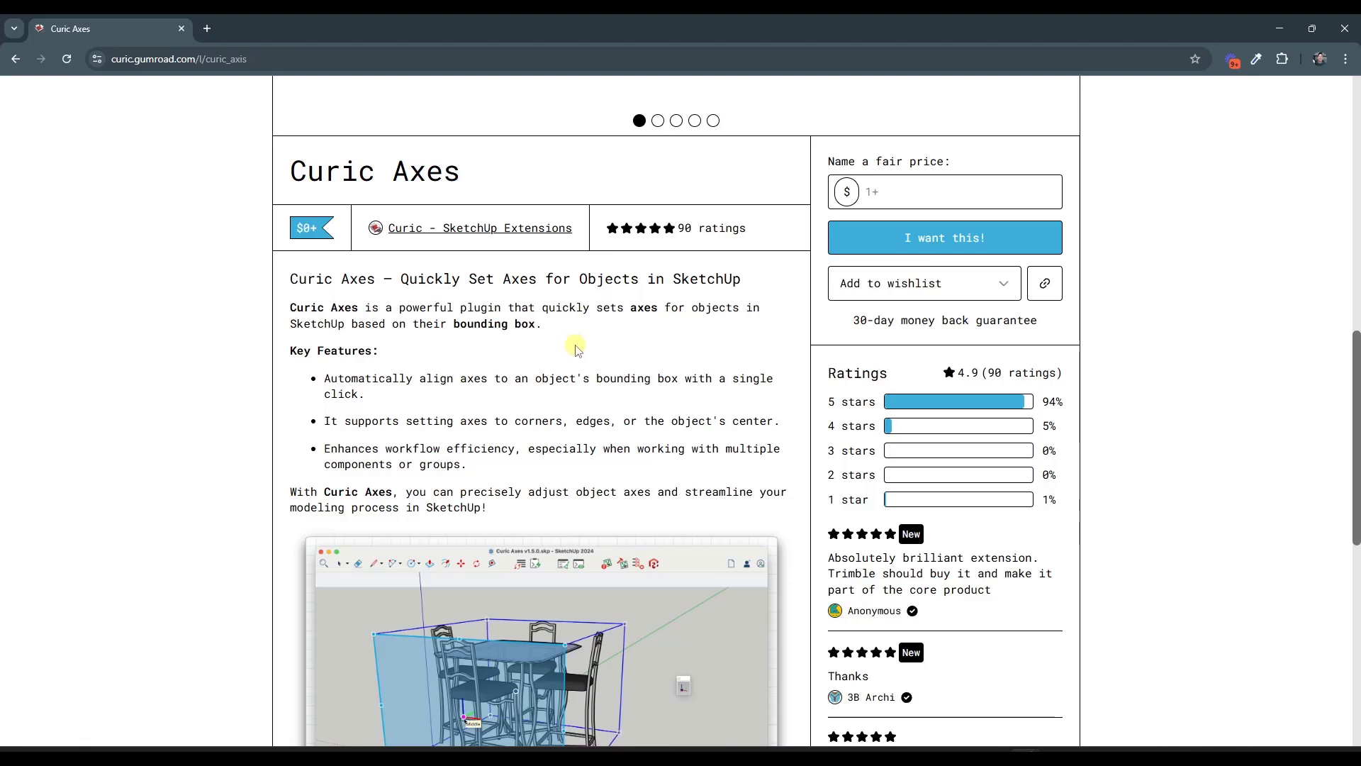
{"action": "scroll", "coordinate": [578, 349], "scroll_direction": "down", "scroll_amount": 2}
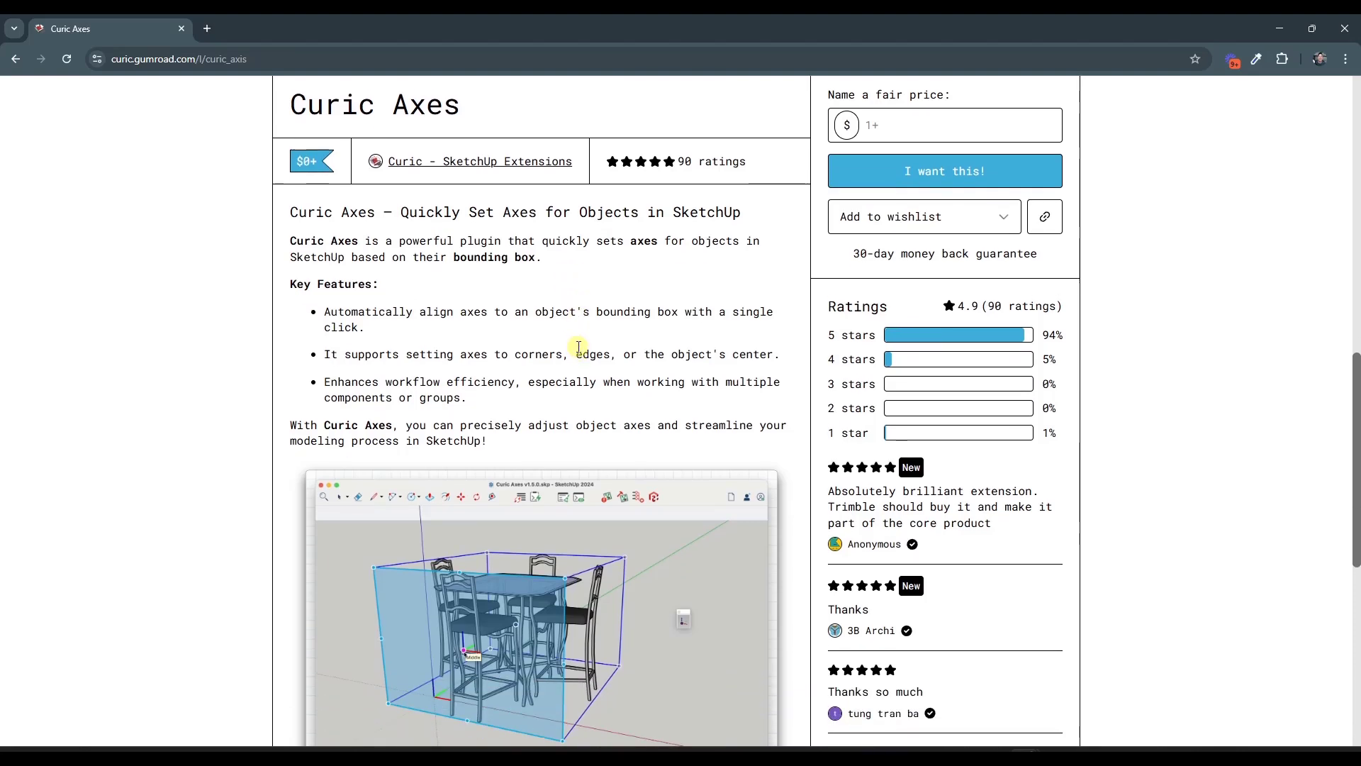
{"action": "scroll", "coordinate": [578, 344], "scroll_direction": "up", "scroll_amount": 2}
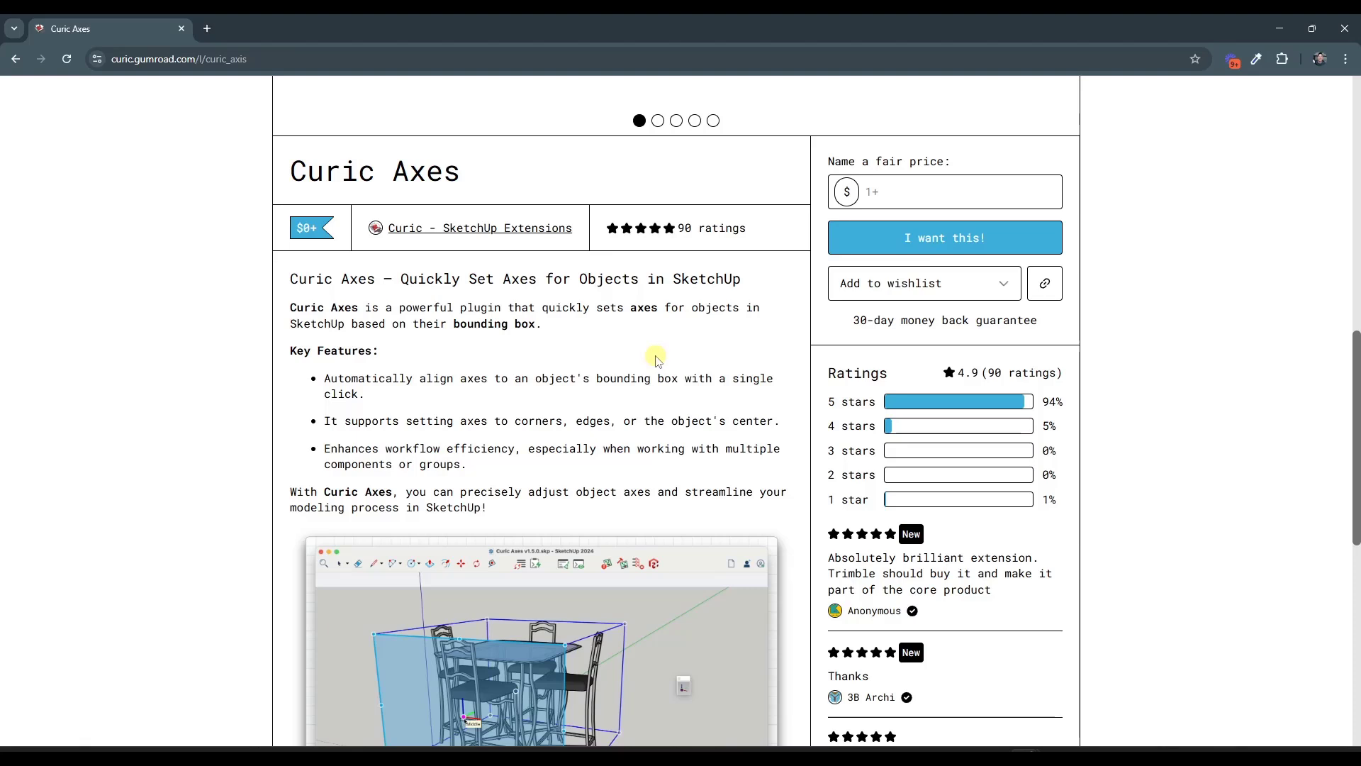
{"action": "scroll", "coordinate": [659, 356], "scroll_direction": "down", "scroll_amount": 2}
{"action": "scroll", "coordinate": [660, 352], "scroll_direction": "up", "scroll_amount": 2}
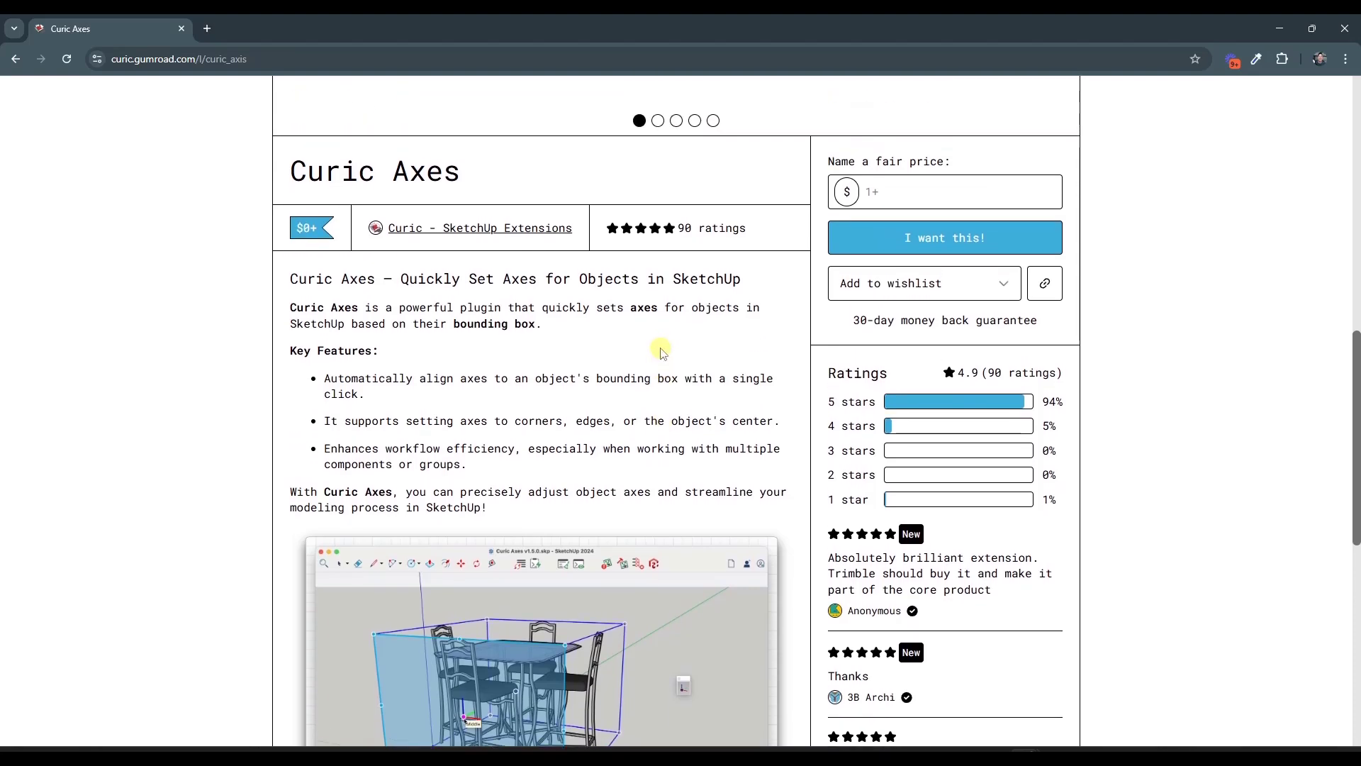
{"action": "scroll", "coordinate": [659, 341], "scroll_direction": "down", "scroll_amount": 2}
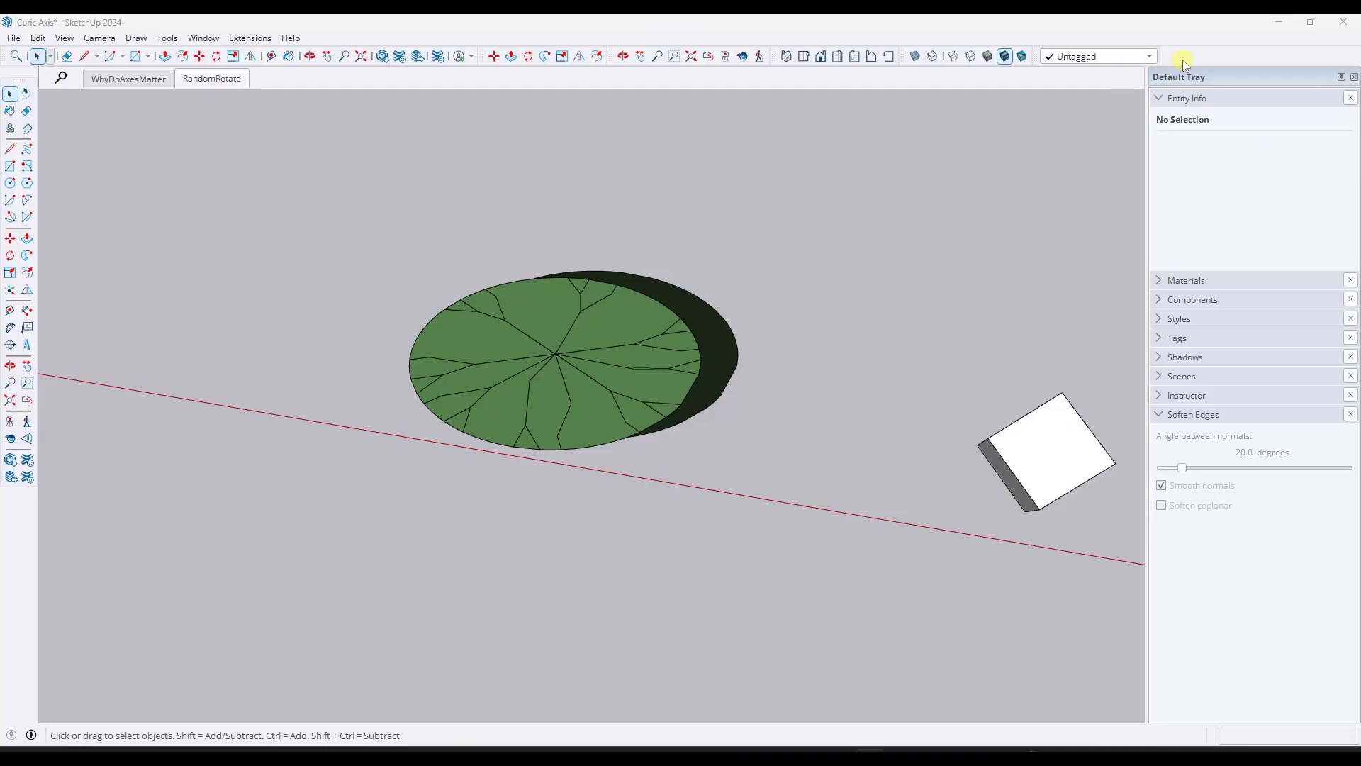
Turn on the Curic Axes toolbar from the toolbar list
{"action": "right_click", "coordinate": [1182, 60]}
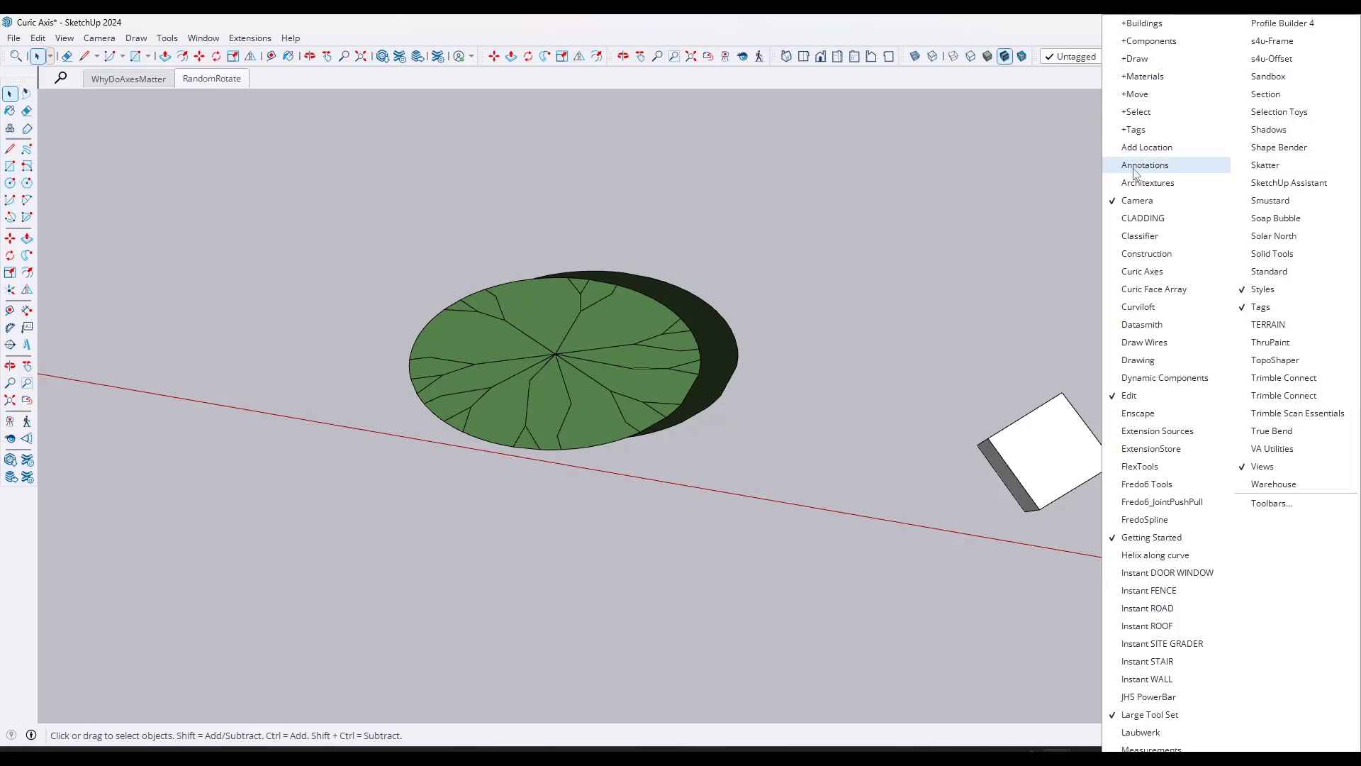
{"action": "left_click", "coordinate": [1156, 273]}
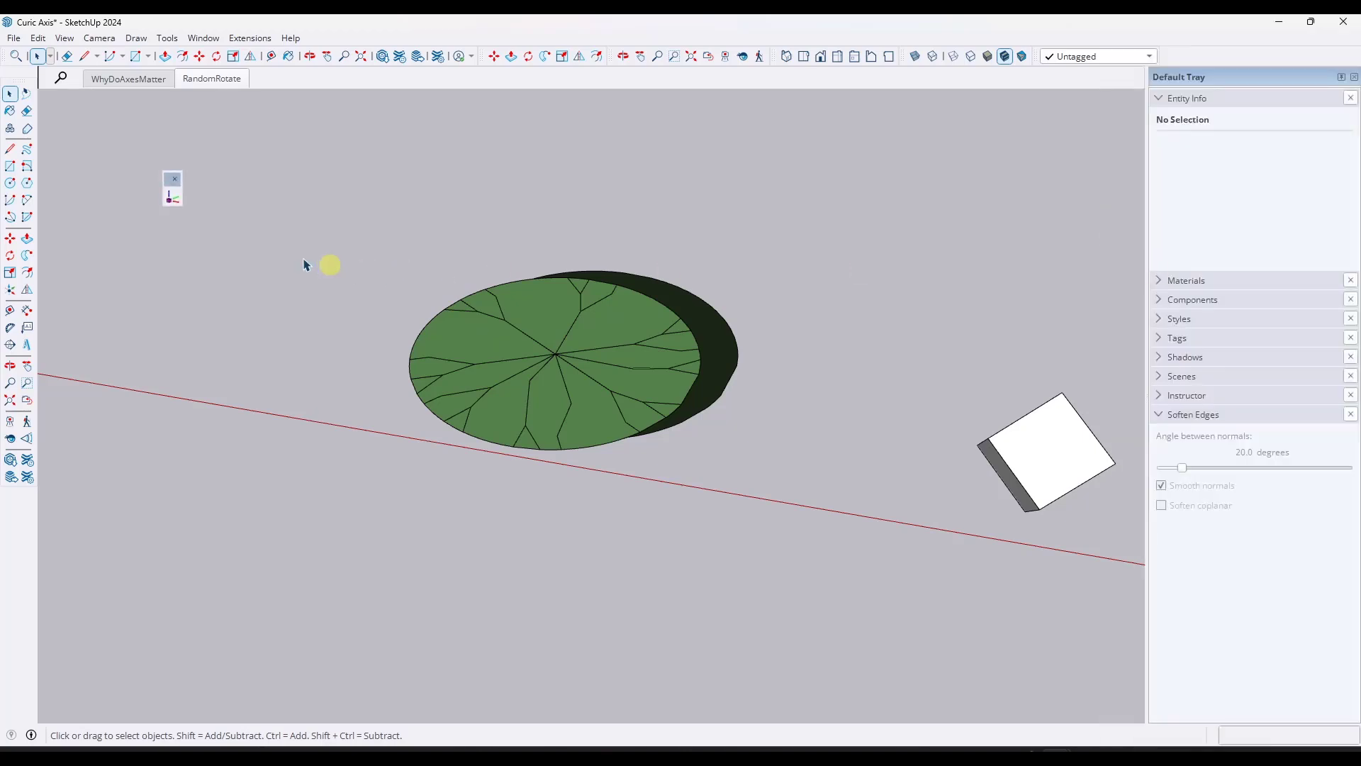
Set the Tree17-shadow leaf component's axes at its bounding-box centre with Curic Set Axes
{"action": "left_click", "coordinate": [175, 202]}
{"action": "left_click", "coordinate": [565, 322]}
{"action": "middle_click_drag", "start_coordinate": [565, 322], "coordinate": [538, 338]}
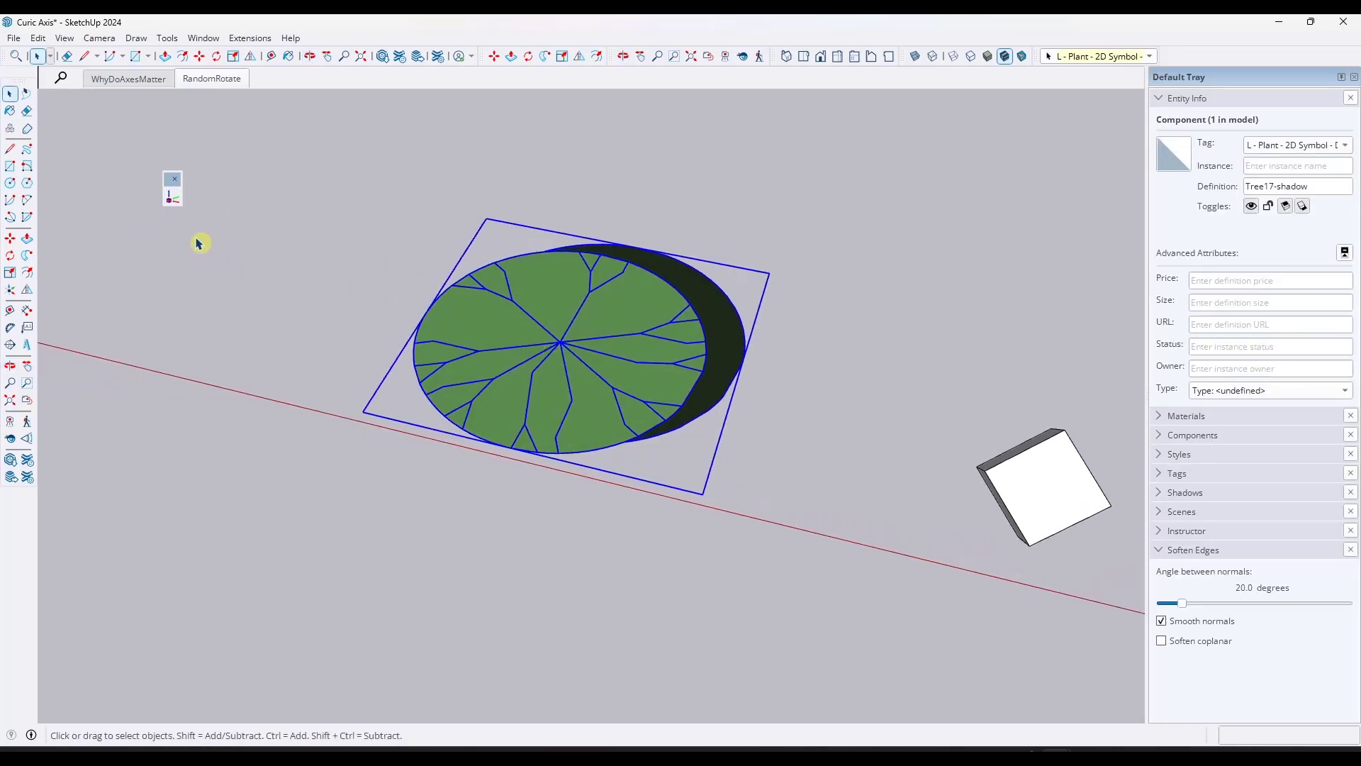
{"action": "left_click", "coordinate": [173, 199]}
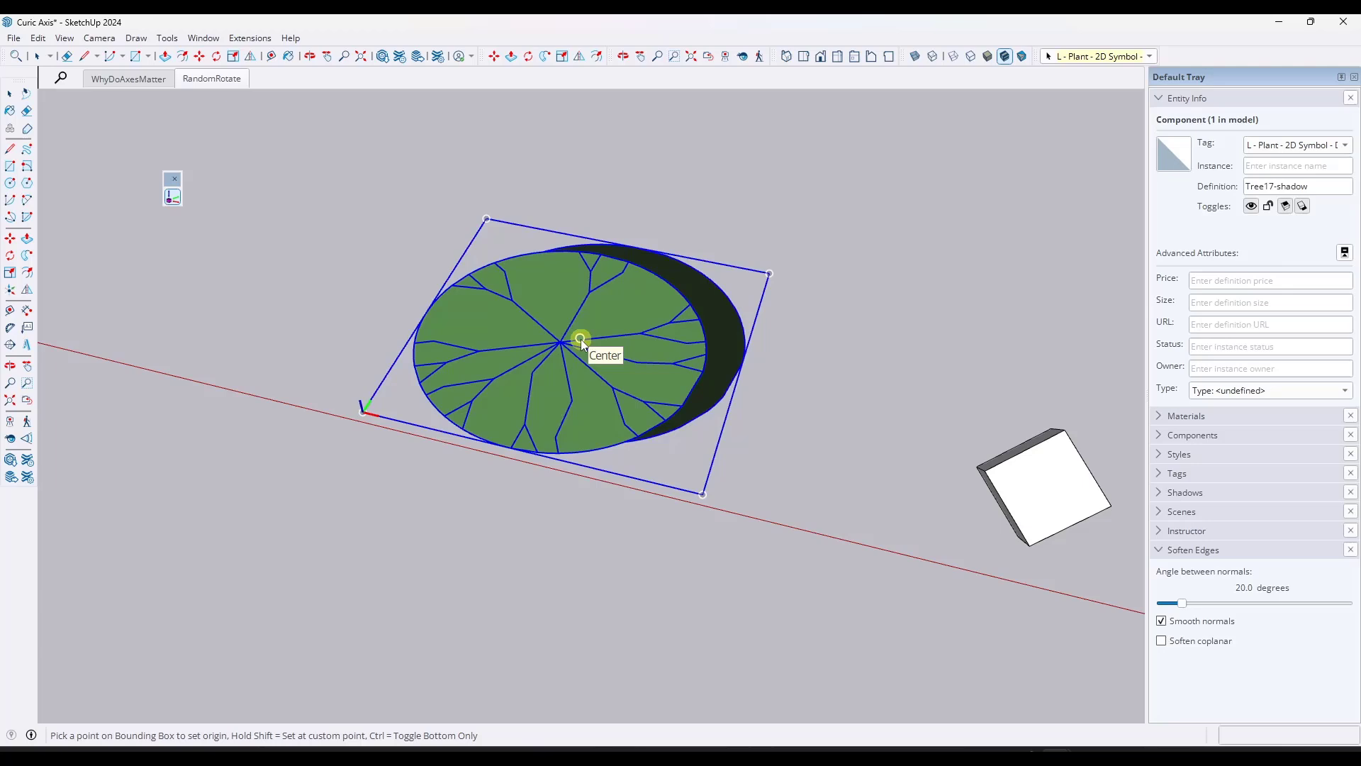
{"action": "left_click", "coordinate": [581, 339]}
{"action": "key", "text": "space"}
Inspect the leaf's axes, then move its origin to the bounding box's lower-left corner
{"action": "left_click", "coordinate": [633, 372]}
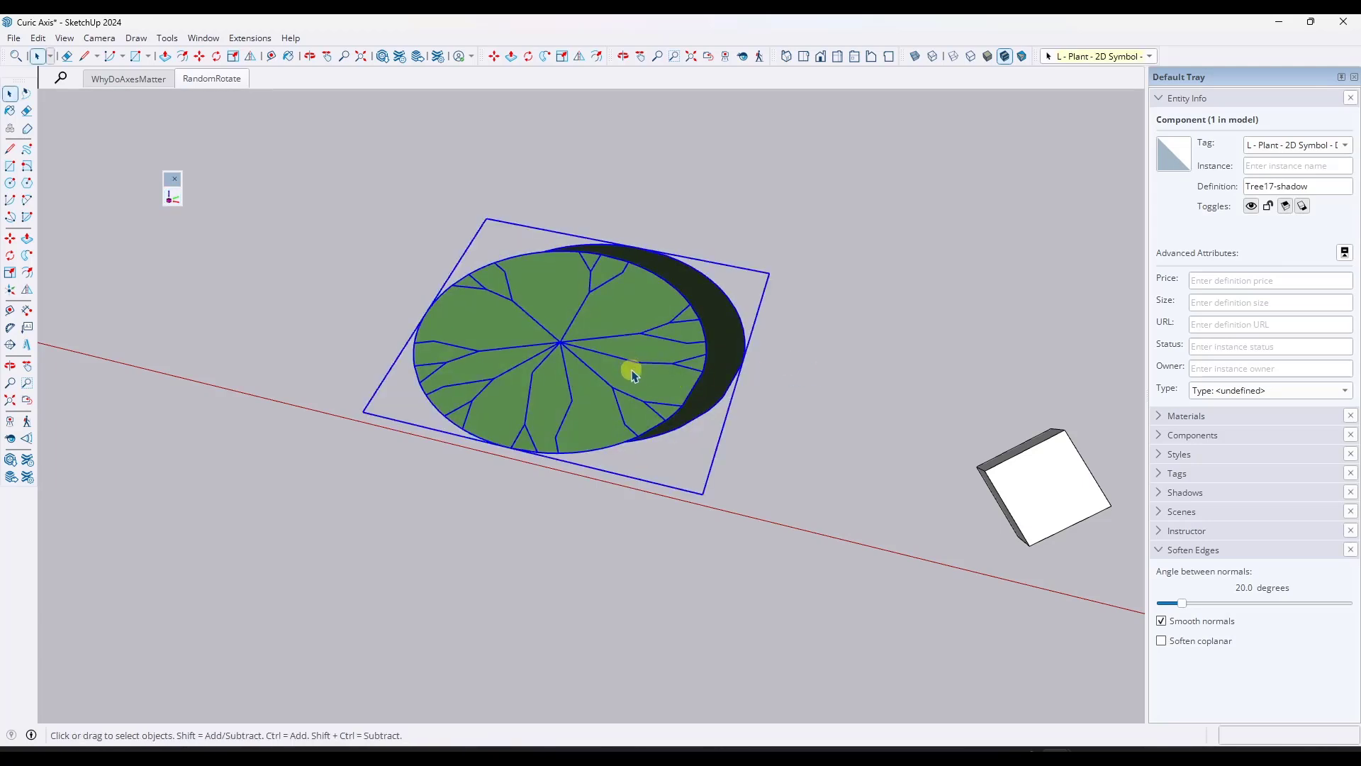
{"action": "double_click", "coordinate": [634, 371]}
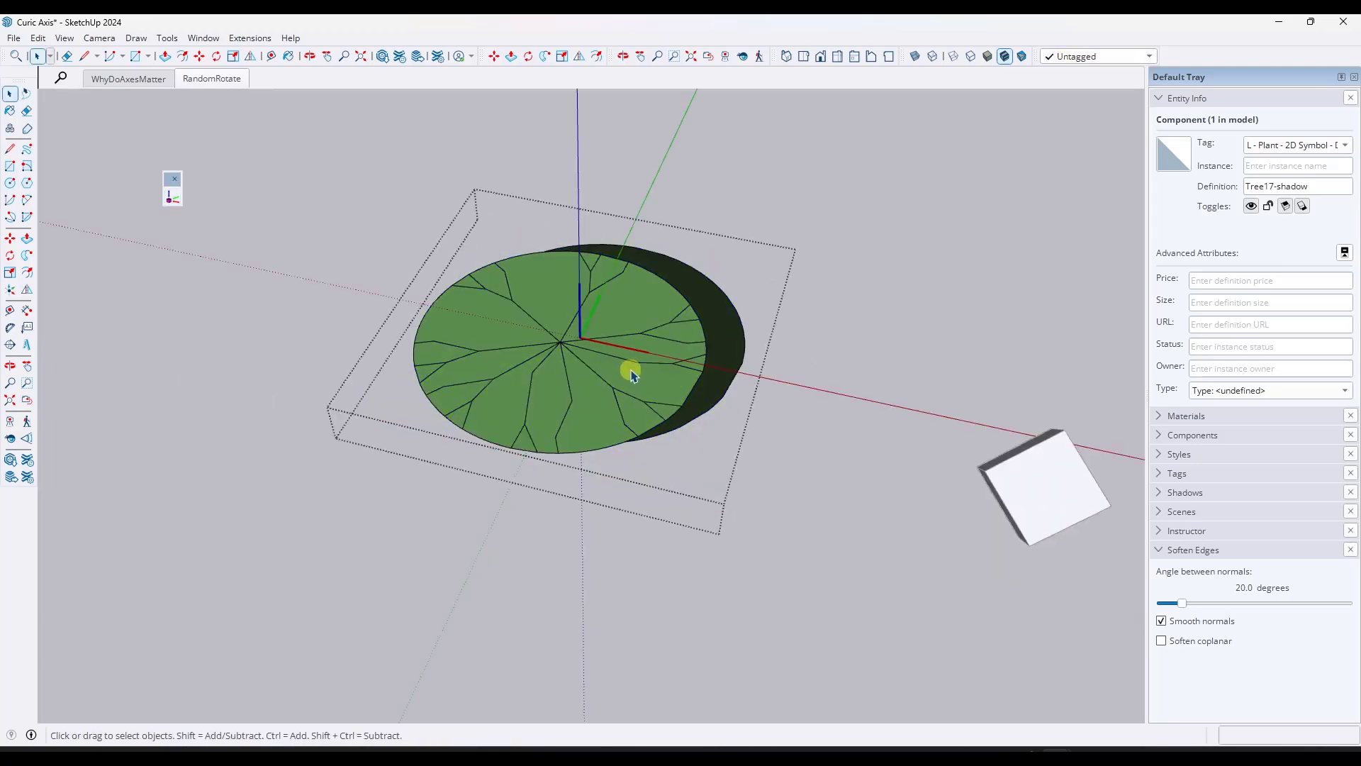
{"action": "left_click", "coordinate": [843, 366]}
{"action": "left_click", "coordinate": [572, 358]}
{"action": "left_click", "coordinate": [173, 197]}
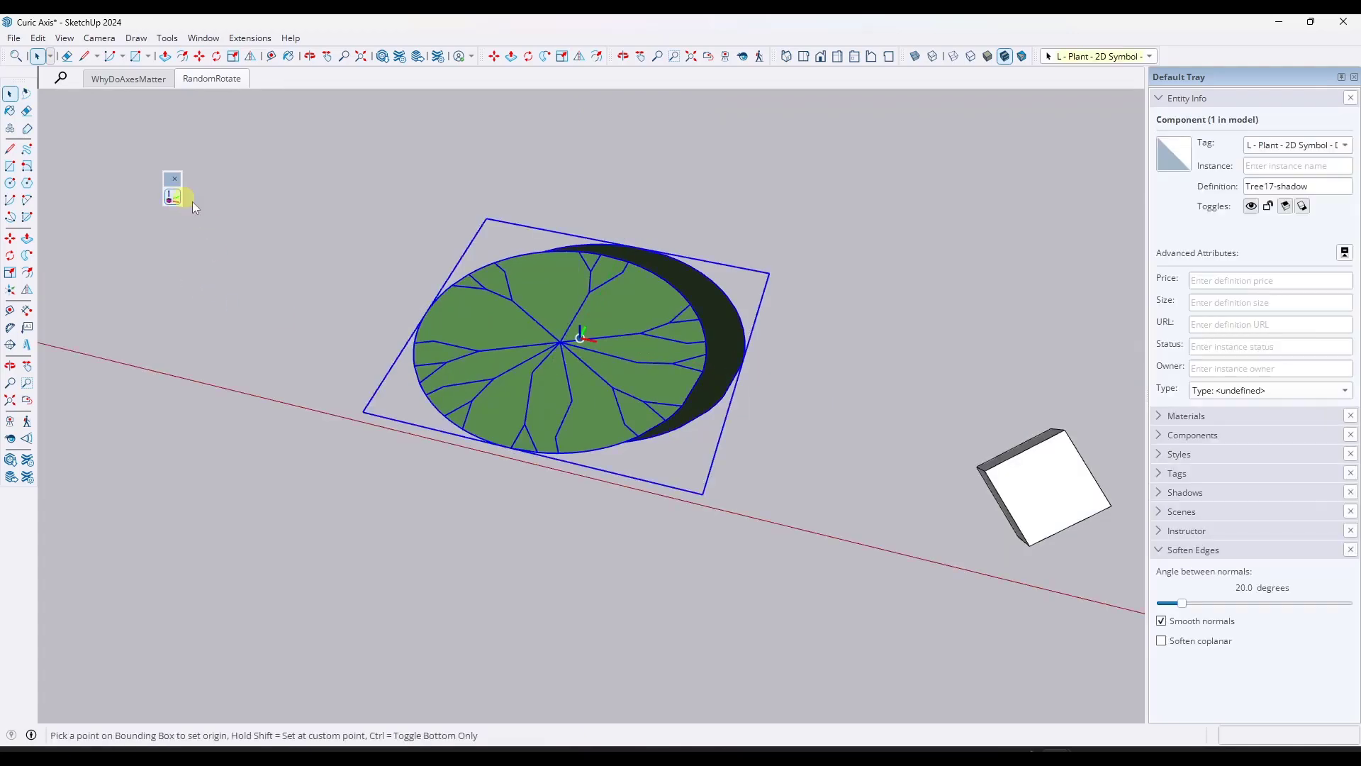
{"action": "left_click", "coordinate": [360, 411]}
{"action": "key", "text": "space"}
Check the corner origin, then return the leaf's axes to the bounding-box centre
{"action": "double_click", "coordinate": [563, 368]}
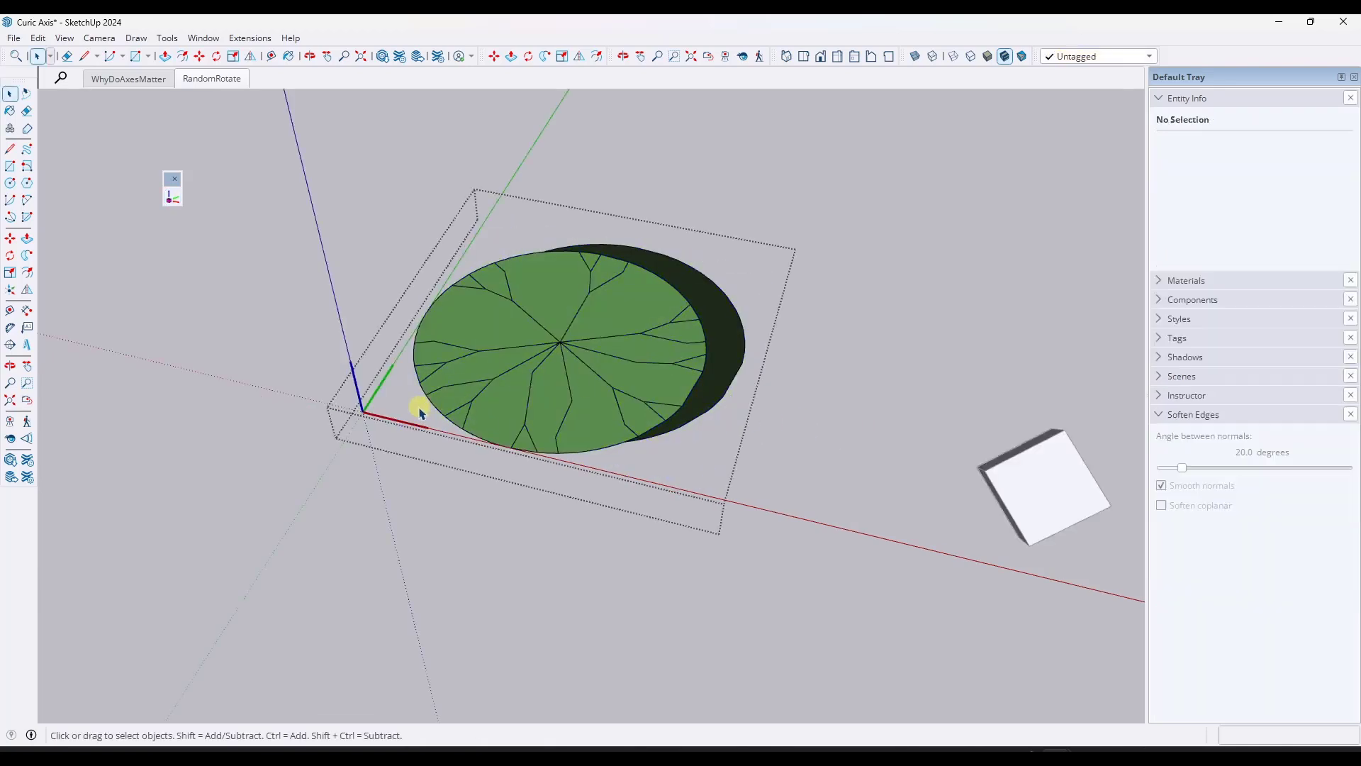
{"action": "left_click", "coordinate": [843, 414]}
{"action": "left_click", "coordinate": [674, 359]}
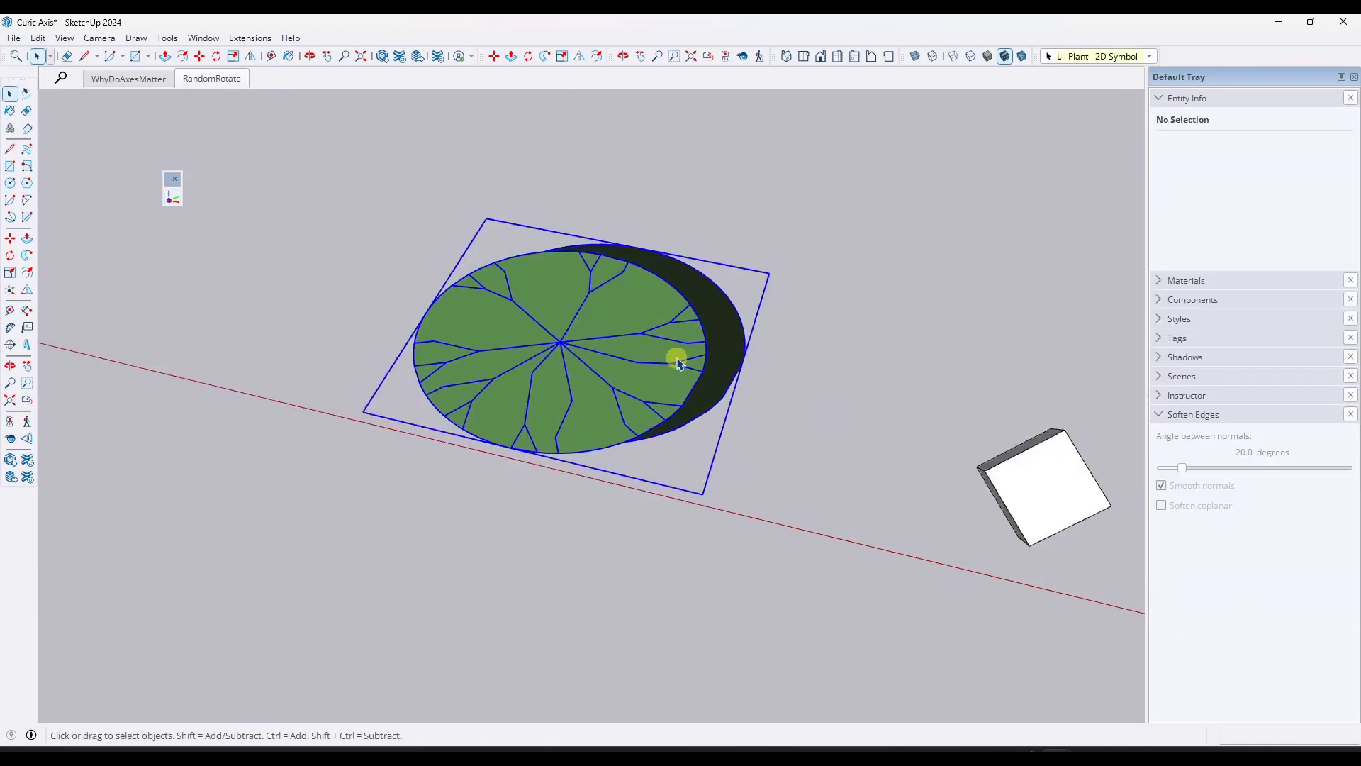
{"action": "left_click", "coordinate": [172, 196]}
{"action": "left_click", "coordinate": [580, 338]}
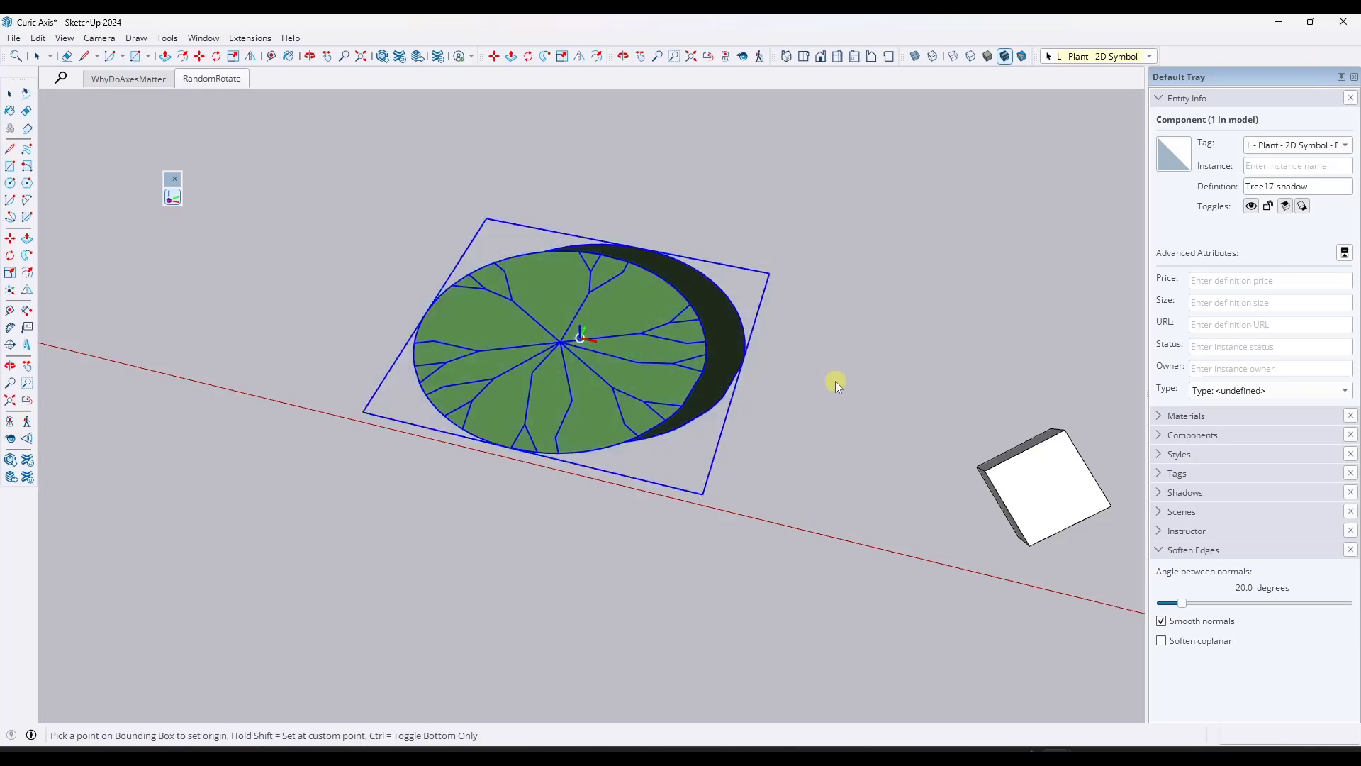
{"action": "key", "text": "space"}
Select the tilted cube group and orbit down to view its base for setting axes
{"action": "middle_click_drag", "start_coordinate": [835, 383], "coordinate": [698, 364]}
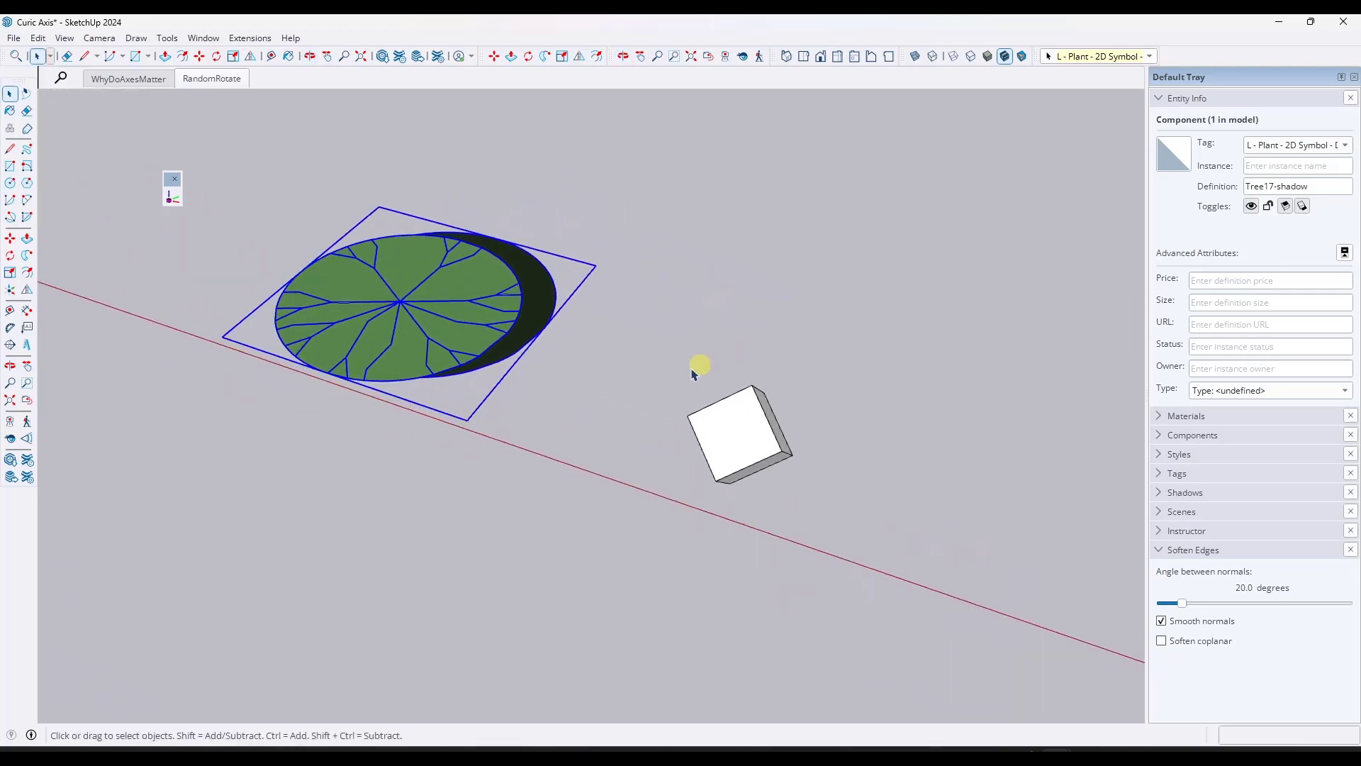
{"action": "middle_click_drag", "start_coordinate": [456, 334], "coordinate": [711, 402]}
{"action": "left_click", "coordinate": [785, 444]}
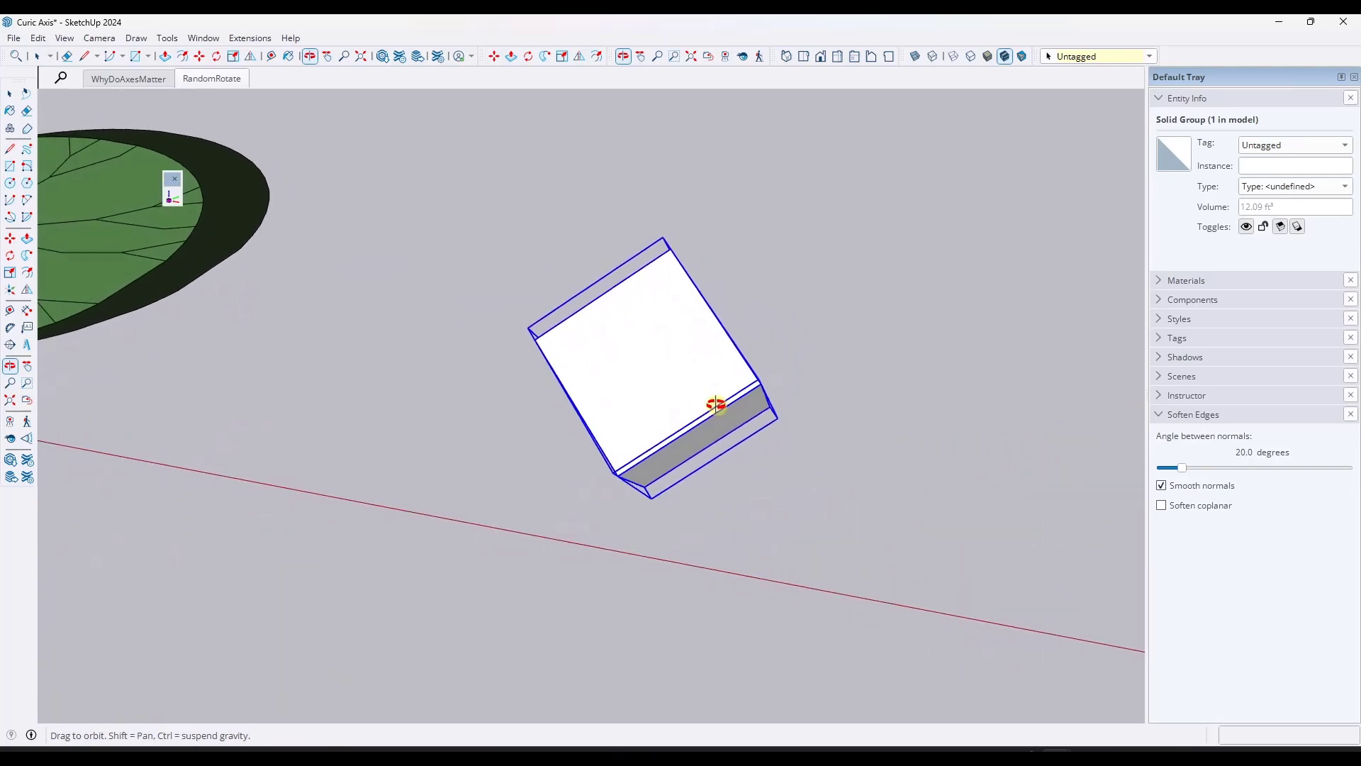
{"action": "left_click", "coordinate": [172, 197]}
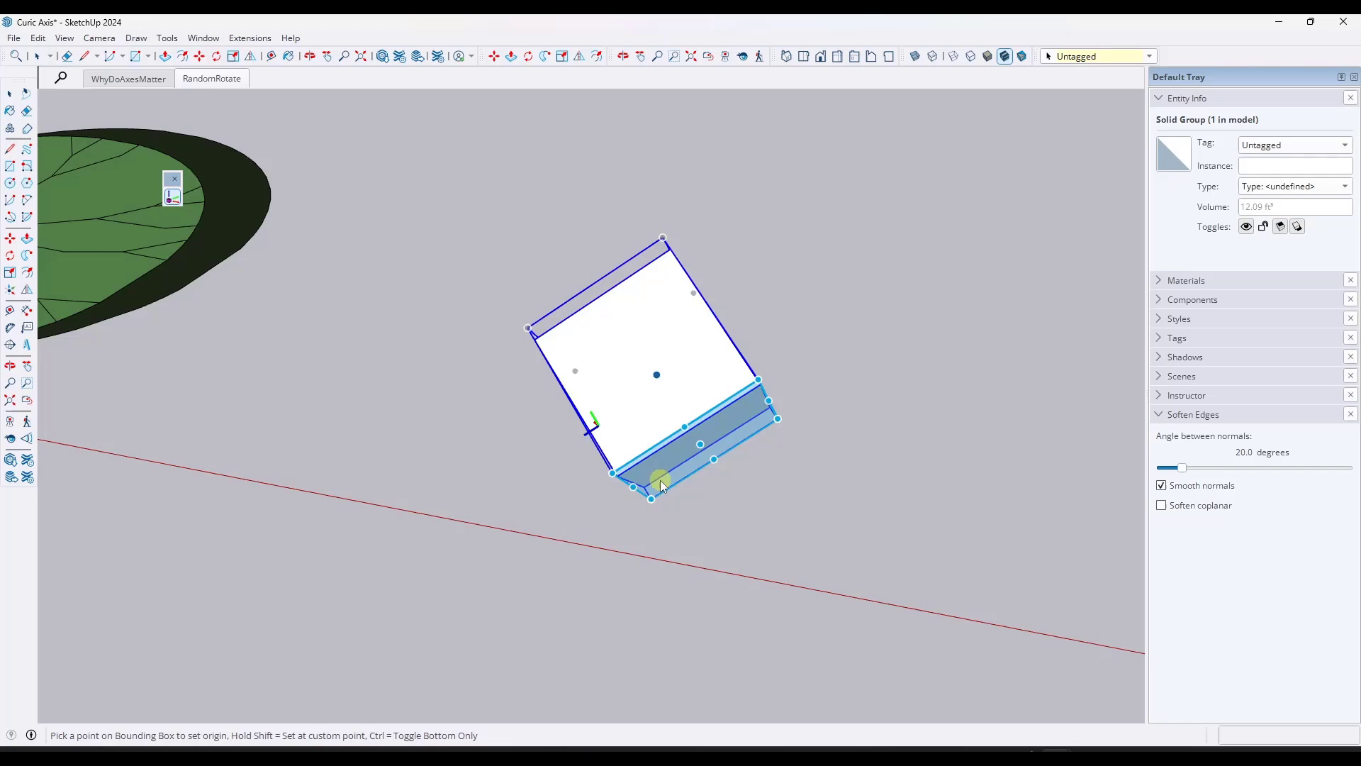
{"action": "middle_click_drag", "start_coordinate": [645, 491], "coordinate": [657, 460]}
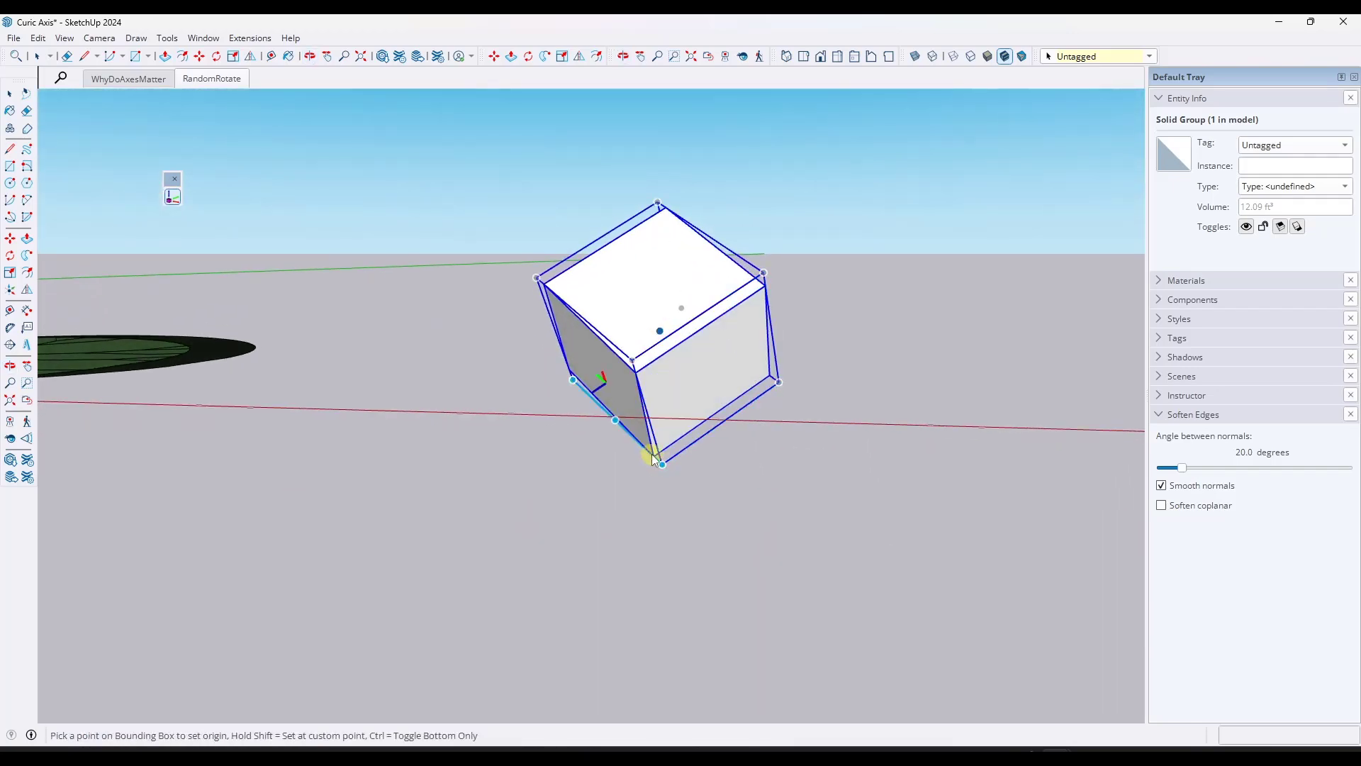
{"action": "scroll", "coordinate": [657, 457], "scroll_direction": "up", "scroll_amount": 5}
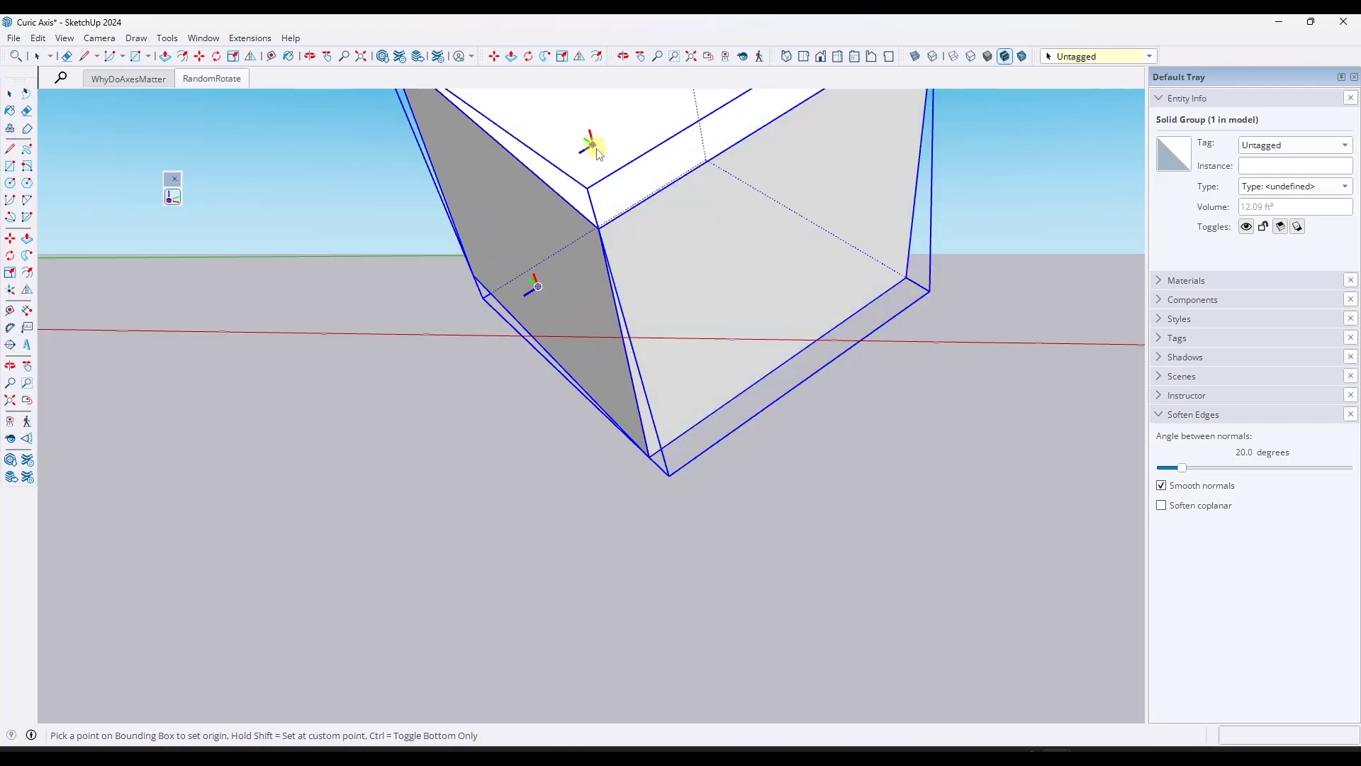
{"action": "scroll", "coordinate": [712, 489], "scroll_direction": "down", "scroll_amount": 3}
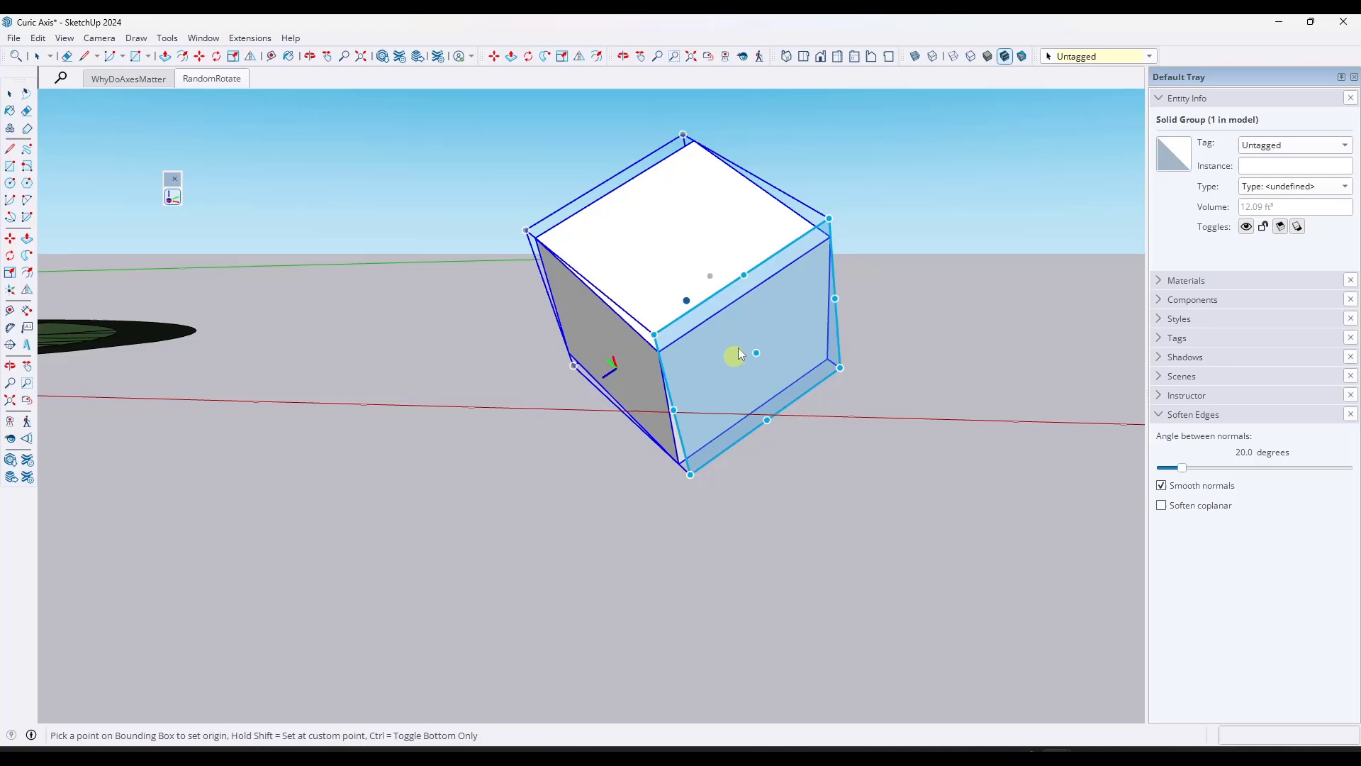
{"action": "middle_click_drag", "start_coordinate": [738, 347], "coordinate": [781, 416]}
{"action": "scroll", "coordinate": [702, 394], "scroll_direction": "up", "scroll_amount": 2}
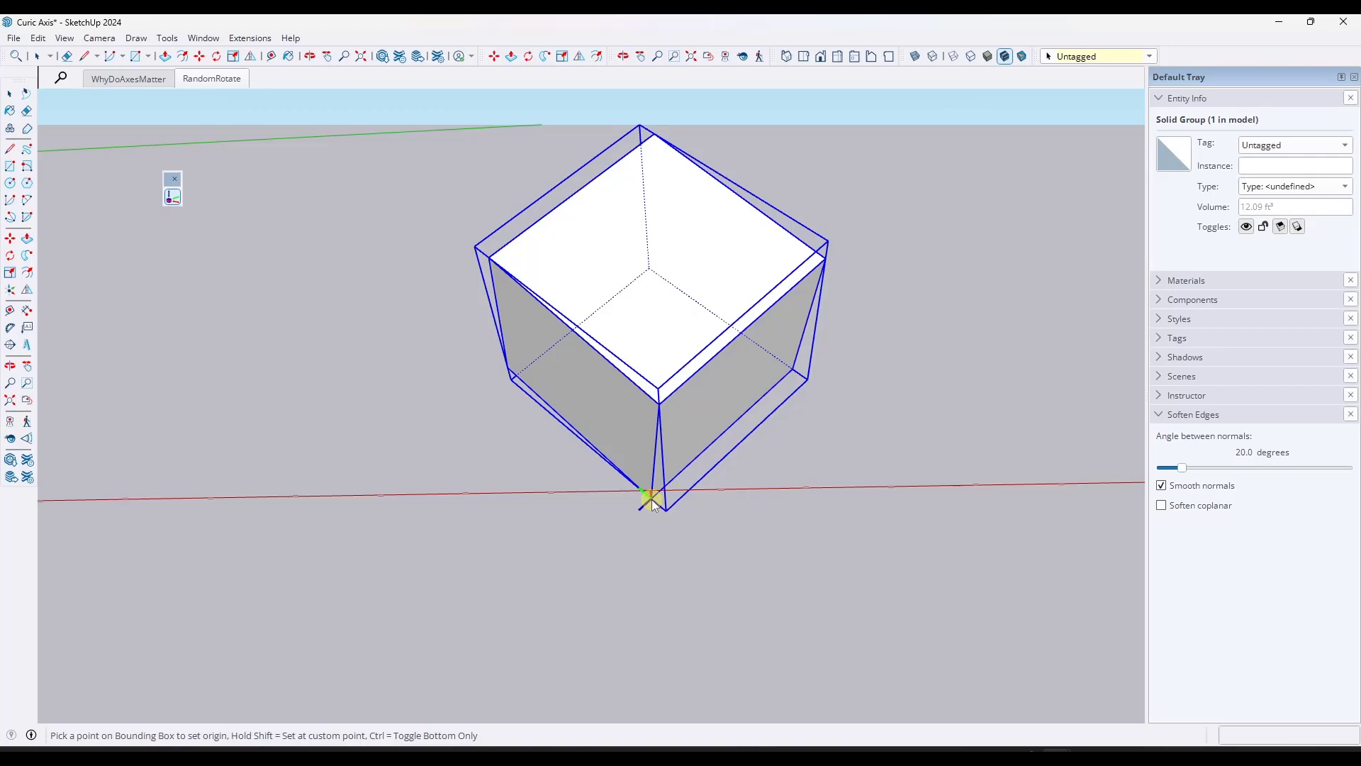
{"action": "key", "text": "space"}
Set the cube group's axes origin at the bottom corner of its bounding box
{"action": "left_click", "coordinate": [697, 447]}
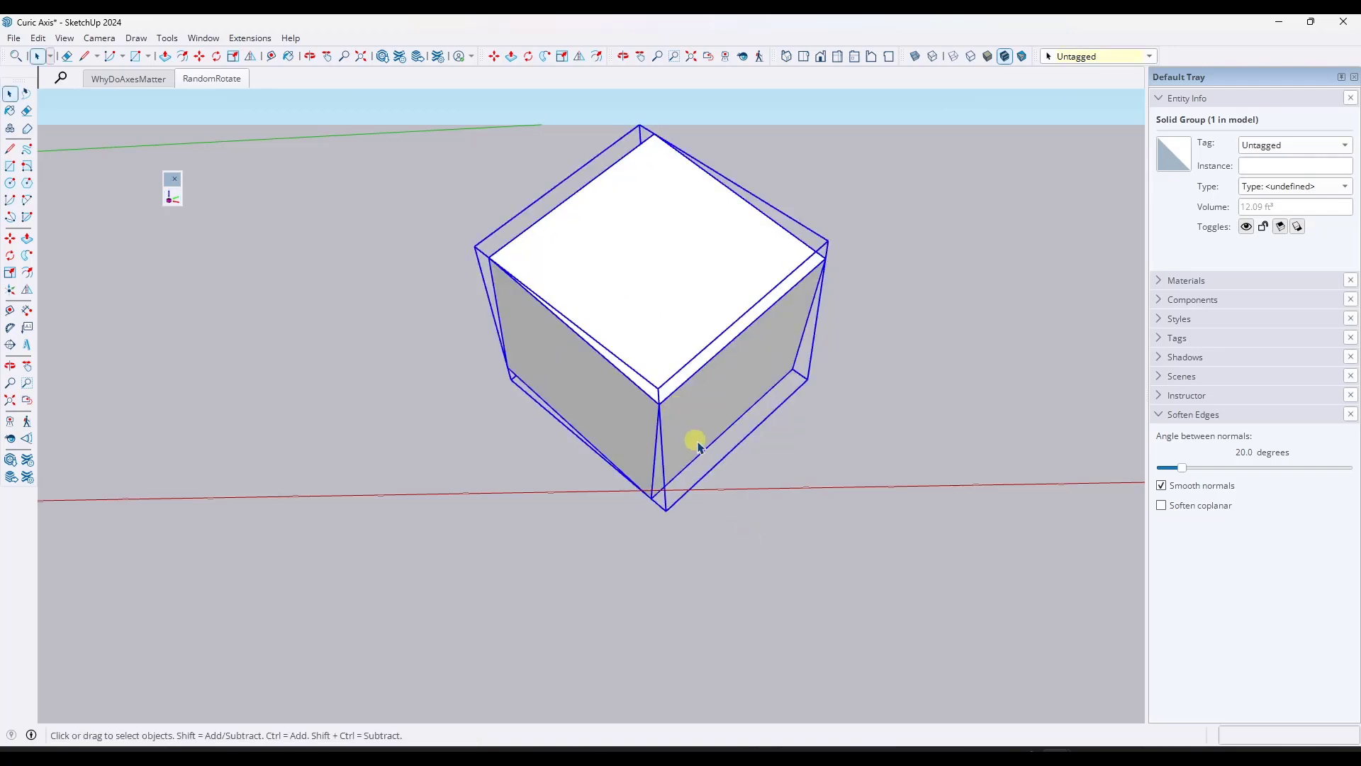
{"action": "left_click", "coordinate": [173, 195]}
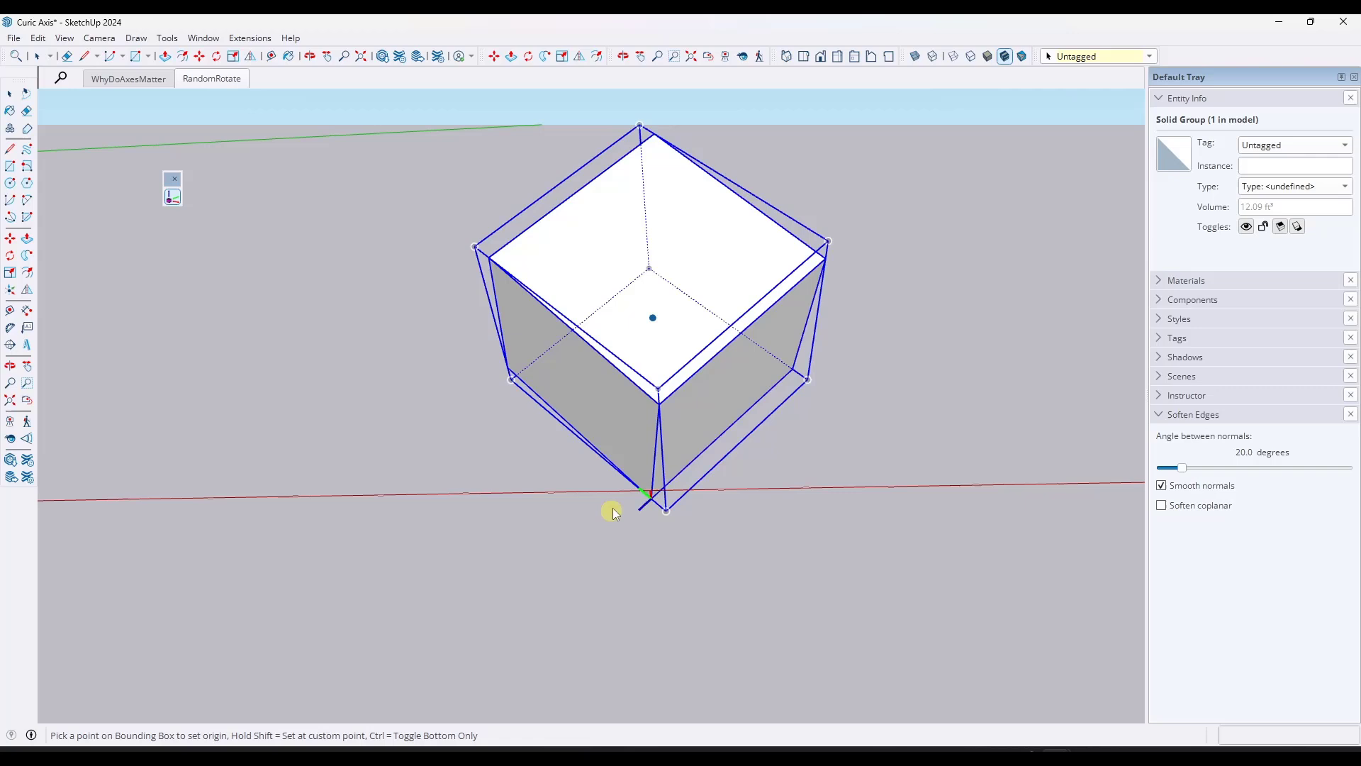
{"action": "left_click", "coordinate": [577, 431]}
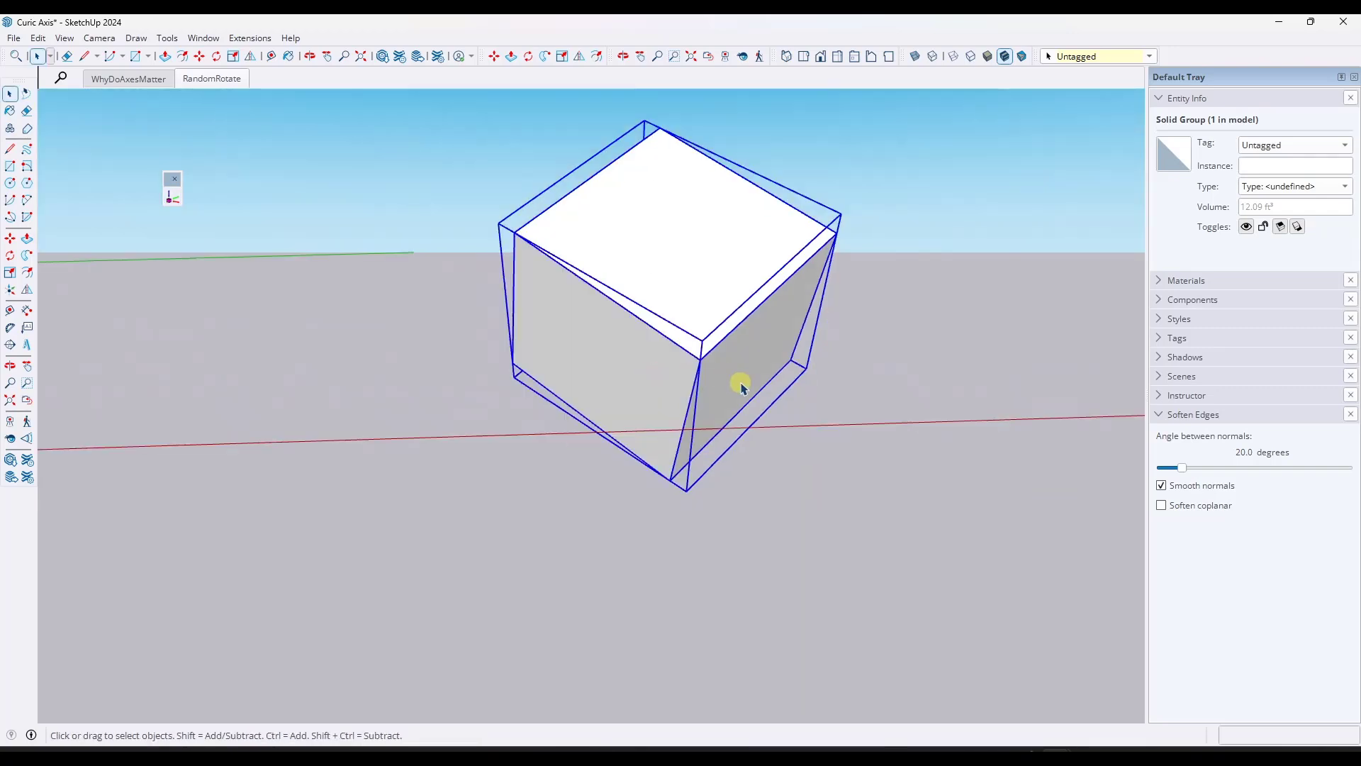
{"action": "left_click", "coordinate": [591, 423]}
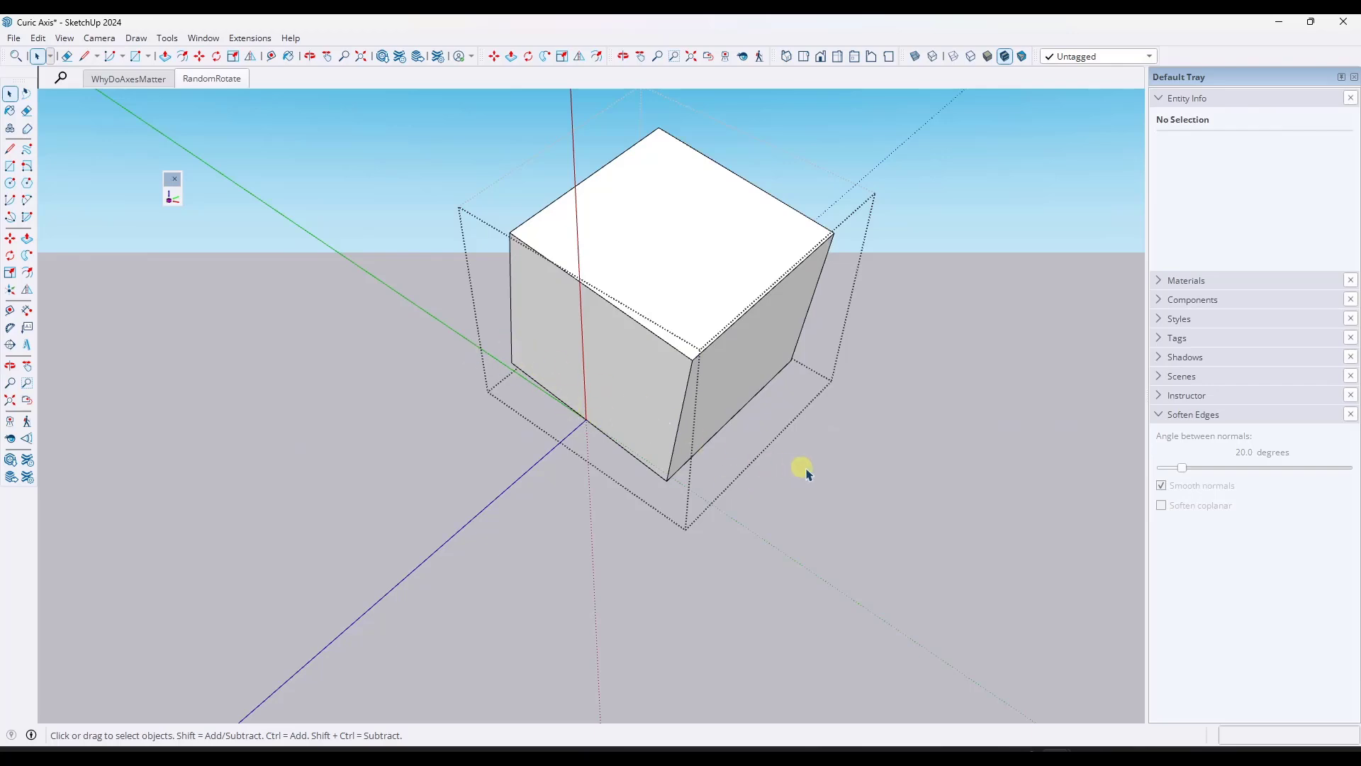
Align the cube's axes to its bottom edge, with the origin at that edge's midpoint
{"action": "key", "text": "ctrl+z"}
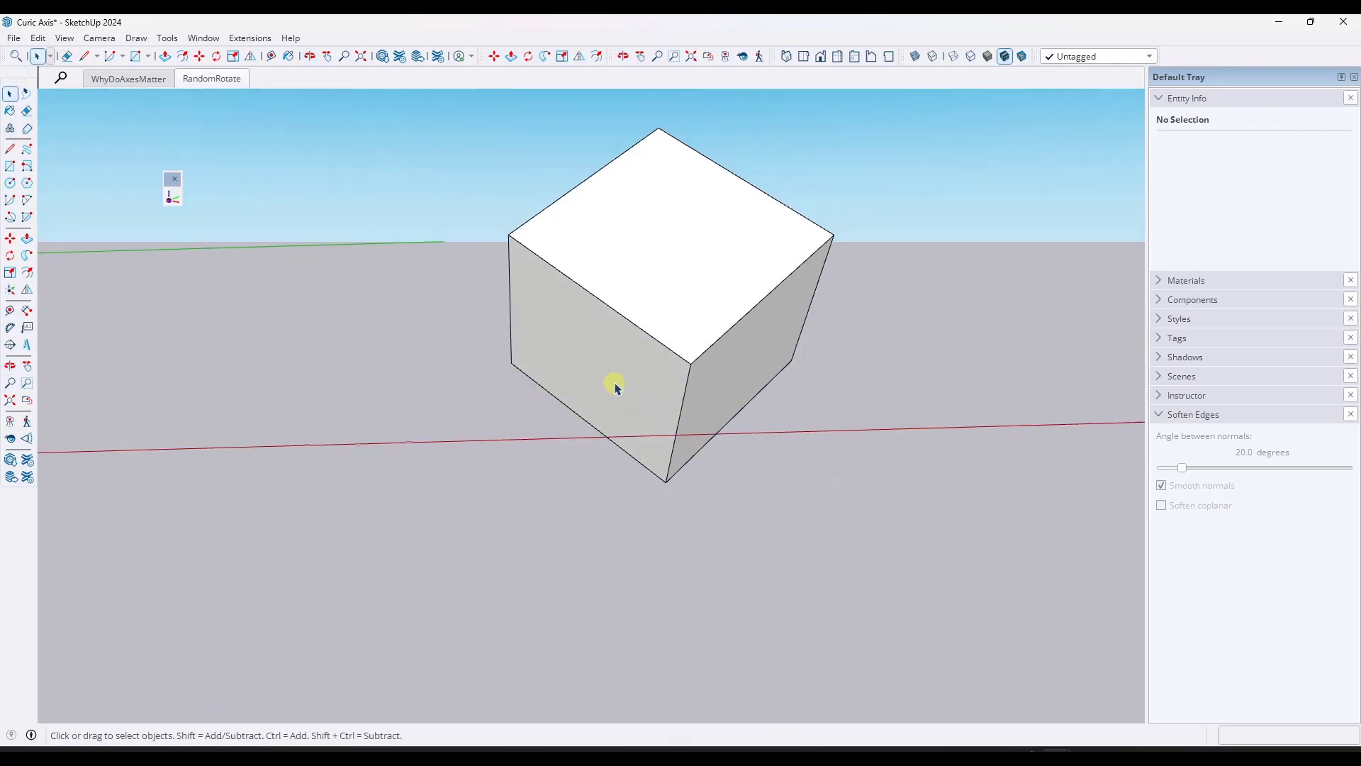
{"action": "left_click", "coordinate": [173, 197]}
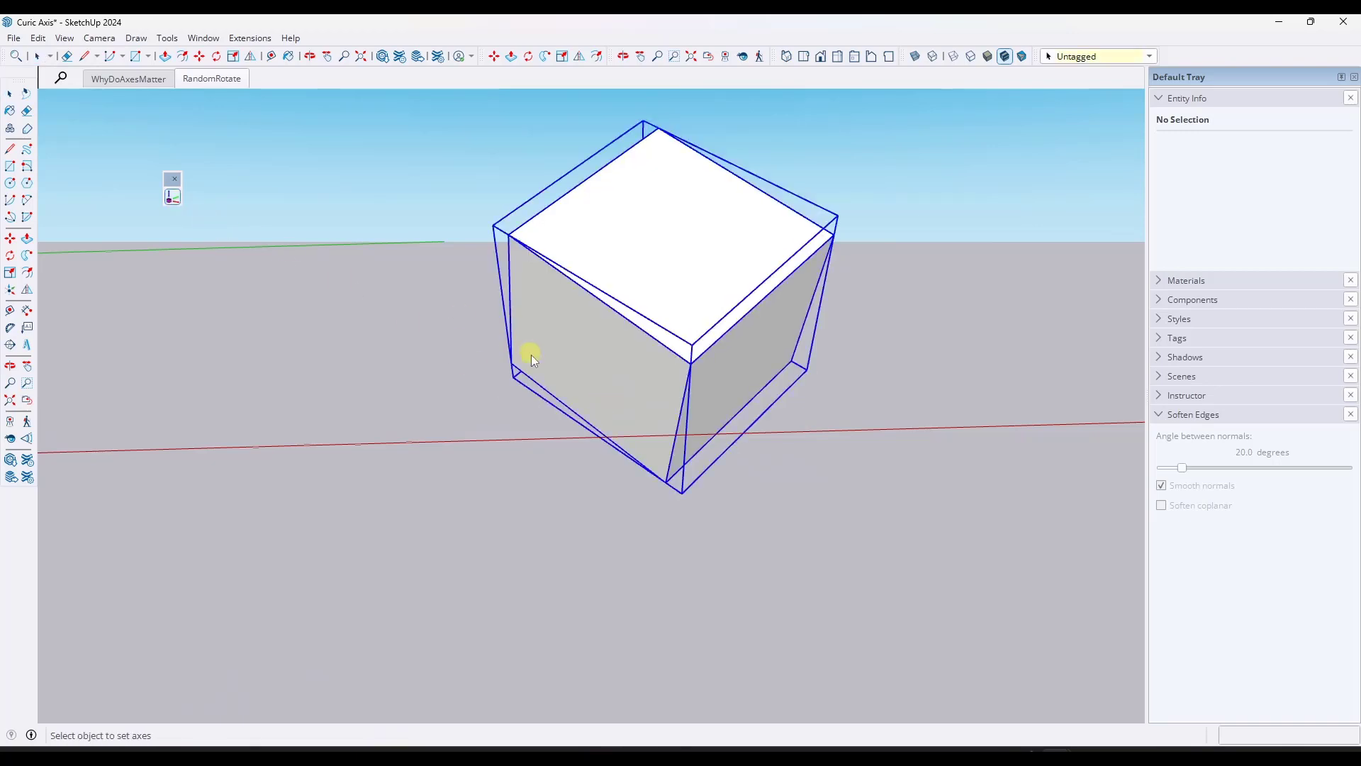
{"action": "left_click", "coordinate": [583, 376]}
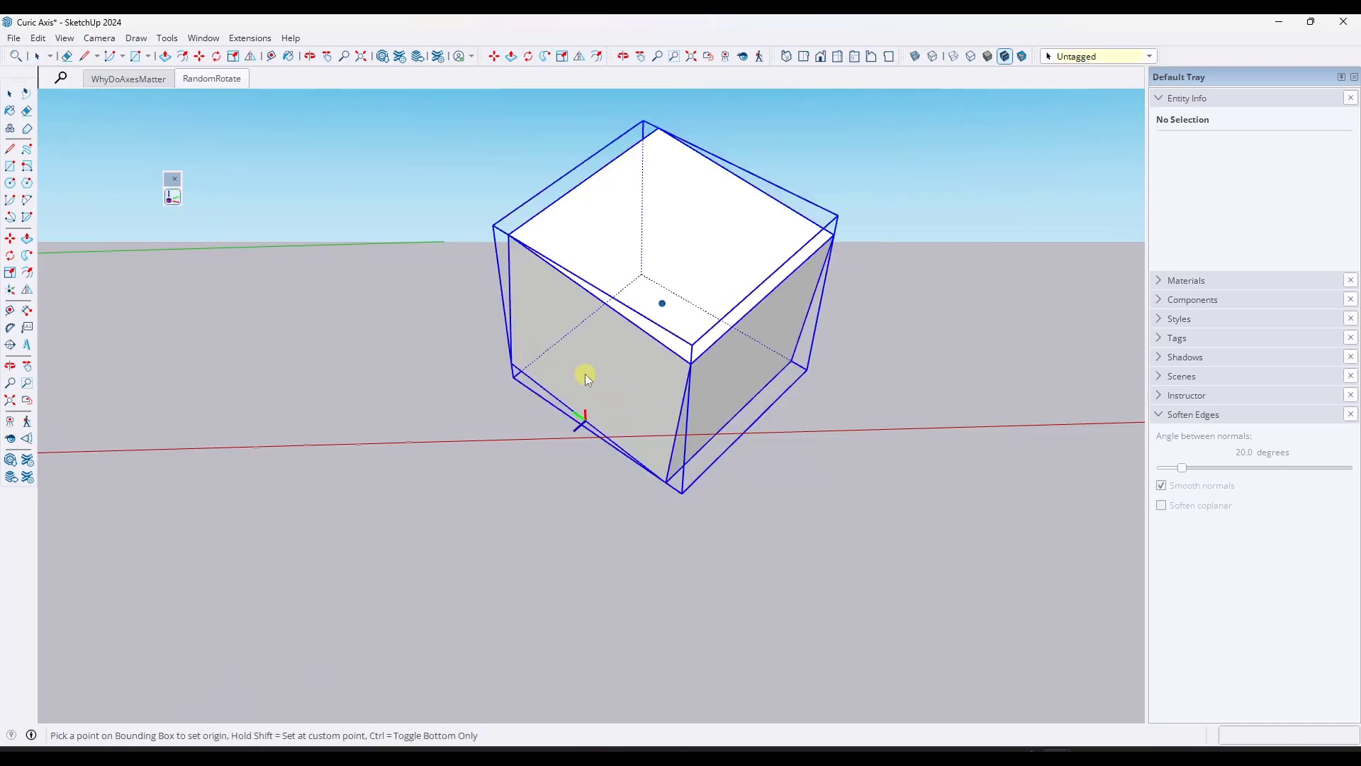
{"action": "left_click", "coordinate": [586, 419]}
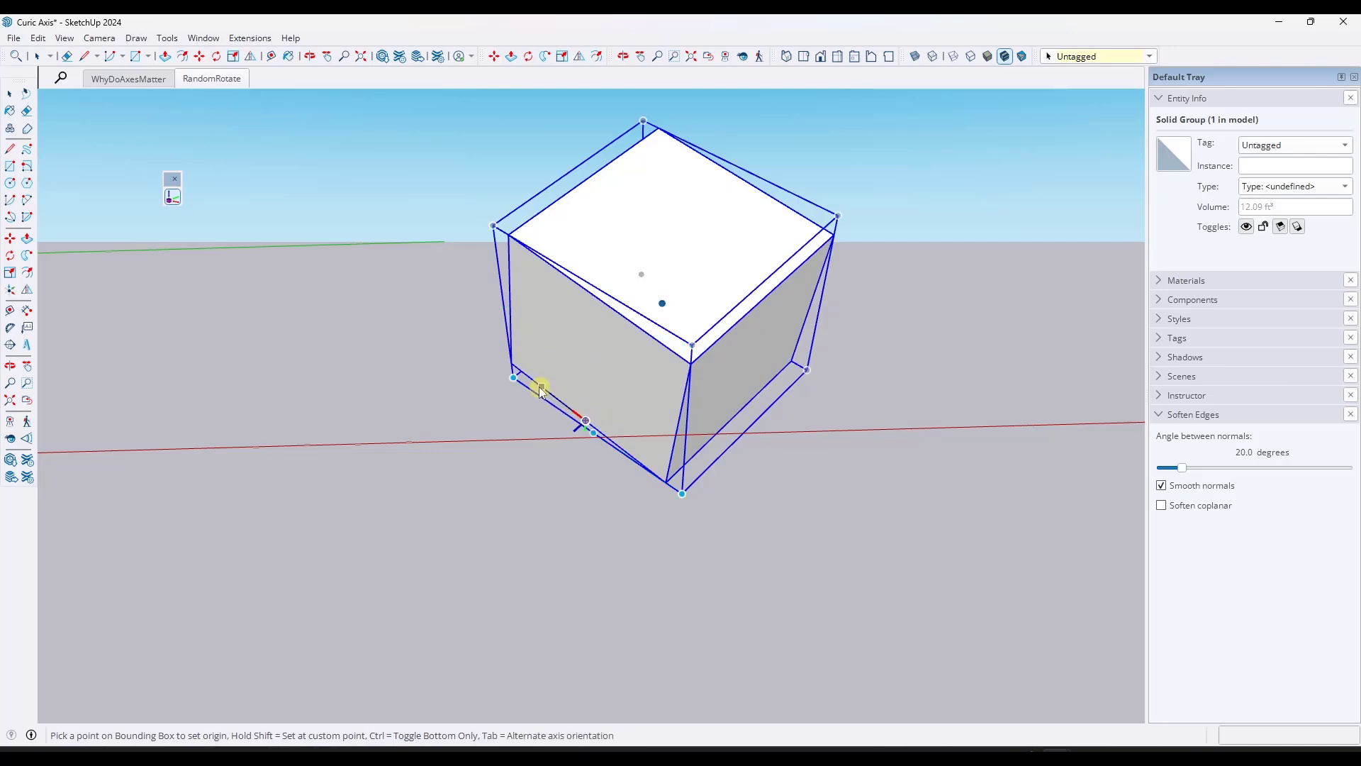
{"action": "left_click", "coordinate": [673, 478]}
{"action": "left_click", "coordinate": [512, 368]}
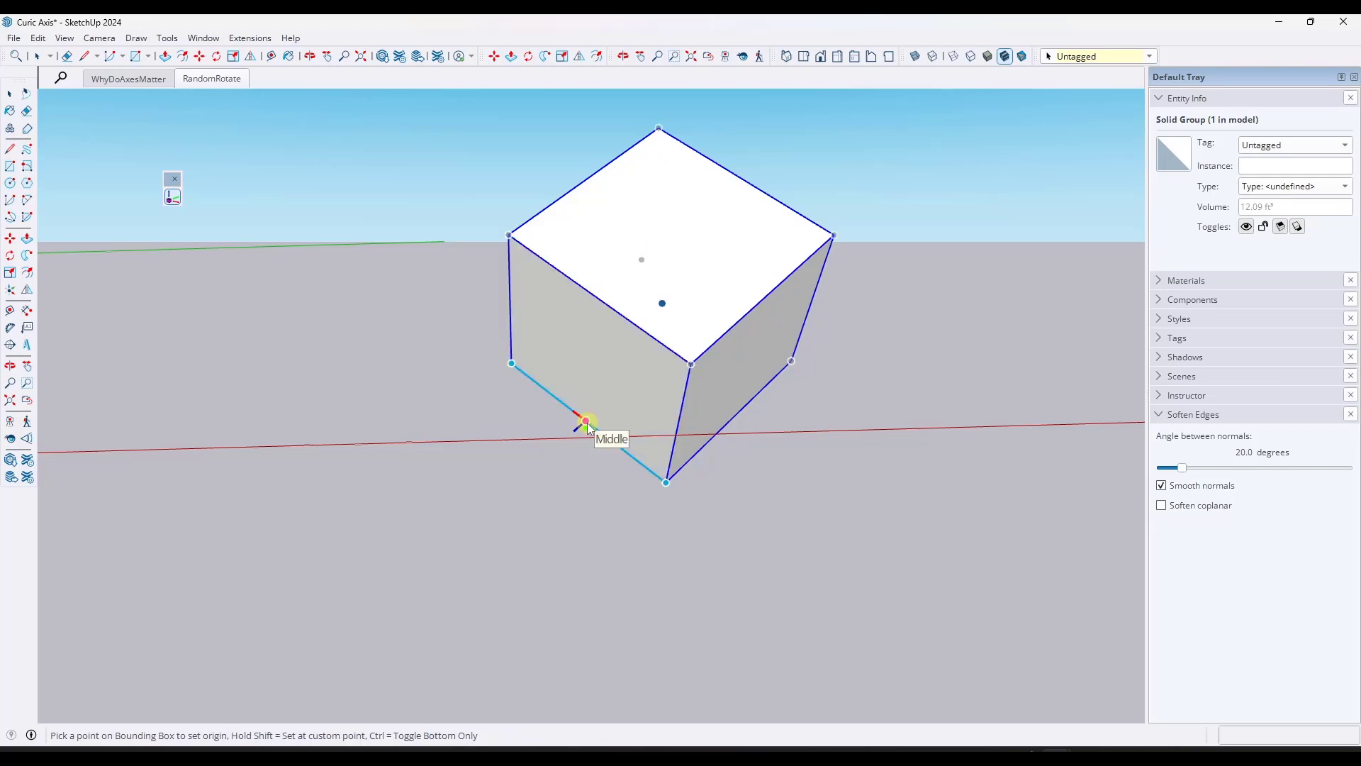
{"action": "left_click", "coordinate": [735, 418]}
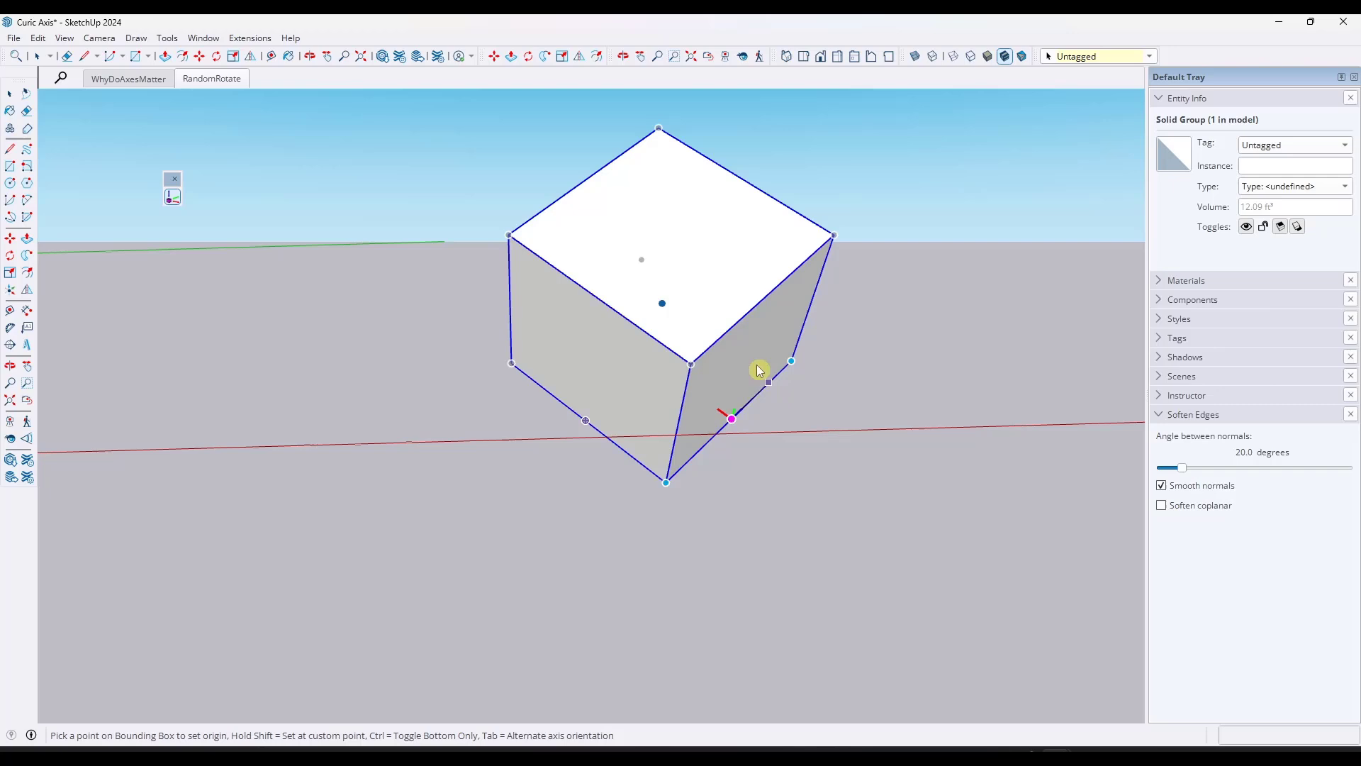
{"action": "key", "text": "Tab"}
{"action": "key", "text": "Tab"}
{"action": "left_click", "coordinate": [763, 299]}
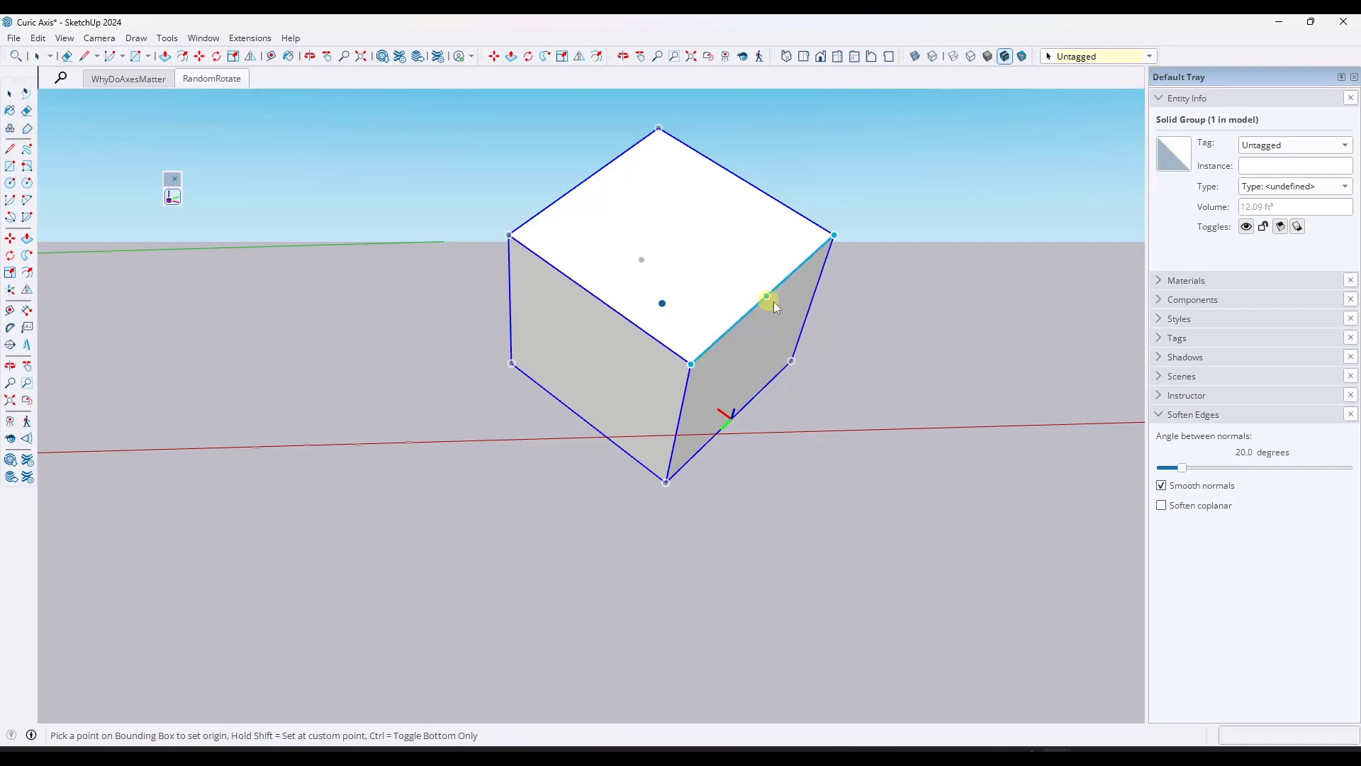
Open the cube group and check its scale grips to verify the new axes
{"action": "double_click", "coordinate": [707, 343]}
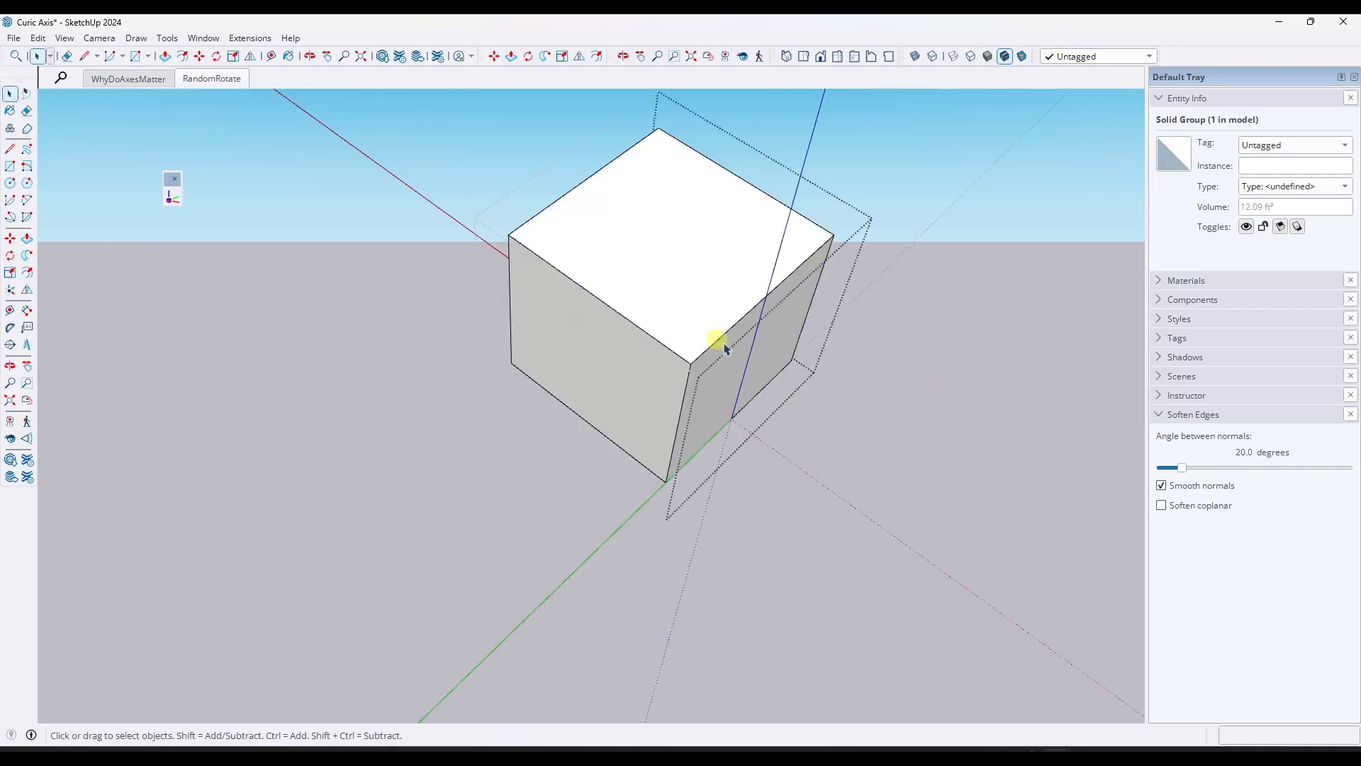
{"action": "left_click", "coordinate": [865, 441]}
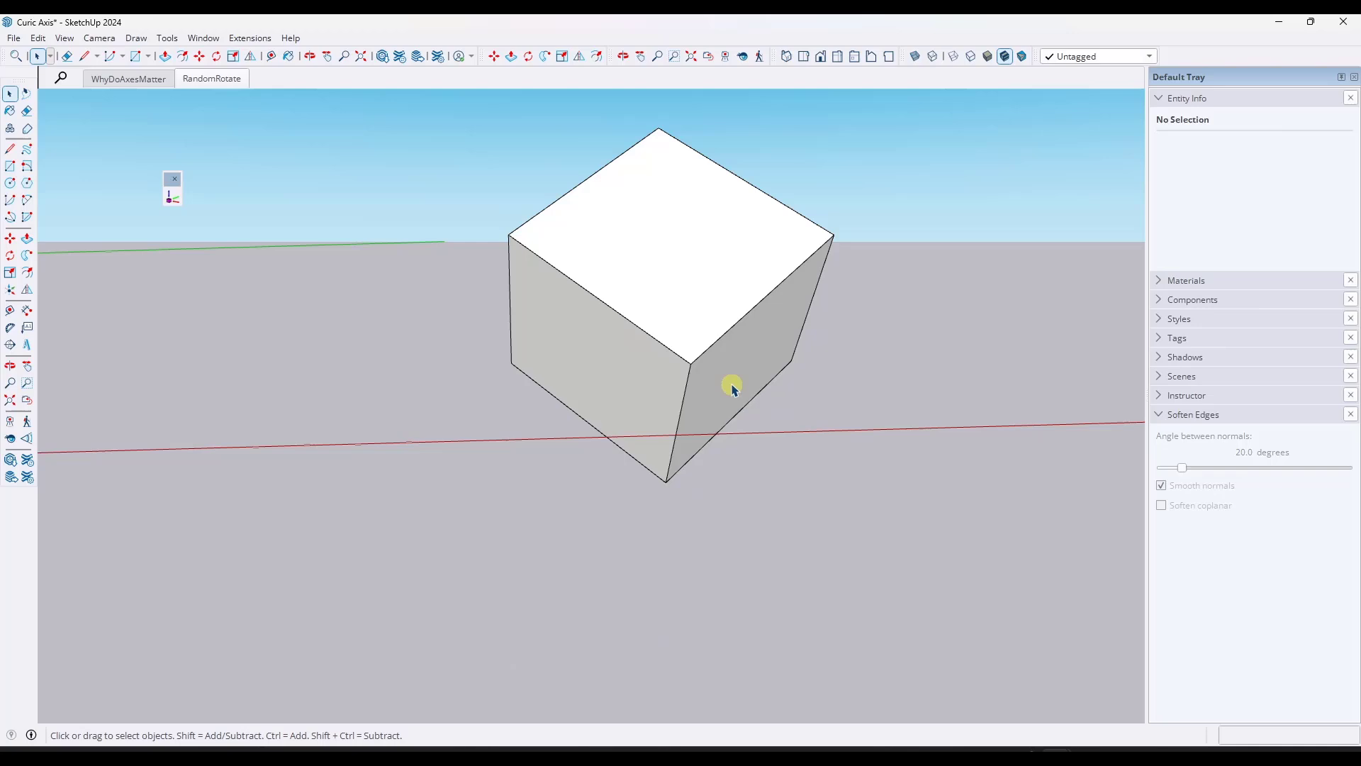
{"action": "key", "text": "s"}
{"action": "left_click", "coordinate": [726, 376]}
{"action": "key", "text": "space"}
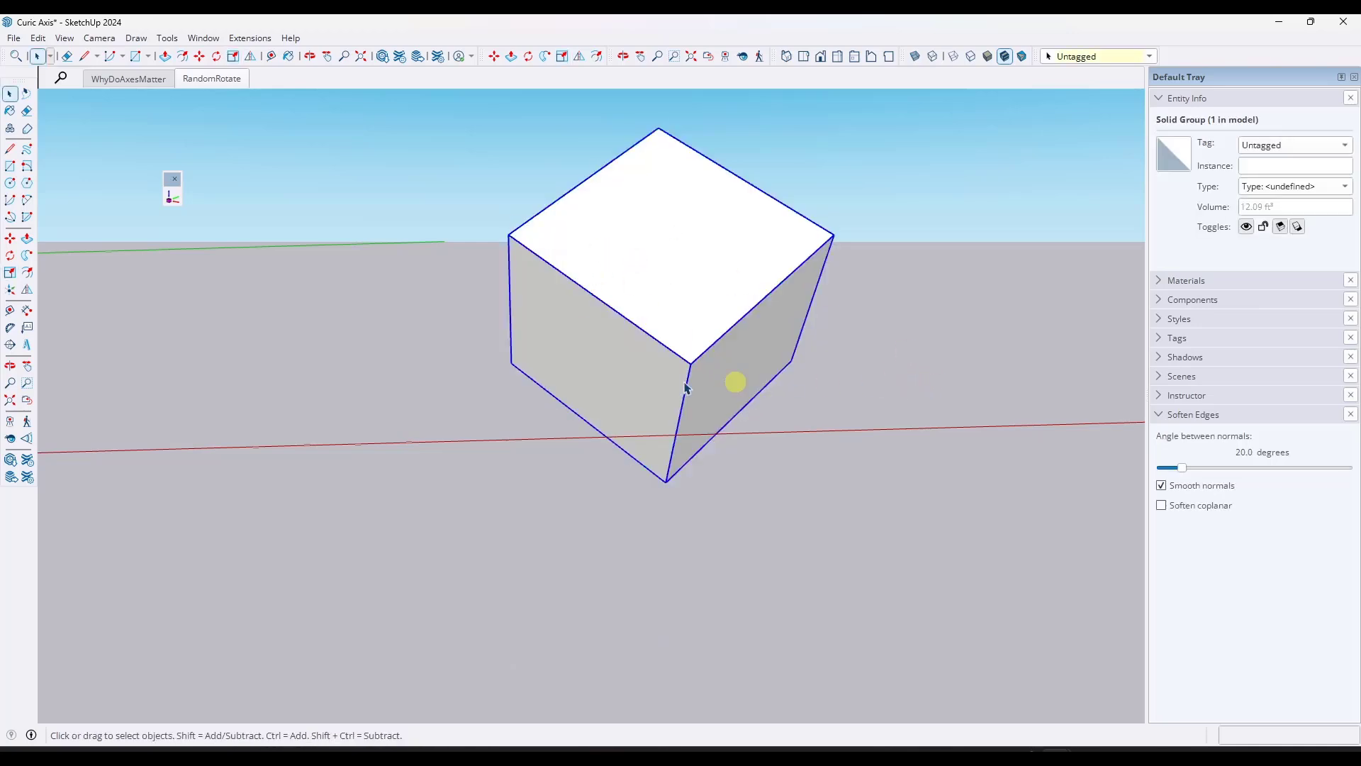
{"action": "scroll", "coordinate": [501, 314], "scroll_direction": "down", "scroll_amount": 4}
{"action": "scroll", "coordinate": [557, 320], "scroll_direction": "up", "scroll_amount": 2}
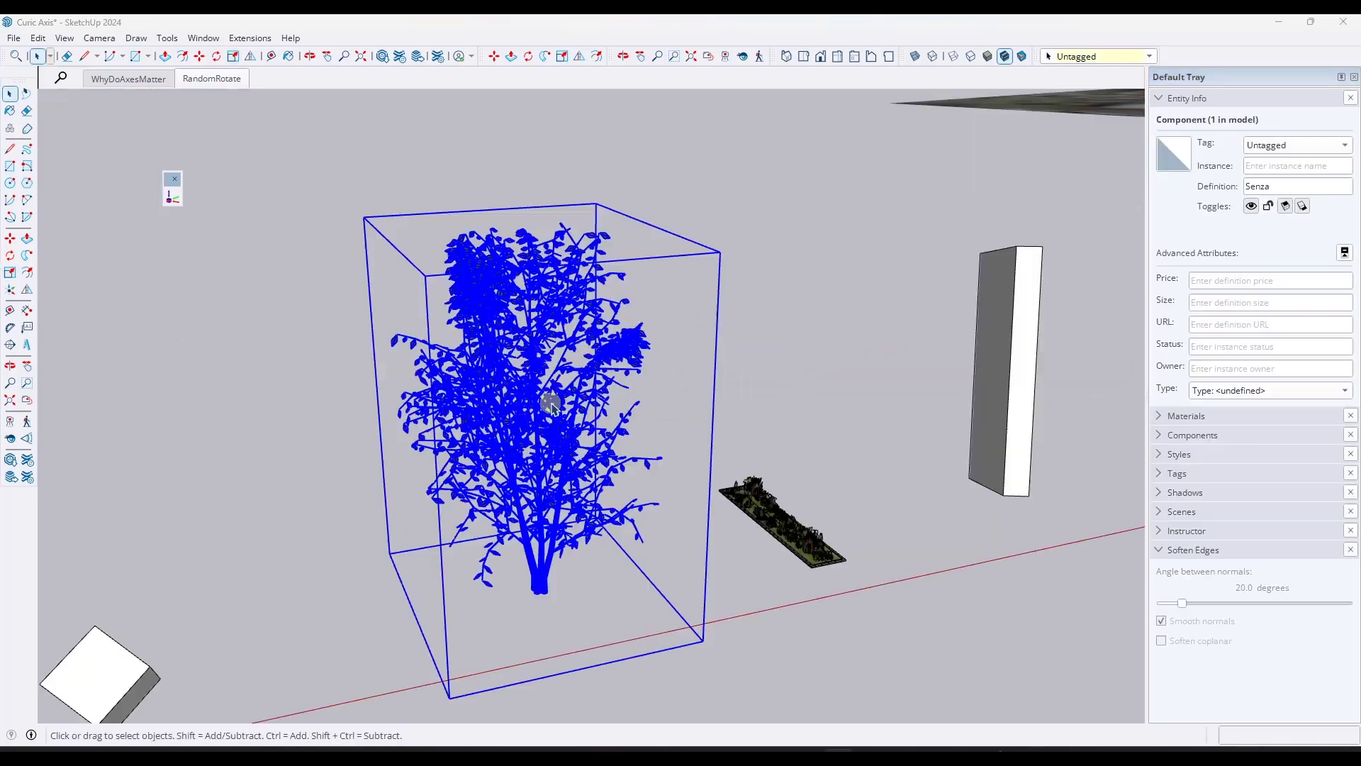
{"action": "scroll", "coordinate": [560, 361], "scroll_direction": "up", "scroll_amount": 4}
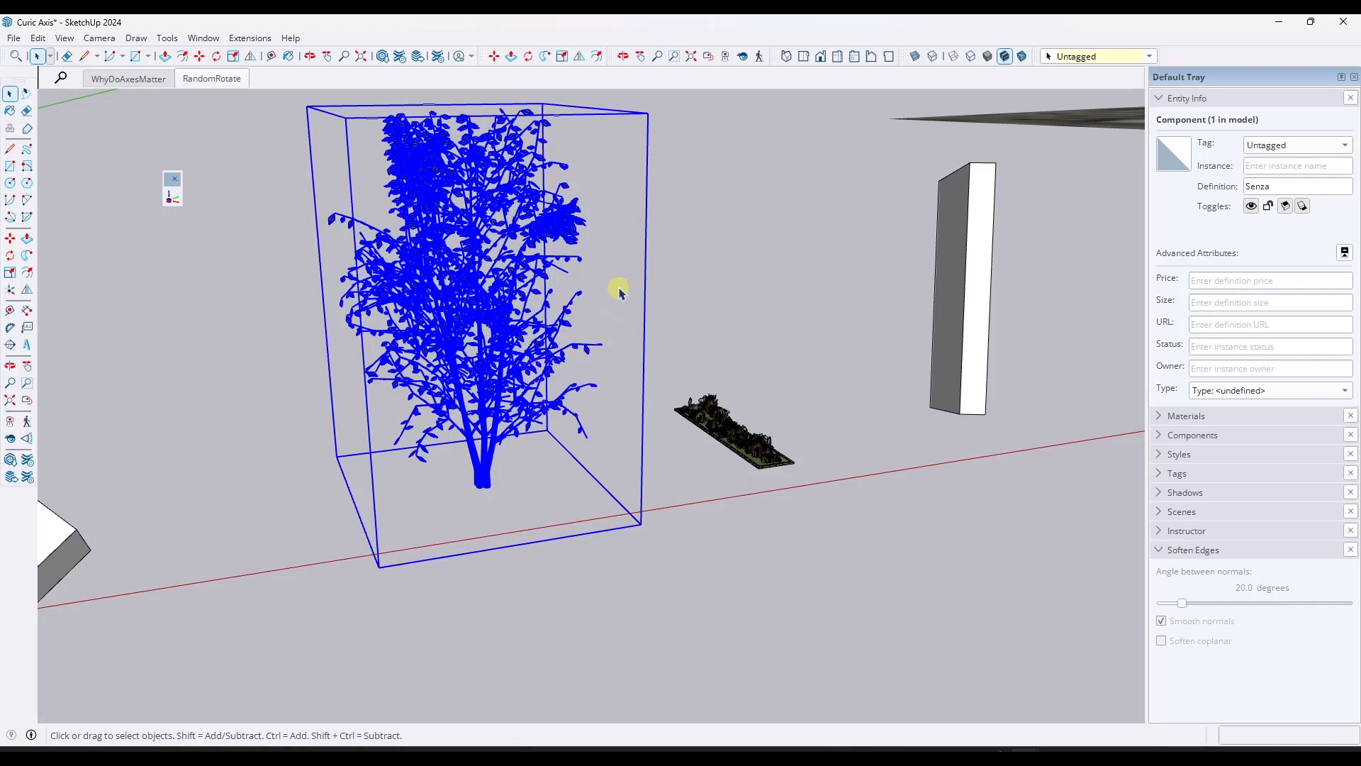
Orbit down and open the tree component to view its current axes
{"action": "left_click", "coordinate": [656, 286]}
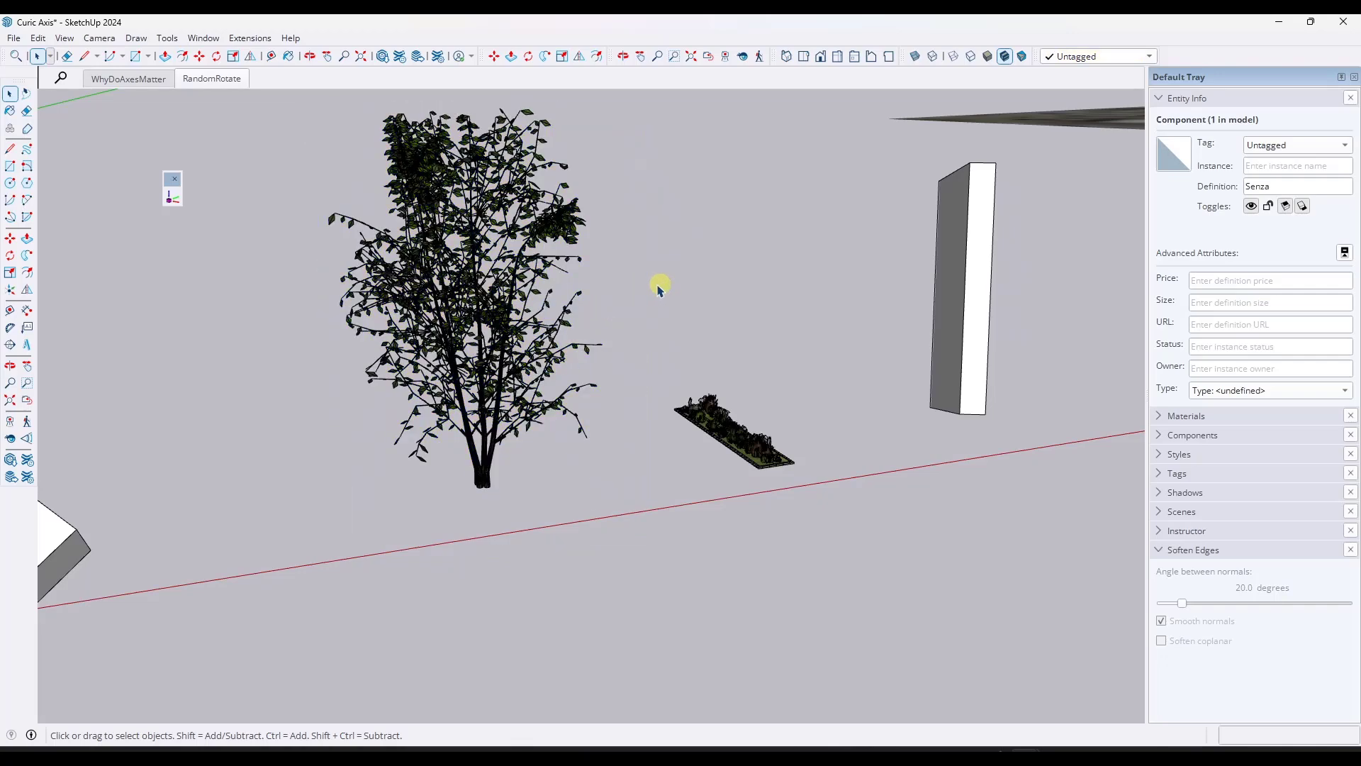
{"action": "middle_click_drag", "start_coordinate": [456, 283], "coordinate": [476, 317]}
{"action": "double_click", "coordinate": [476, 317]}
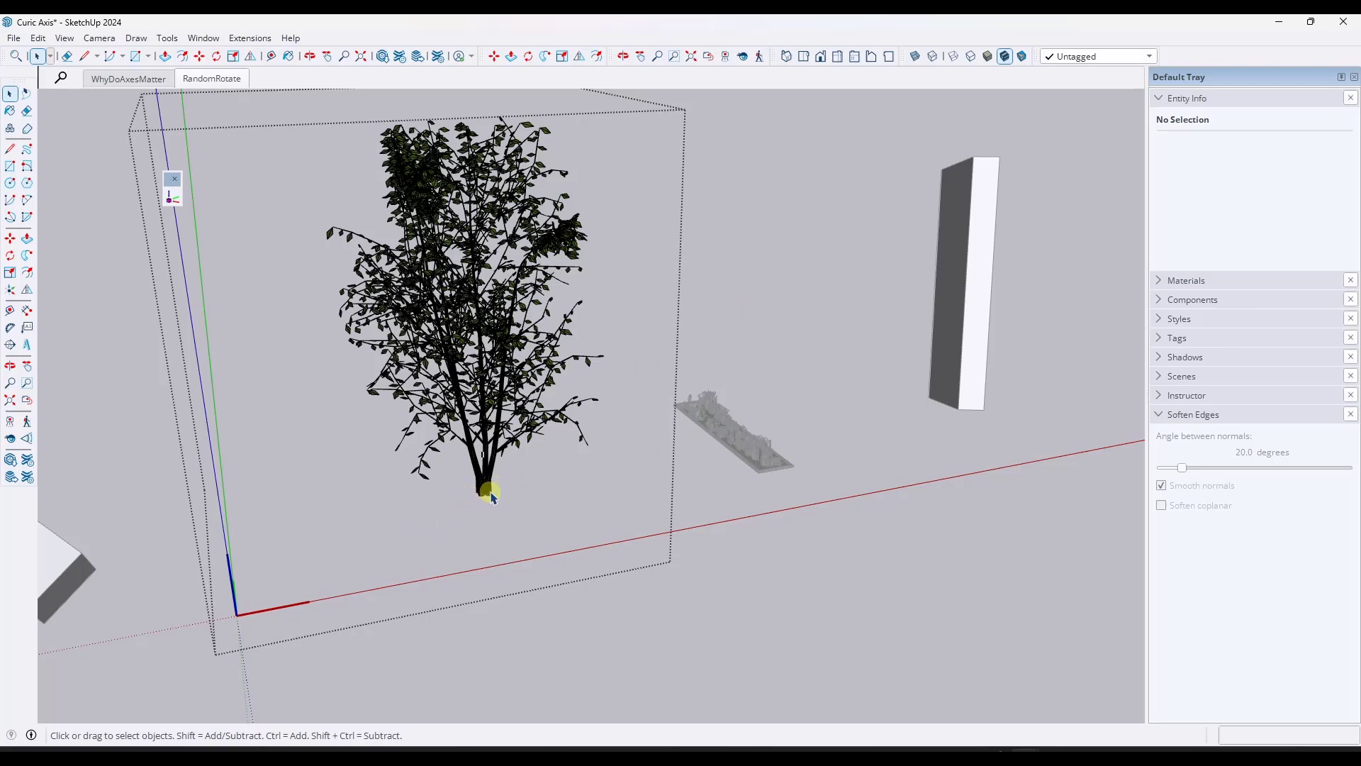
{"action": "scroll", "coordinate": [491, 495], "scroll_direction": "down", "scroll_amount": 3}
{"action": "scroll", "coordinate": [491, 494], "scroll_direction": "up", "scroll_amount": 3}
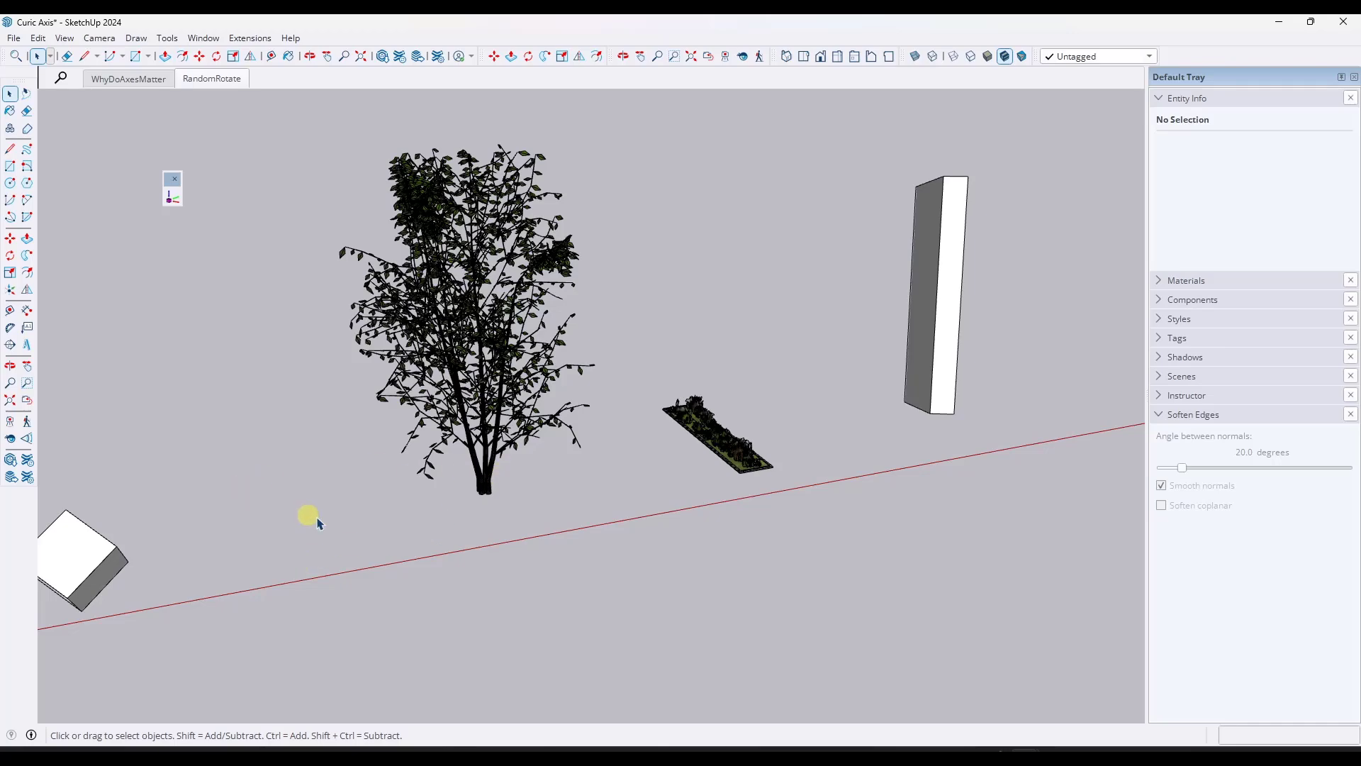
Reset the tree's axes origin to the trunk base on the bounding-box bottom, then verify it
{"action": "left_click", "coordinate": [439, 348]}
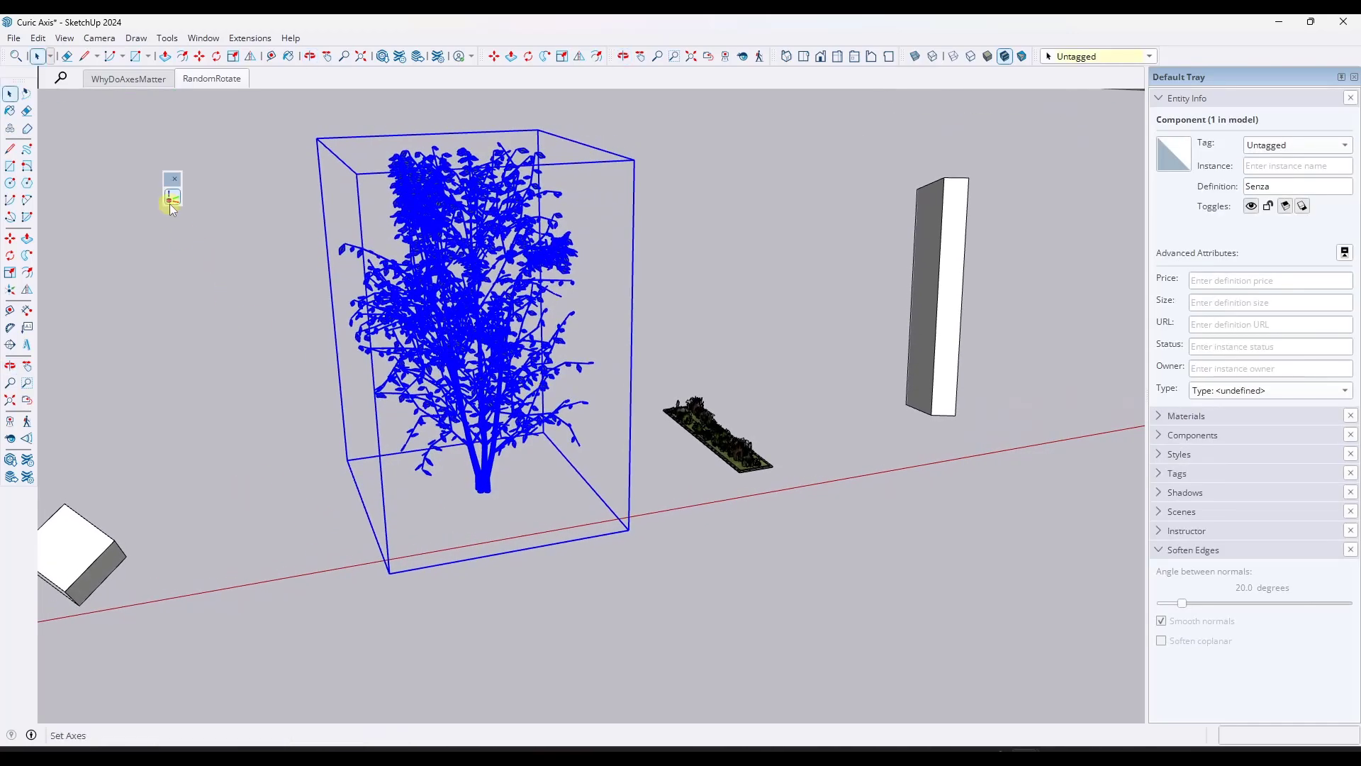
{"action": "left_click", "coordinate": [172, 201]}
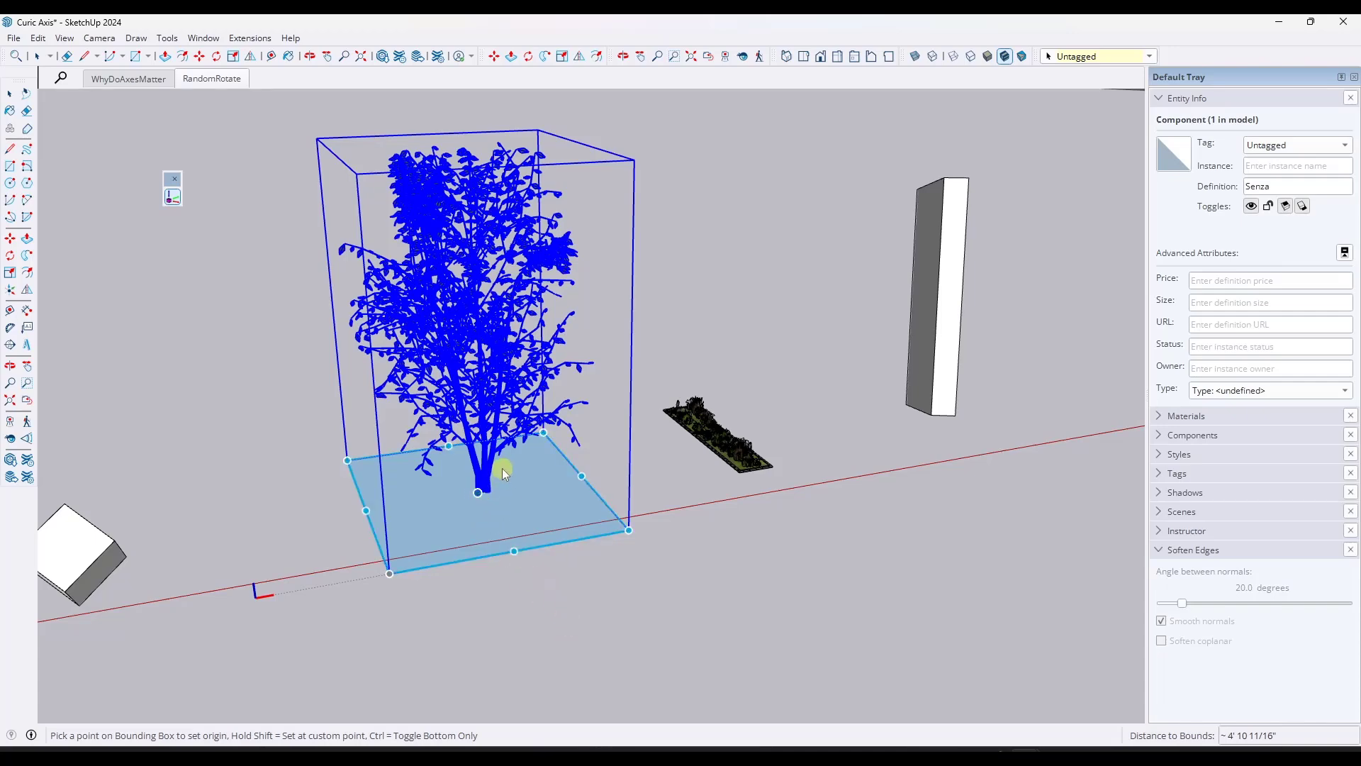
{"action": "scroll", "coordinate": [485, 497], "scroll_direction": "up", "scroll_amount": 3}
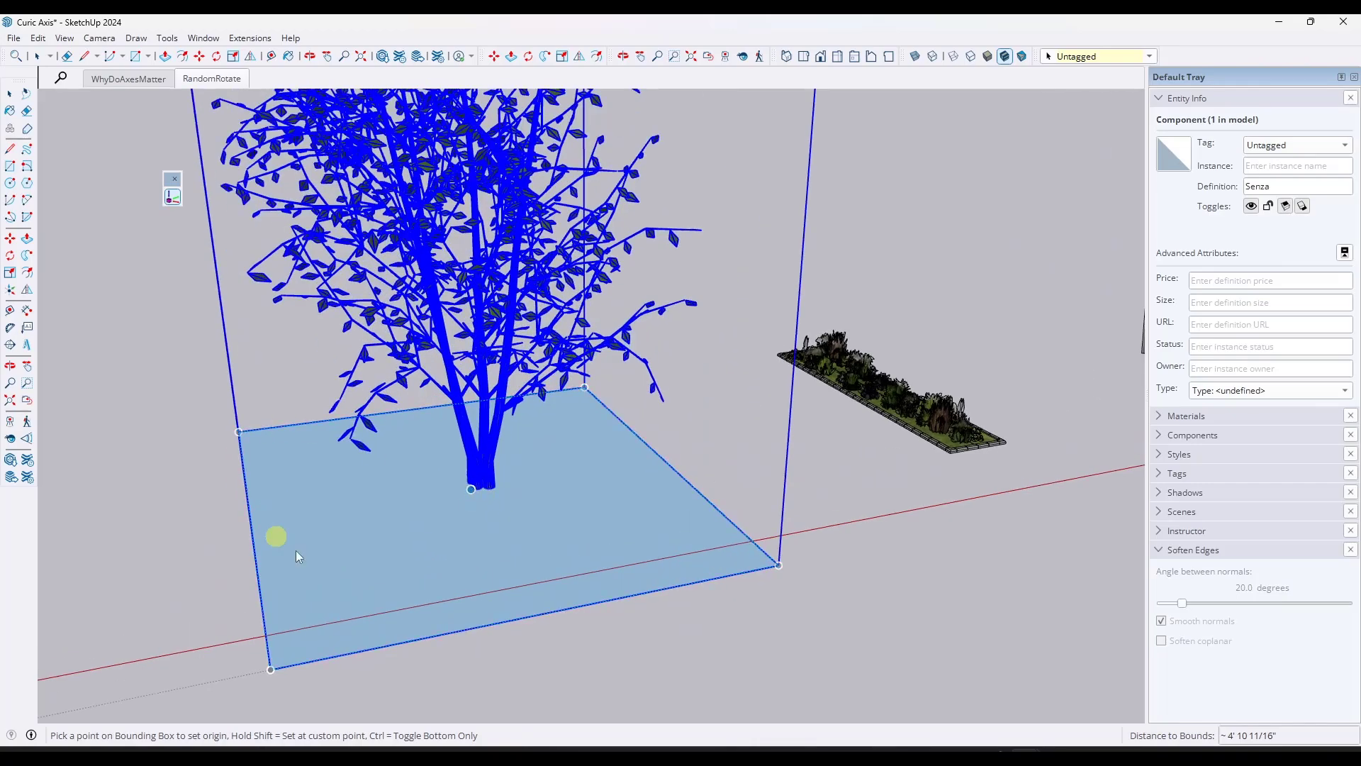
{"action": "scroll", "coordinate": [485, 488], "scroll_direction": "up", "scroll_amount": 3}
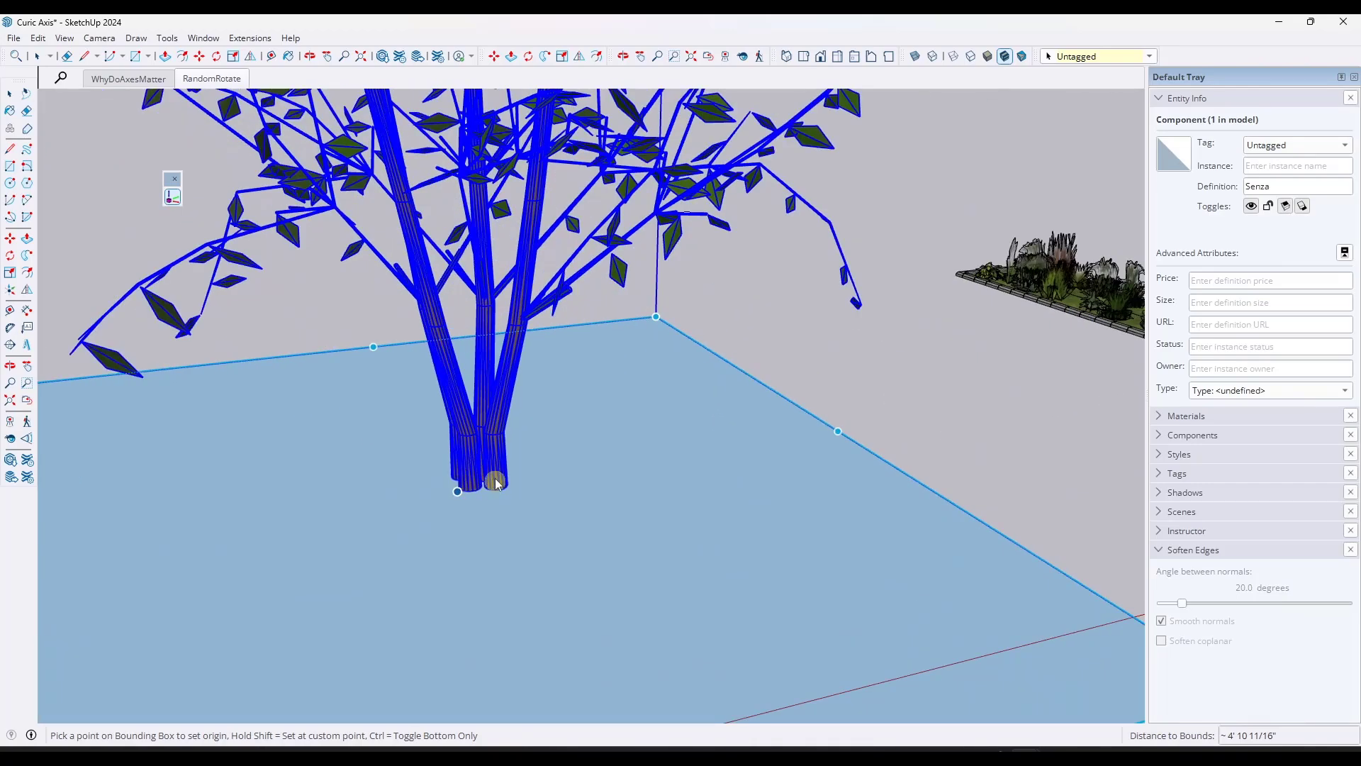
{"action": "scroll", "coordinate": [487, 489], "scroll_direction": "down", "scroll_amount": 5}
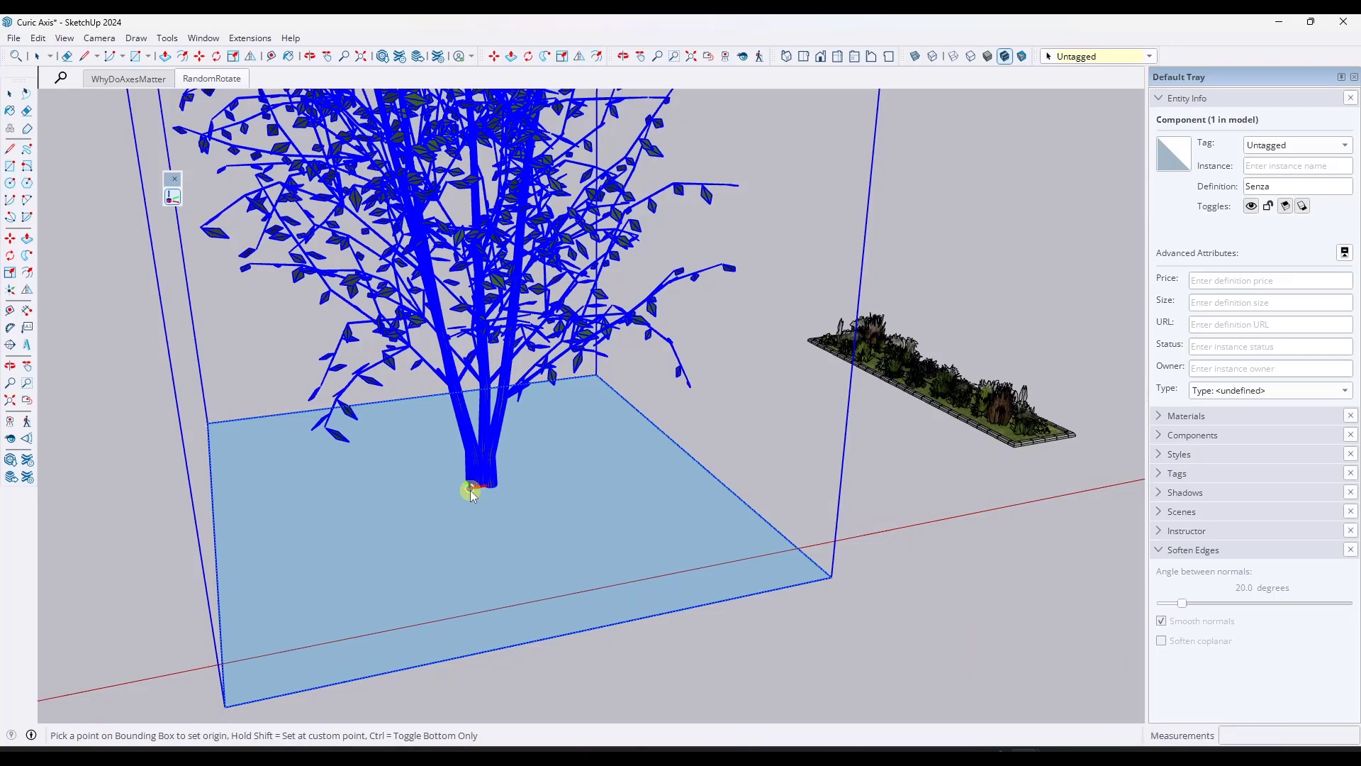
{"action": "scroll", "coordinate": [595, 603], "scroll_direction": "down", "scroll_amount": 3}
{"action": "key", "text": "space"}
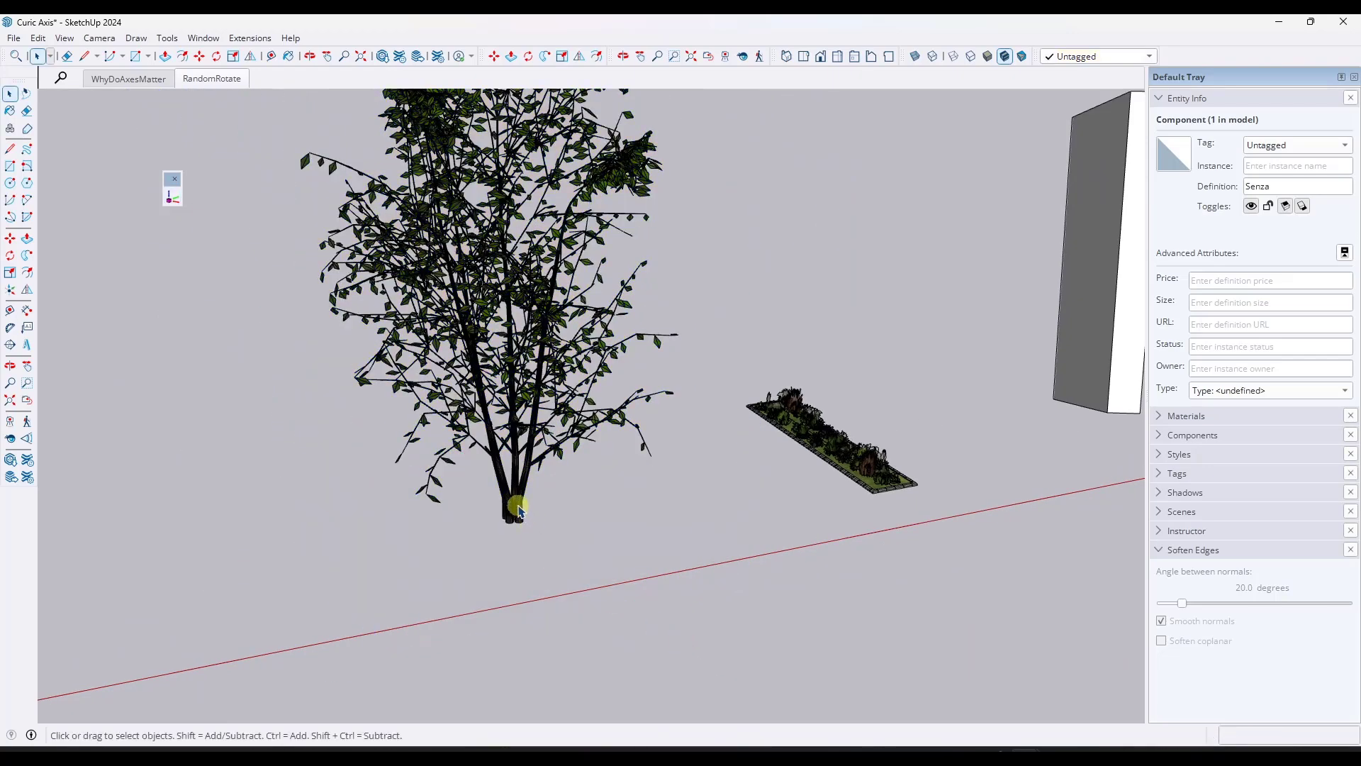
{"action": "double_click", "coordinate": [516, 505]}
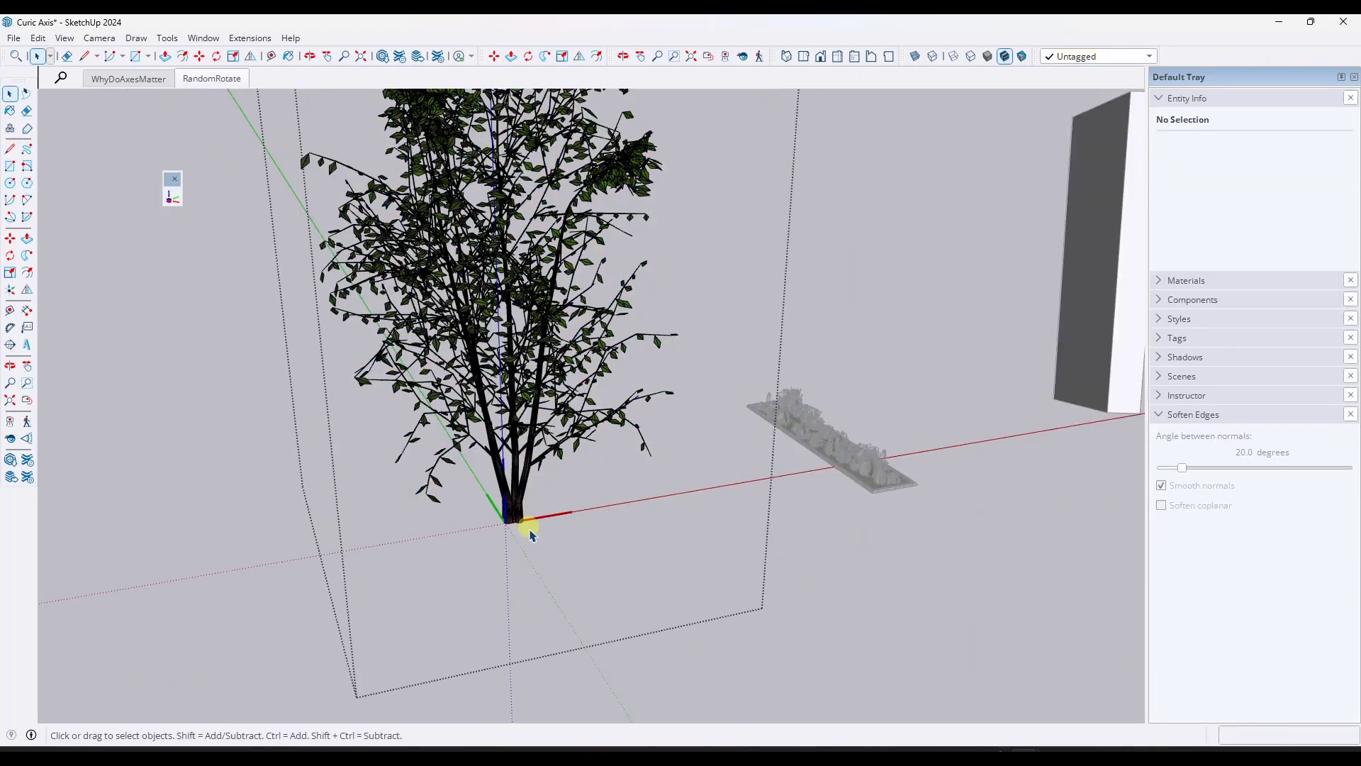
{"action": "left_click", "coordinate": [801, 544]}
Orbit over the planter and open two plant groups to compare their axes
{"action": "left_click", "coordinate": [512, 519]}
{"action": "scroll", "coordinate": [680, 508], "scroll_direction": "down", "scroll_amount": 5}
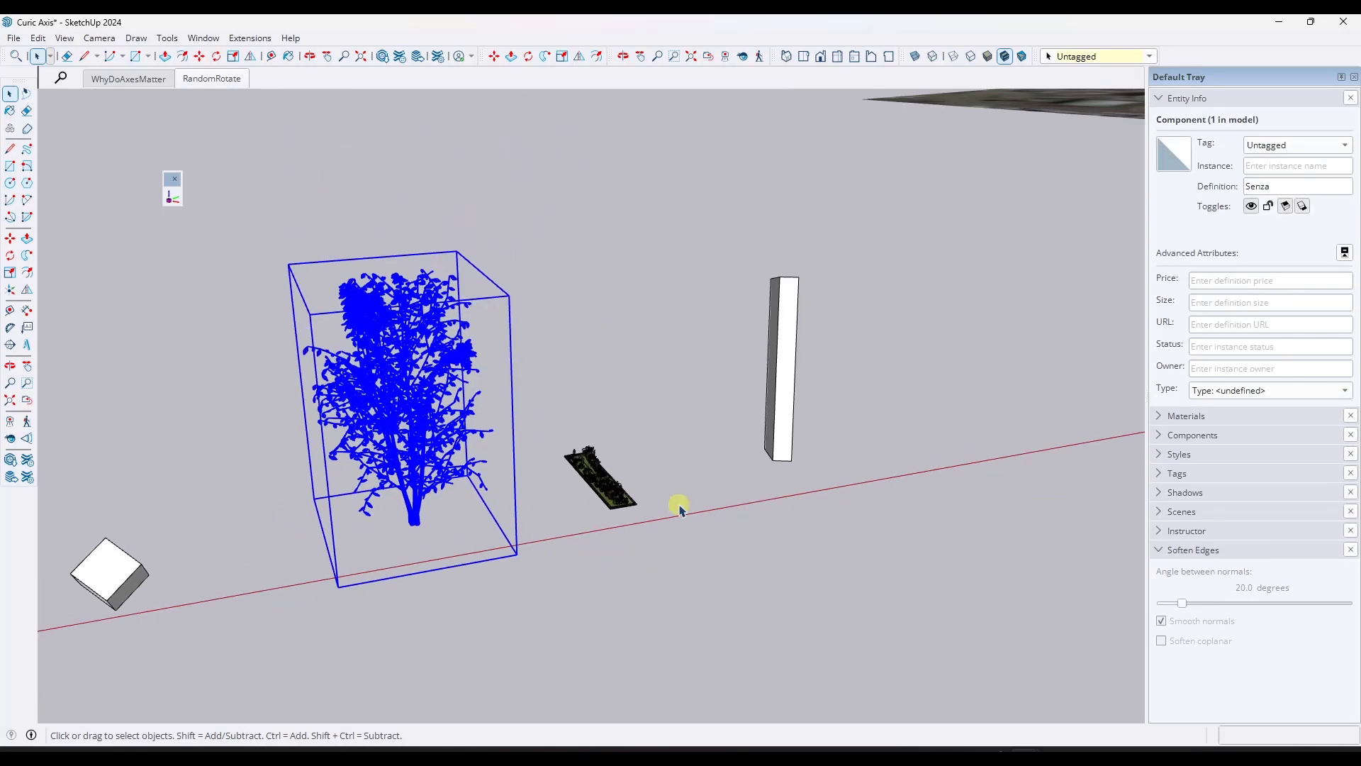
{"action": "scroll", "coordinate": [659, 493], "scroll_direction": "up", "scroll_amount": 3}
{"action": "middle_click_drag", "start_coordinate": [659, 493], "coordinate": [454, 502]}
{"action": "scroll", "coordinate": [599, 436], "scroll_direction": "up", "scroll_amount": 4}
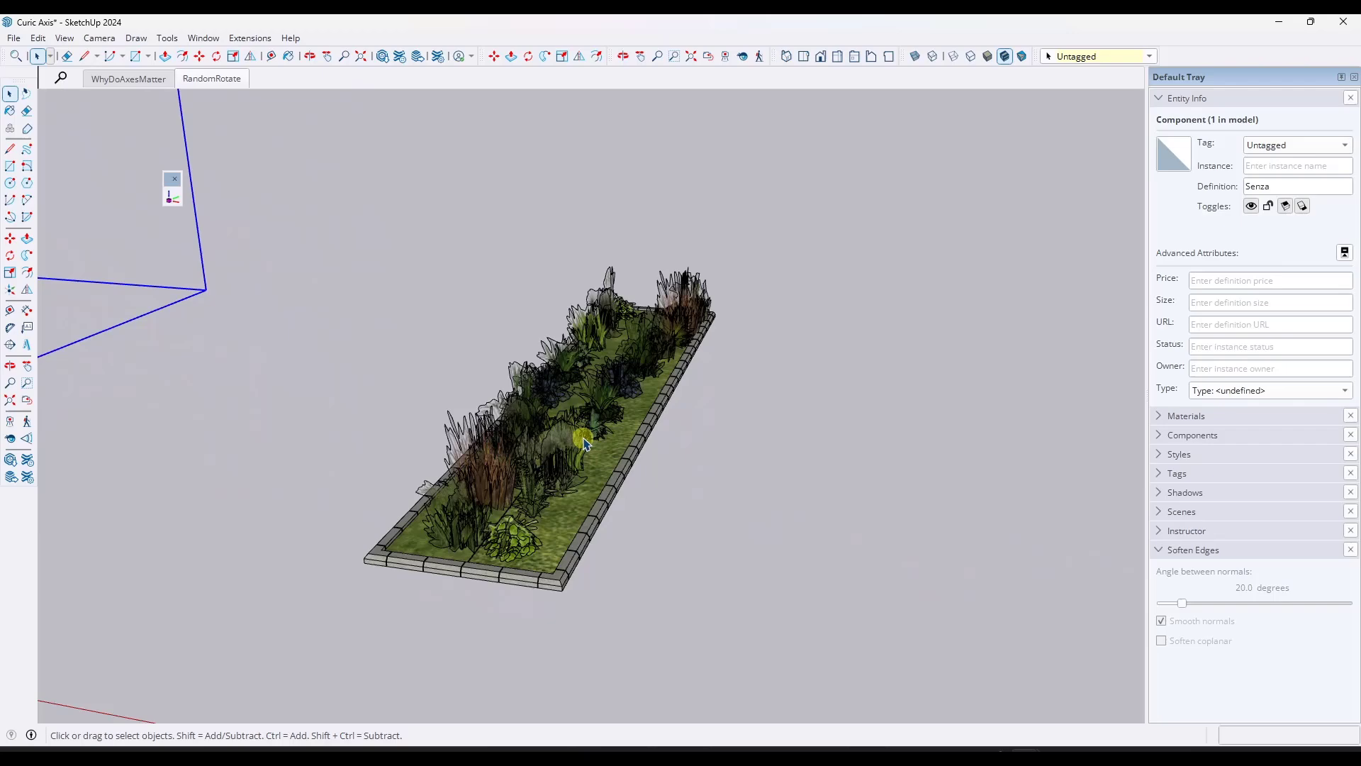
{"action": "middle_click_drag", "start_coordinate": [624, 454], "coordinate": [680, 540]}
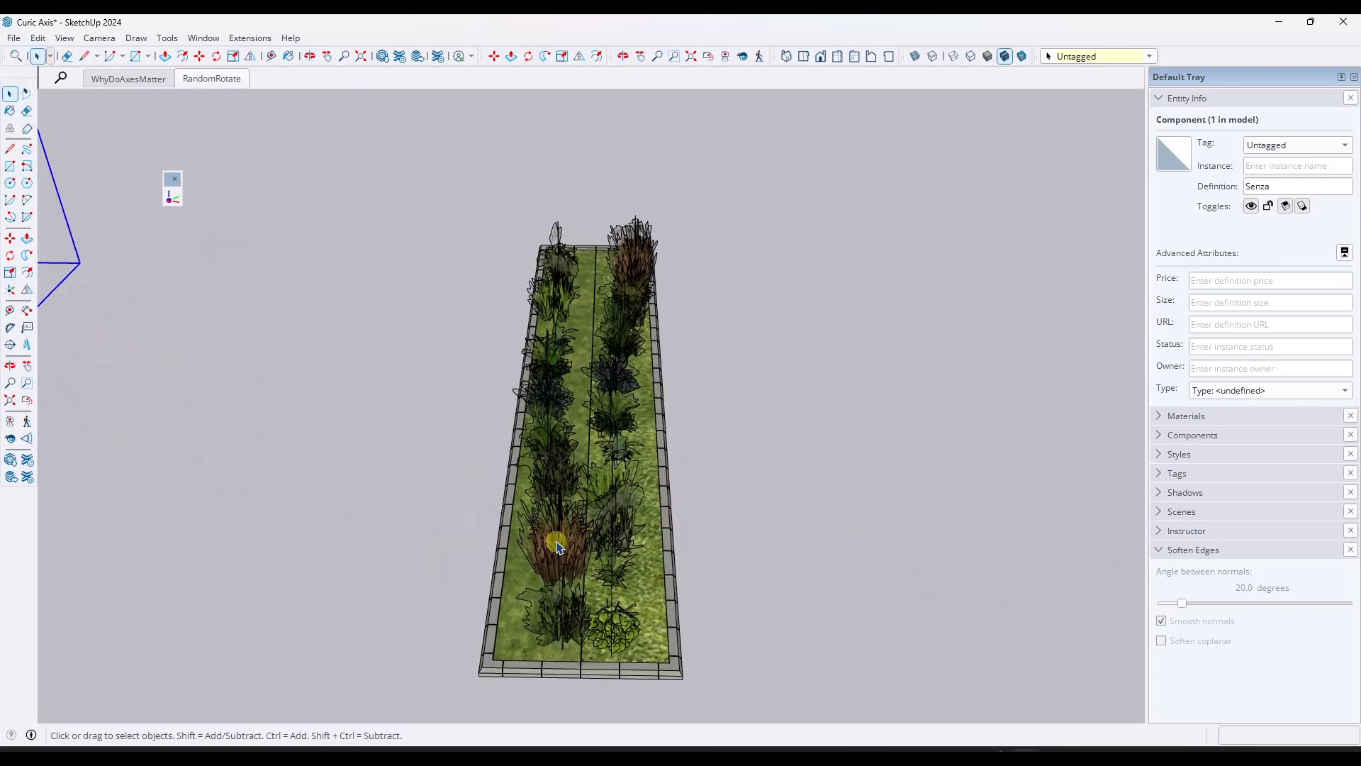
{"action": "left_click", "coordinate": [556, 546]}
{"action": "double_click", "coordinate": [560, 546]}
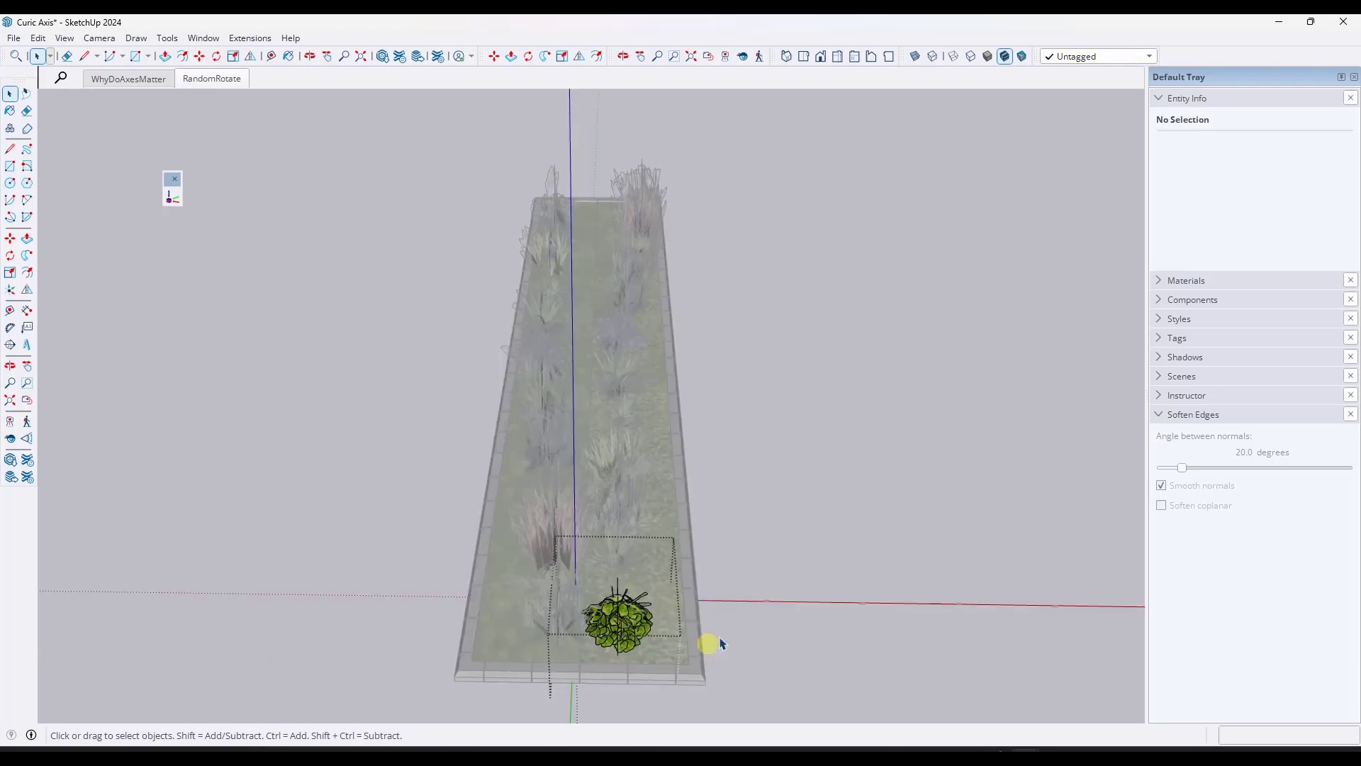
{"action": "left_click", "coordinate": [726, 614]}
{"action": "double_click", "coordinate": [621, 559]}
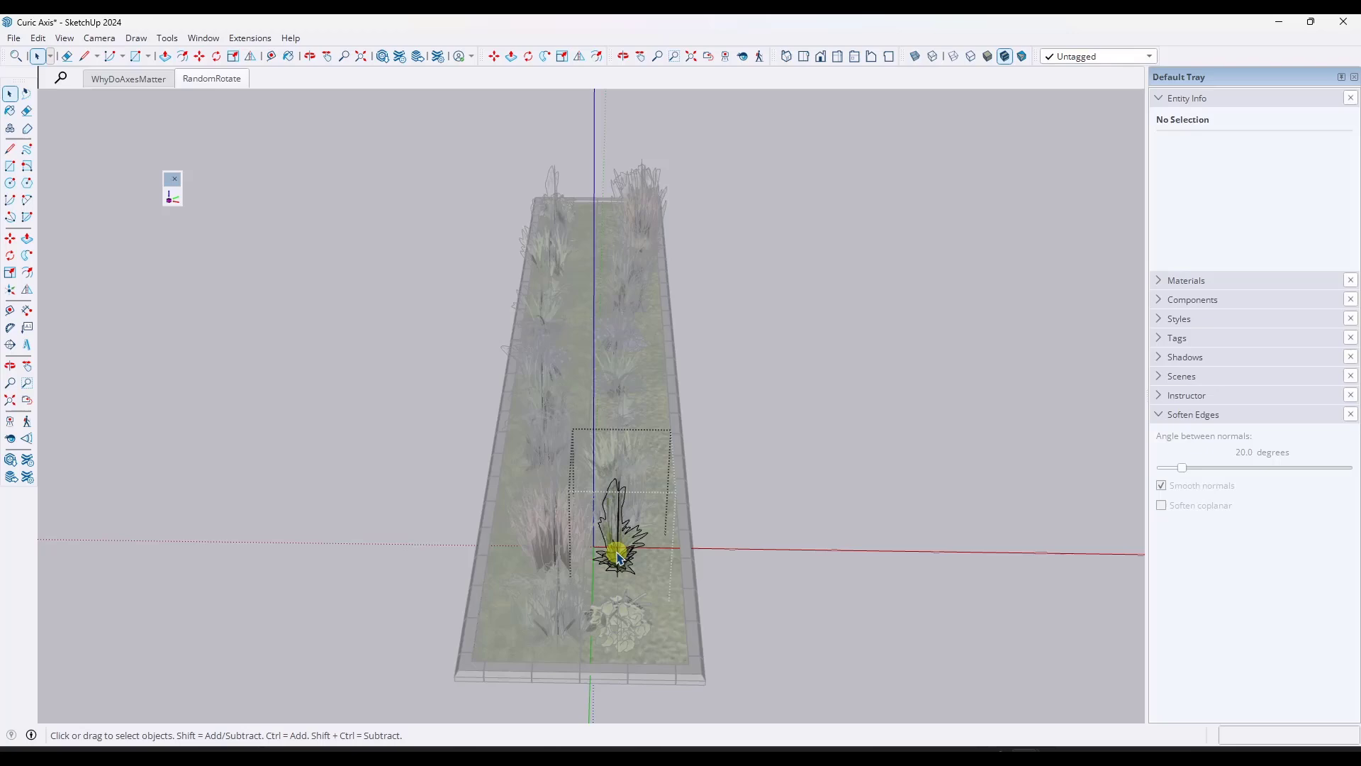
Reset the axes origin of all 24 plant groups to their bases
{"action": "left_click", "coordinate": [775, 556]}
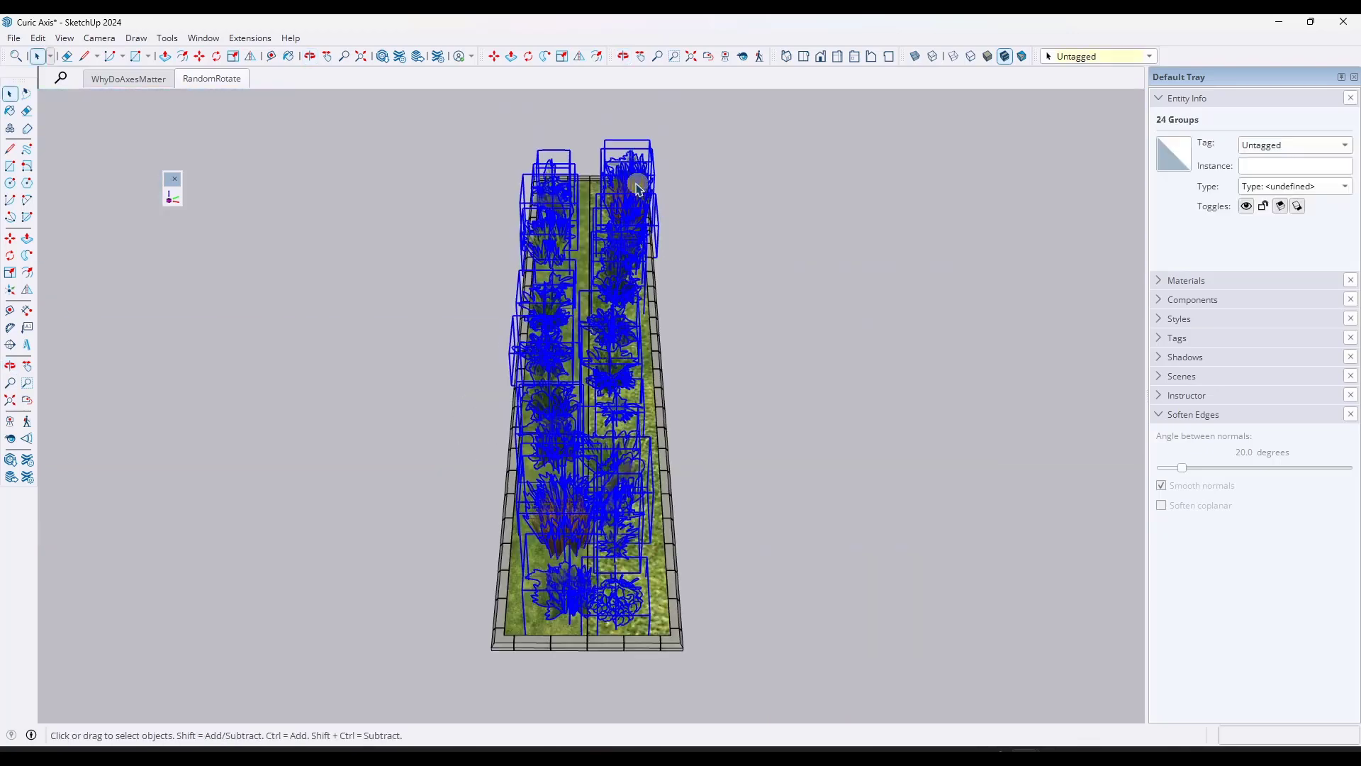
{"action": "left_click", "coordinate": [173, 199]}
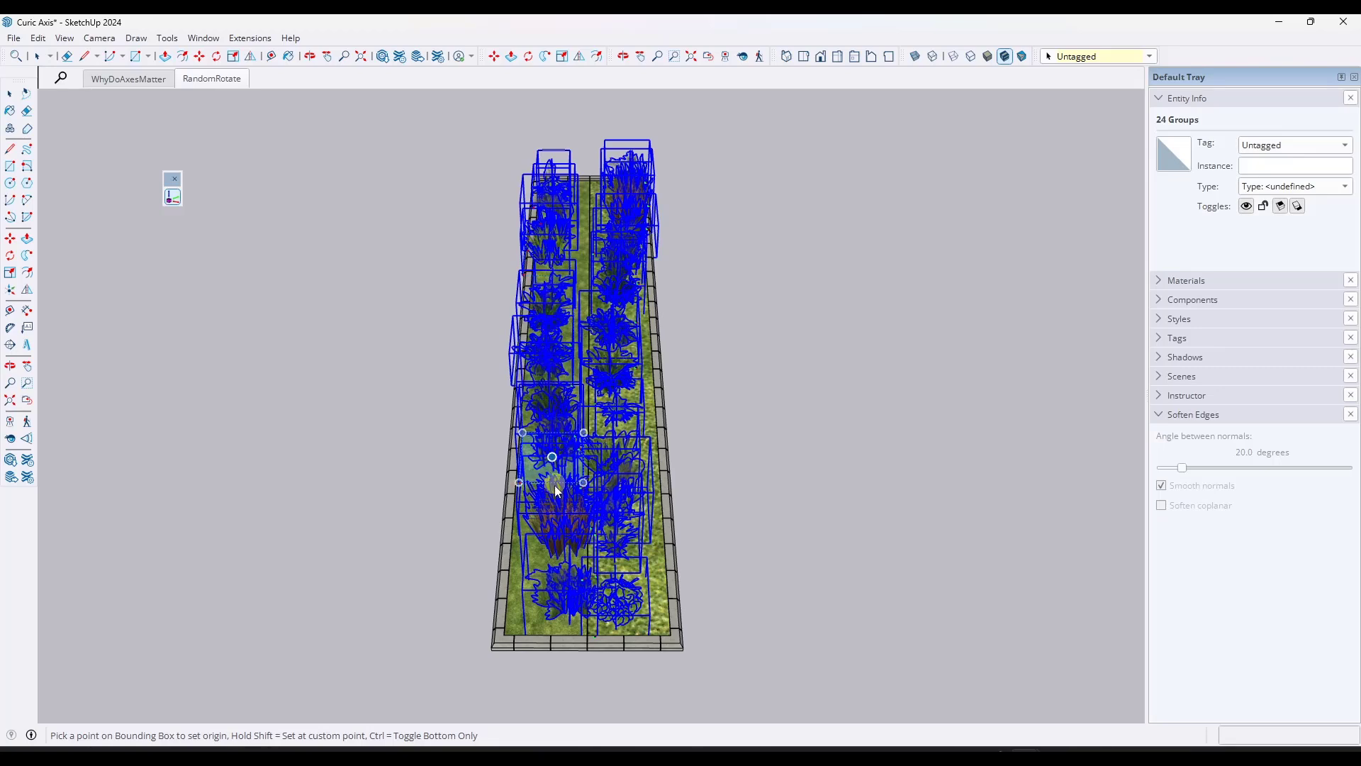
{"action": "left_click", "coordinate": [567, 604]}
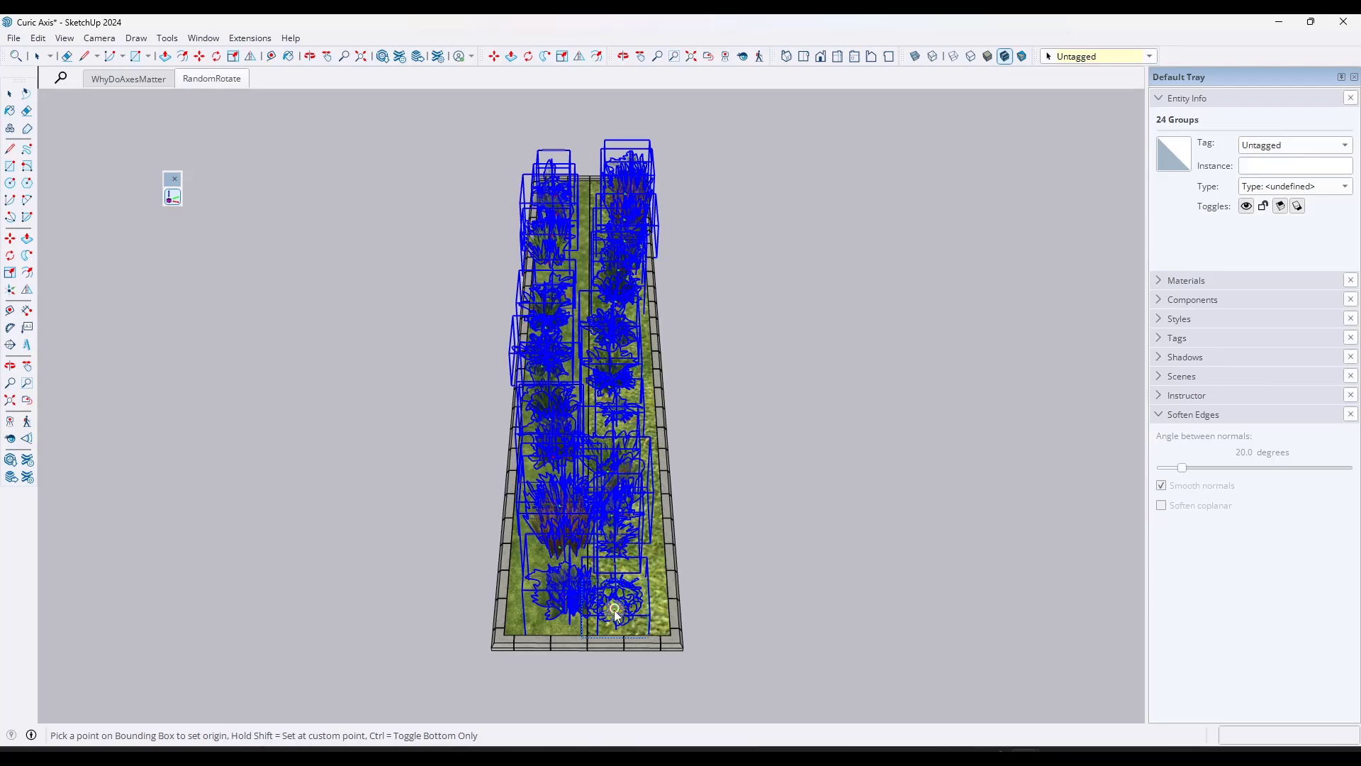
{"action": "key", "text": "space"}
{"action": "left_click", "coordinate": [734, 601]}
Open and close several plant groups to verify their axes, then orbit to eye level
{"action": "double_click", "coordinate": [629, 612]}
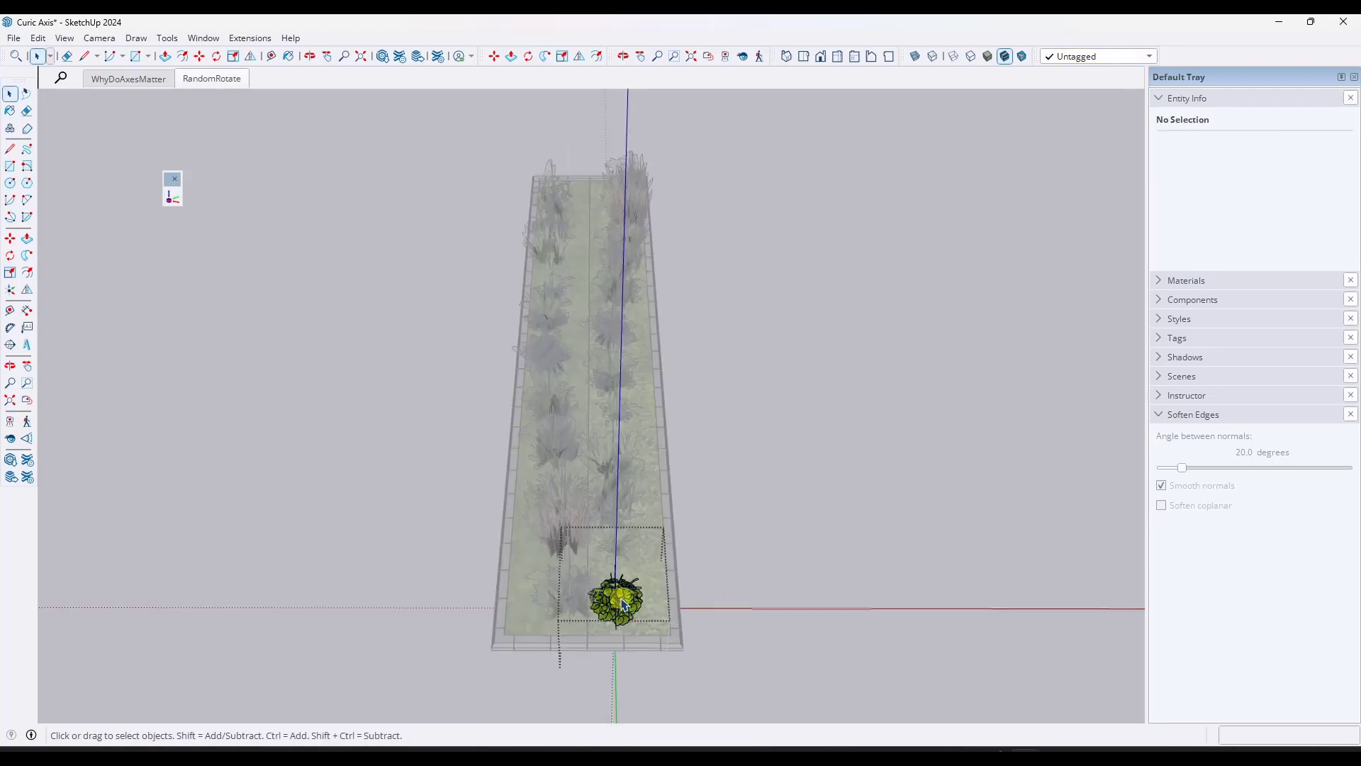
{"action": "left_click", "coordinate": [753, 603]}
{"action": "double_click", "coordinate": [625, 542]}
{"action": "middle_click_drag", "start_coordinate": [626, 543], "coordinate": [797, 580]}
{"action": "left_click", "coordinate": [796, 579]}
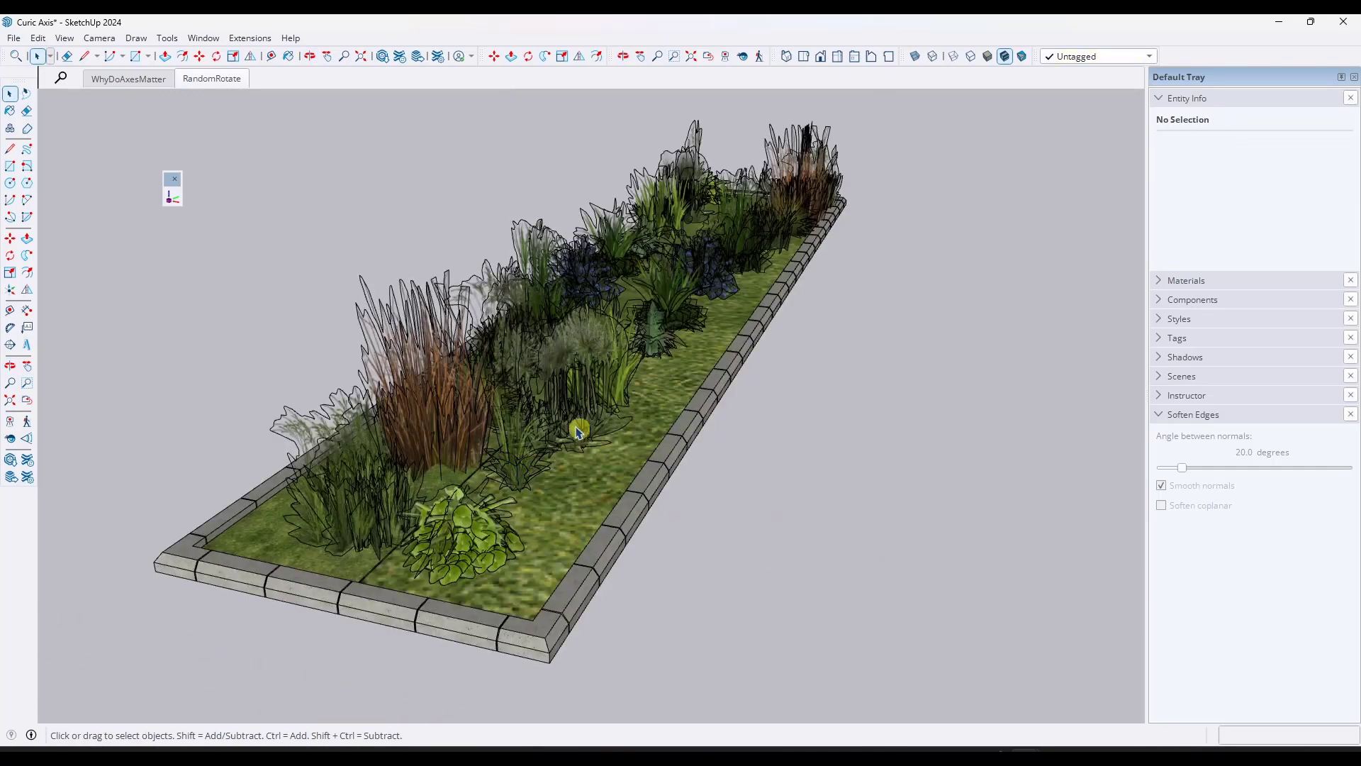
{"action": "double_click", "coordinate": [568, 417]}
{"action": "left_click", "coordinate": [768, 454]}
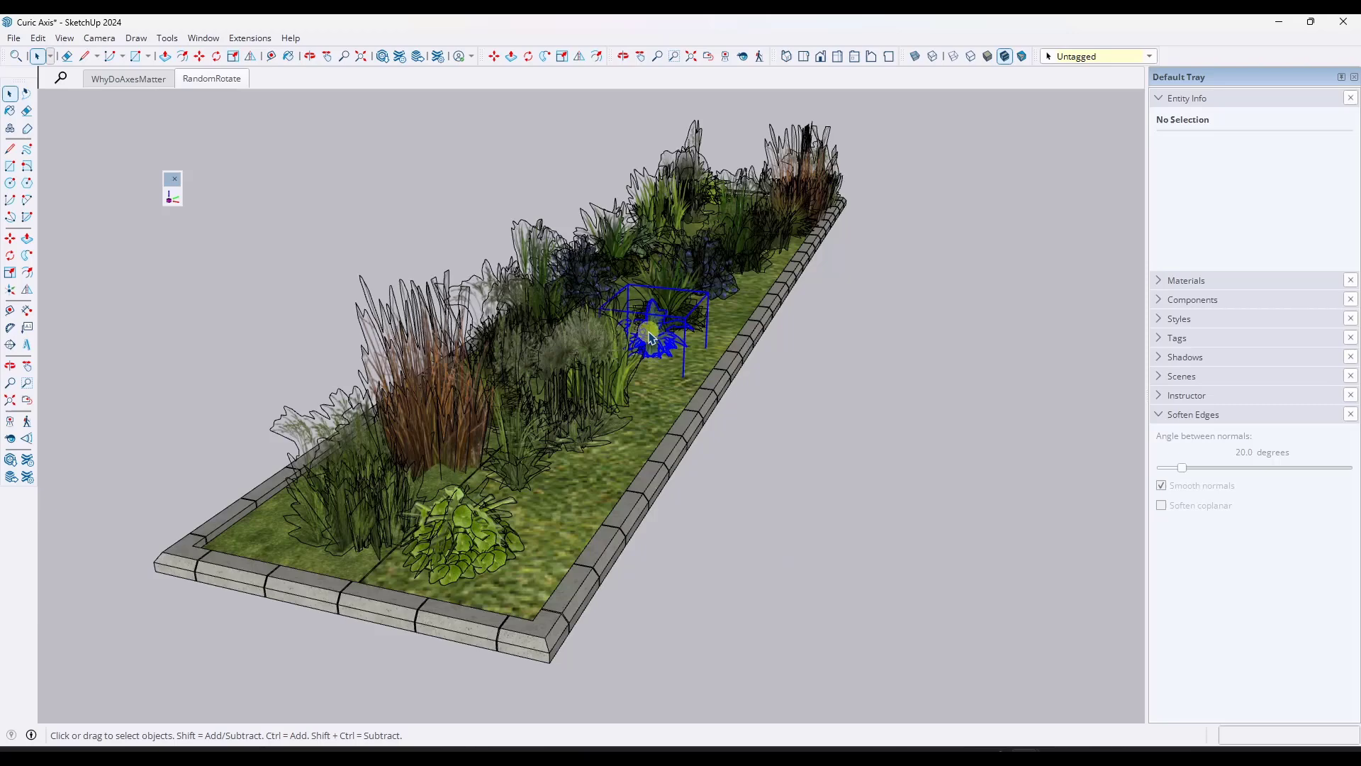
{"action": "double_click", "coordinate": [647, 314]}
{"action": "left_click", "coordinate": [763, 456]}
{"action": "double_click", "coordinate": [679, 312]}
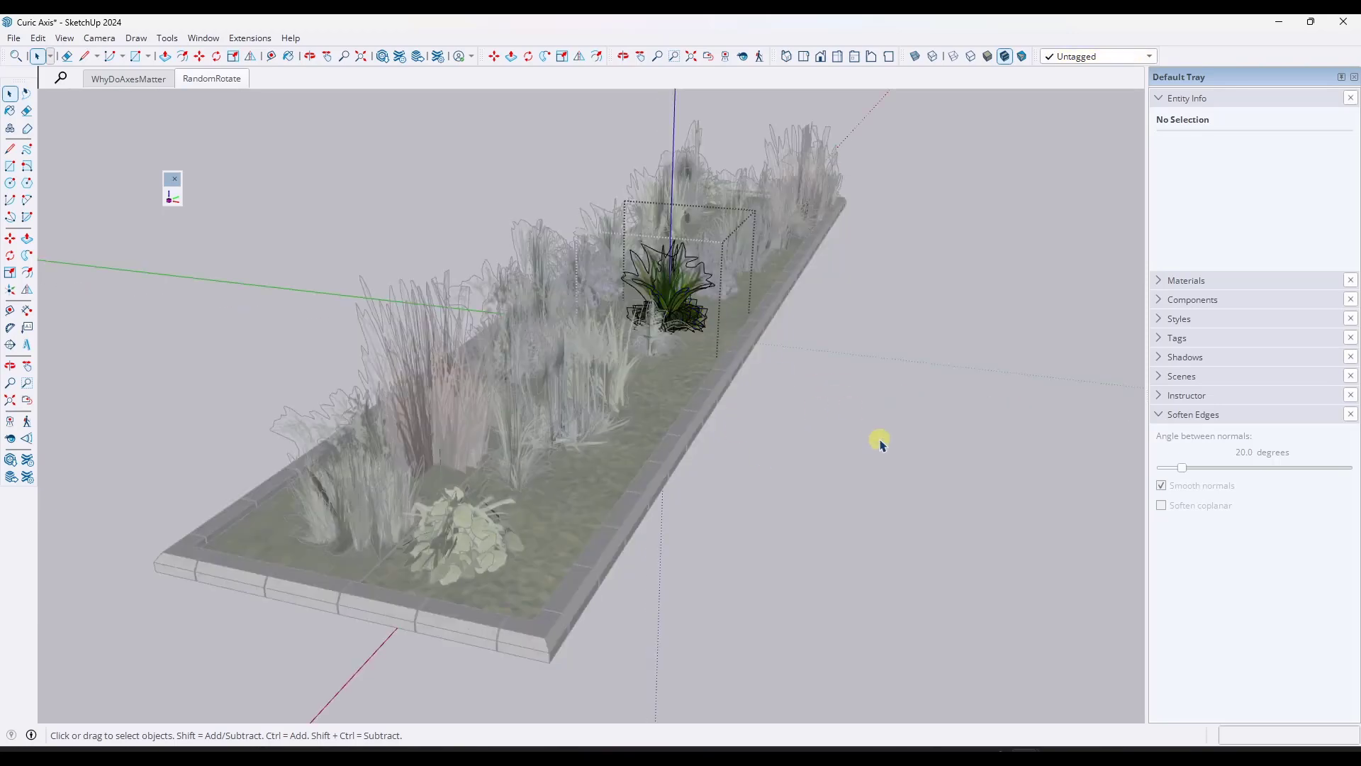
{"action": "left_click", "coordinate": [853, 421]}
{"action": "double_click", "coordinate": [713, 257]}
{"action": "left_click", "coordinate": [864, 360]}
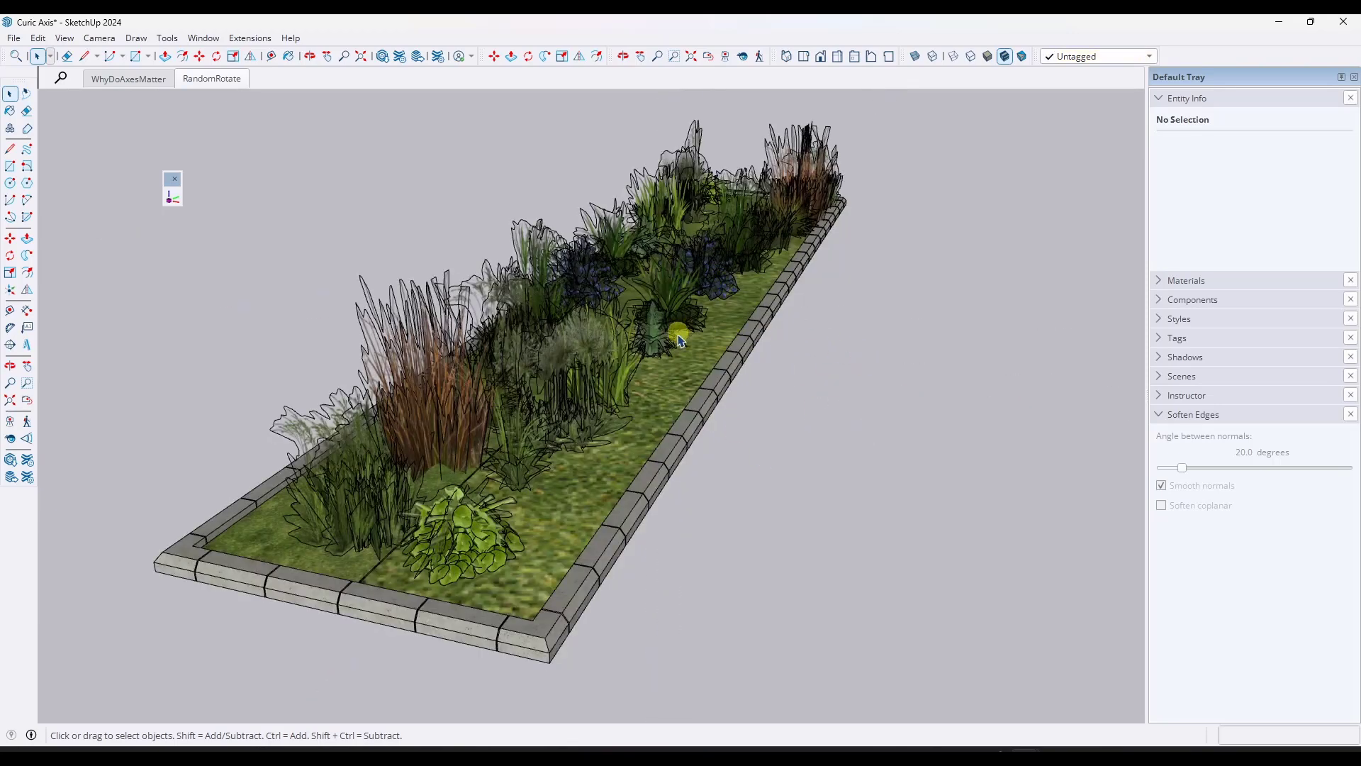
{"action": "middle_click_drag", "start_coordinate": [863, 360], "coordinate": [697, 493]}
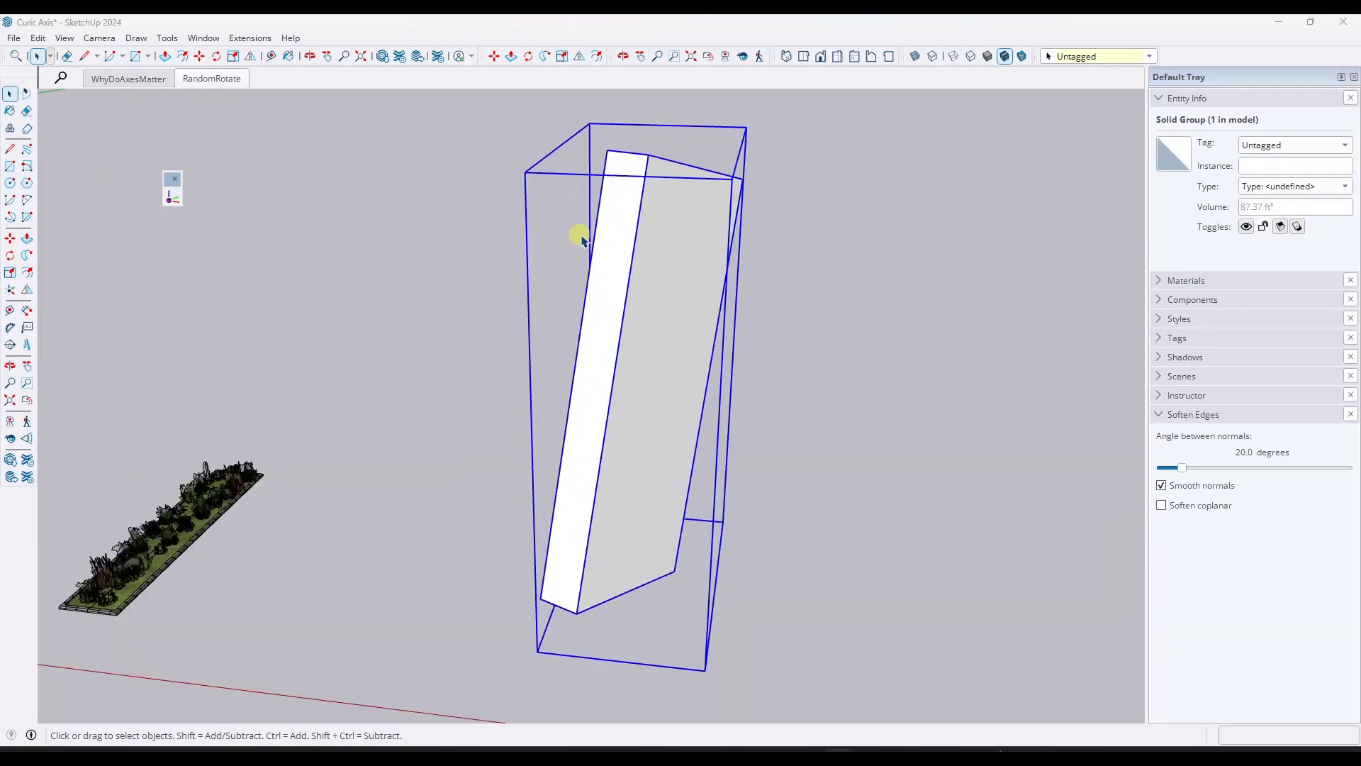
Try placing new axes on the tall slab and test its scale handles
{"action": "middle_click_drag", "start_coordinate": [629, 264], "coordinate": [649, 283]}
{"action": "right_click", "coordinate": [651, 330]}
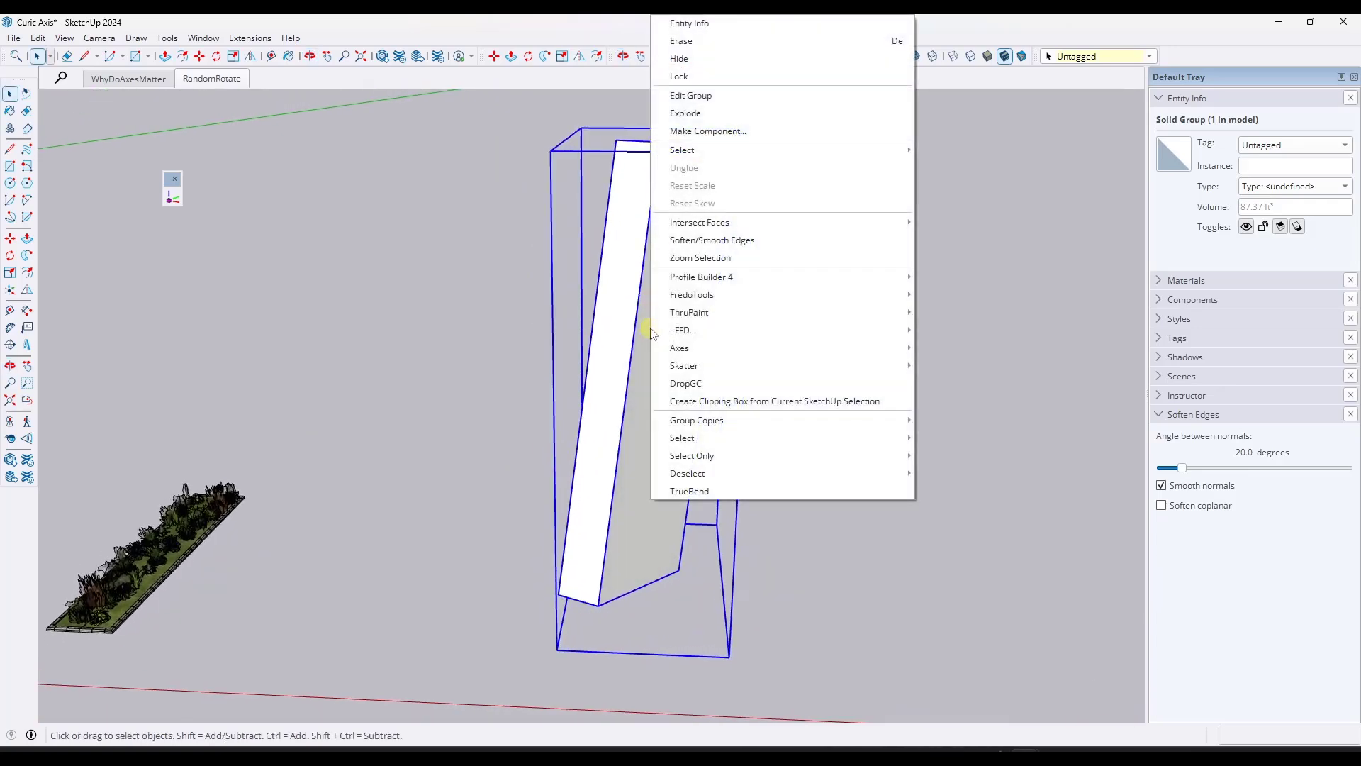
{"action": "mouse_move", "coordinate": [683, 349]}
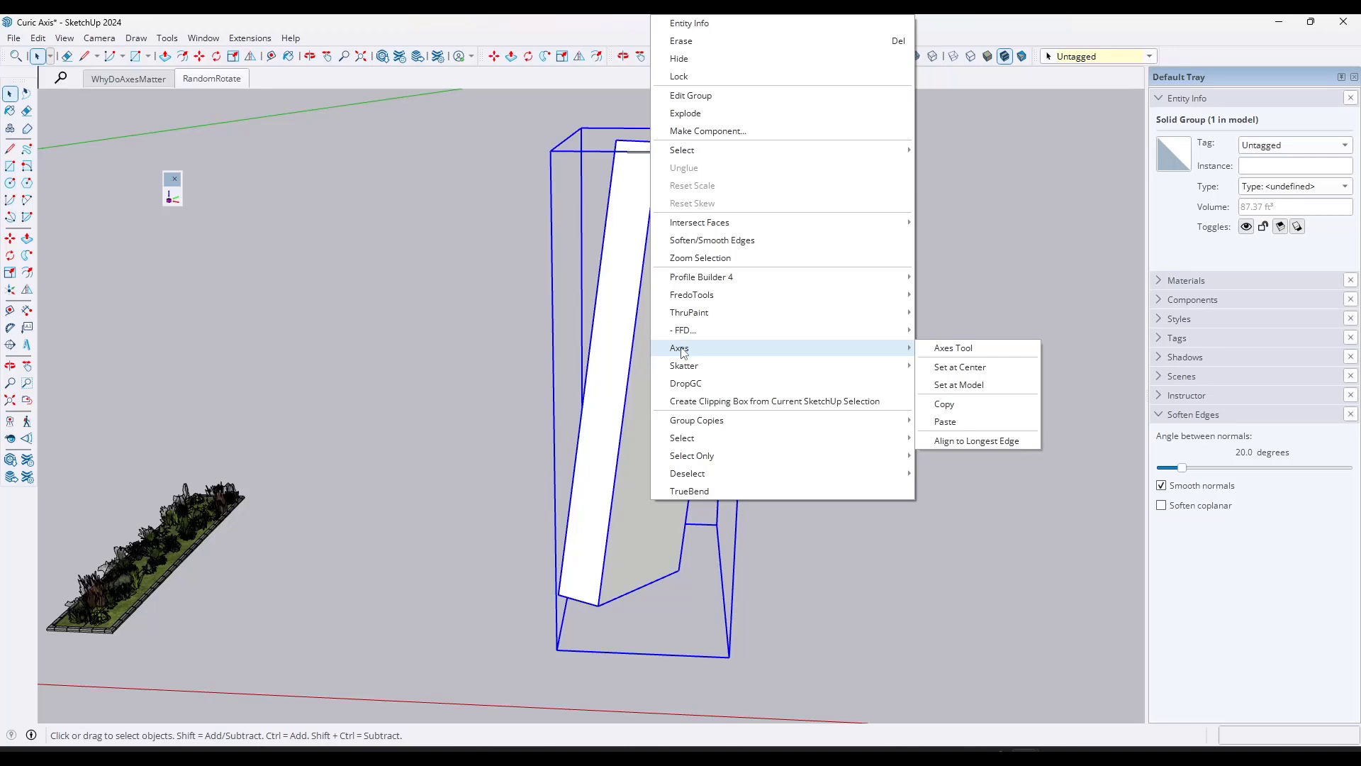
{"action": "left_click", "coordinate": [737, 374]}
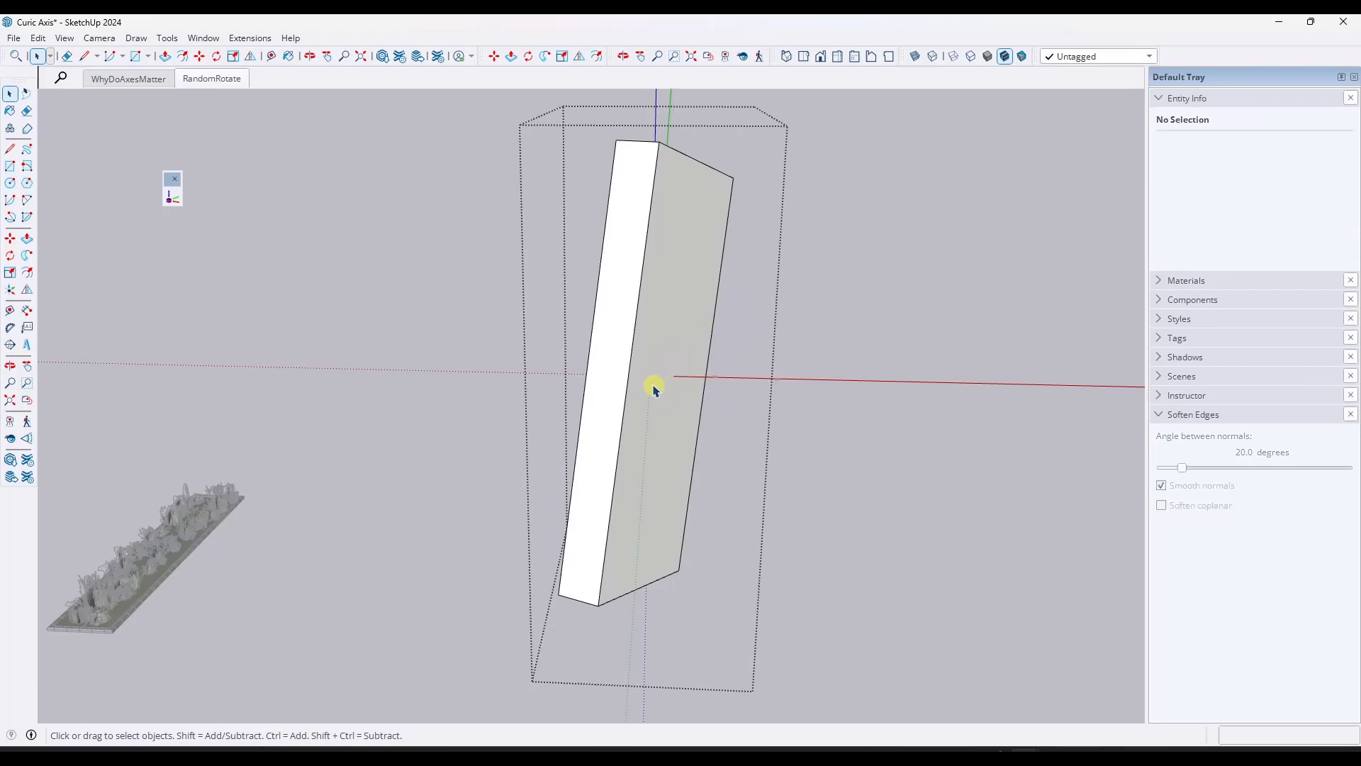
{"action": "left_click", "coordinate": [951, 431]}
{"action": "left_click", "coordinate": [624, 448]}
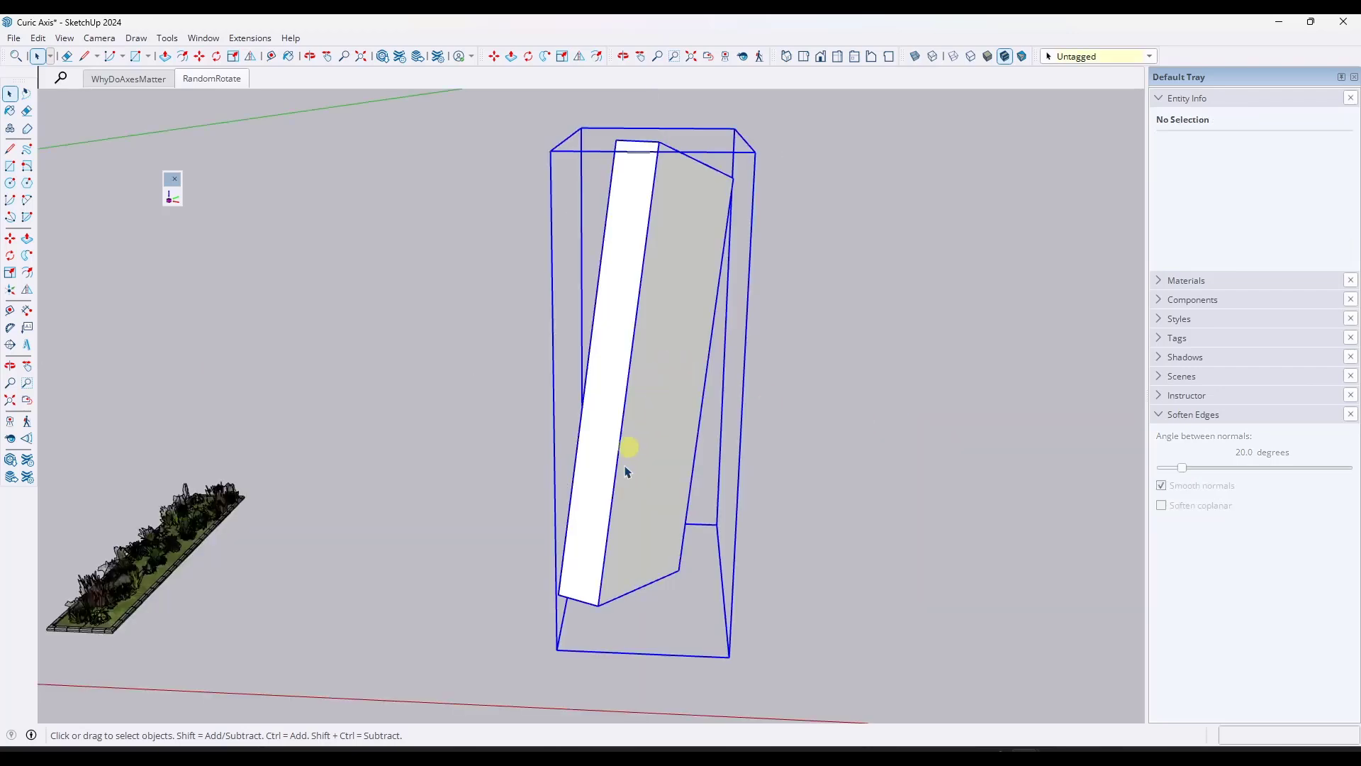
{"action": "left_click", "coordinate": [611, 573]}
{"action": "key", "text": "s"}
{"action": "left_click", "coordinate": [732, 377]}
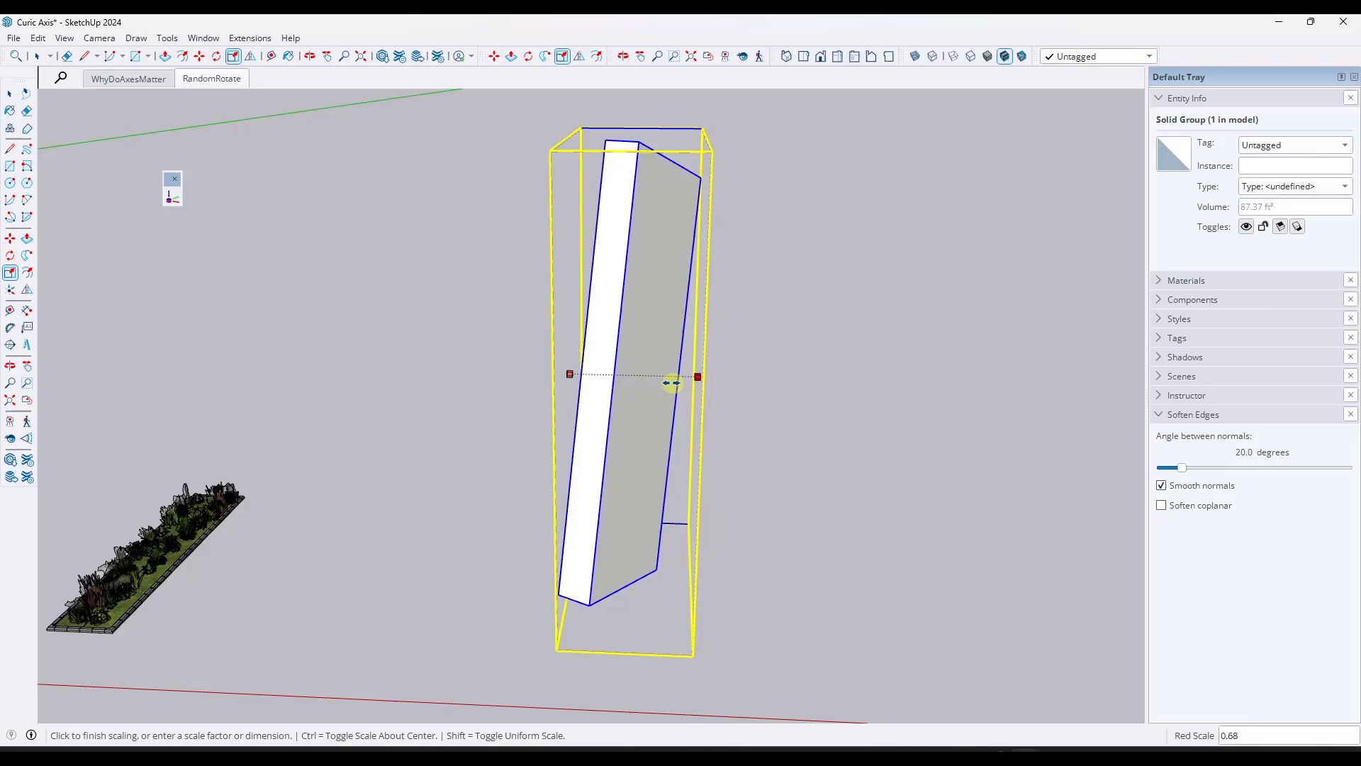
{"action": "key", "text": "space"}
Align the slab's axes to its longest edge, with the origin at the bottom face centre
{"action": "right_click", "coordinate": [673, 381]}
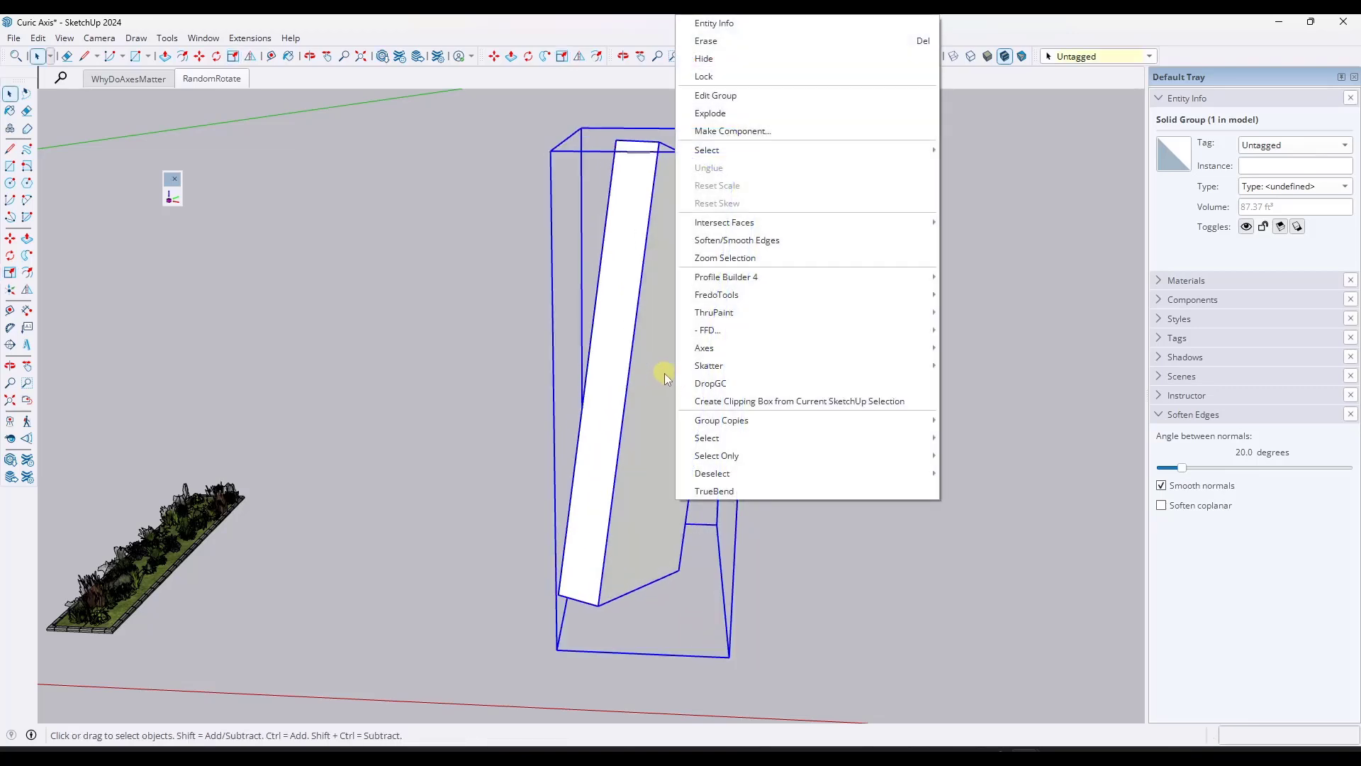
{"action": "mouse_move", "coordinate": [744, 348]}
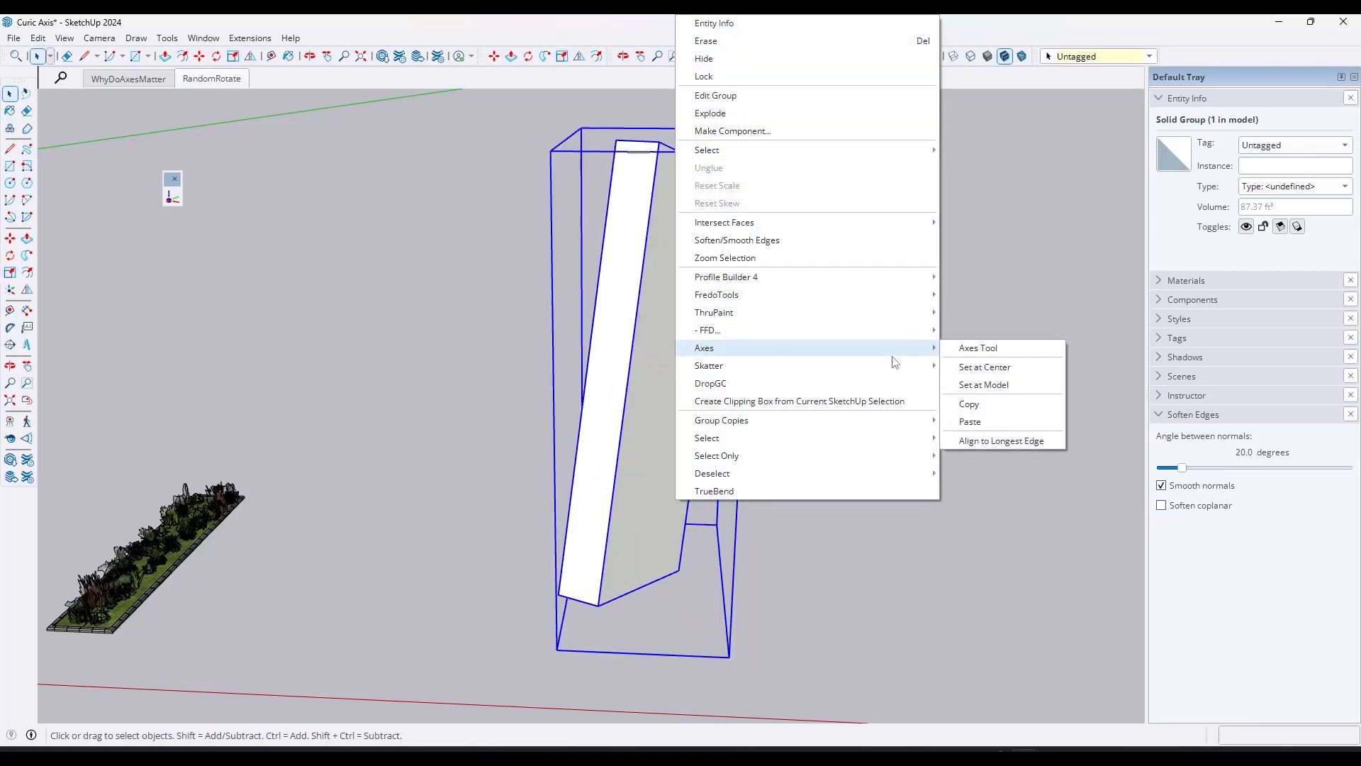
{"action": "left_click", "coordinate": [994, 440]}
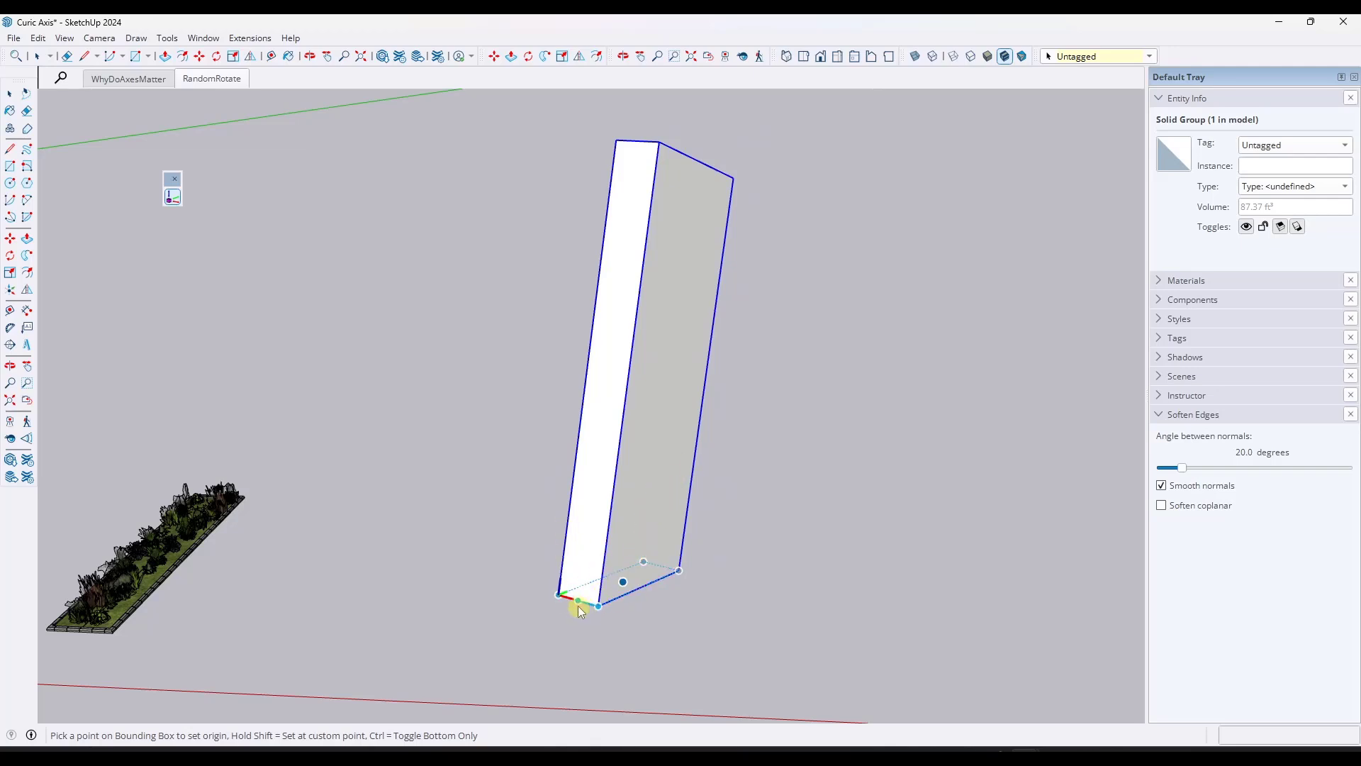
{"action": "left_click", "coordinate": [623, 582]}
{"action": "key", "text": "space"}
Open the slab group to verify its new axes
{"action": "middle_click_drag", "start_coordinate": [680, 585], "coordinate": [653, 502]}
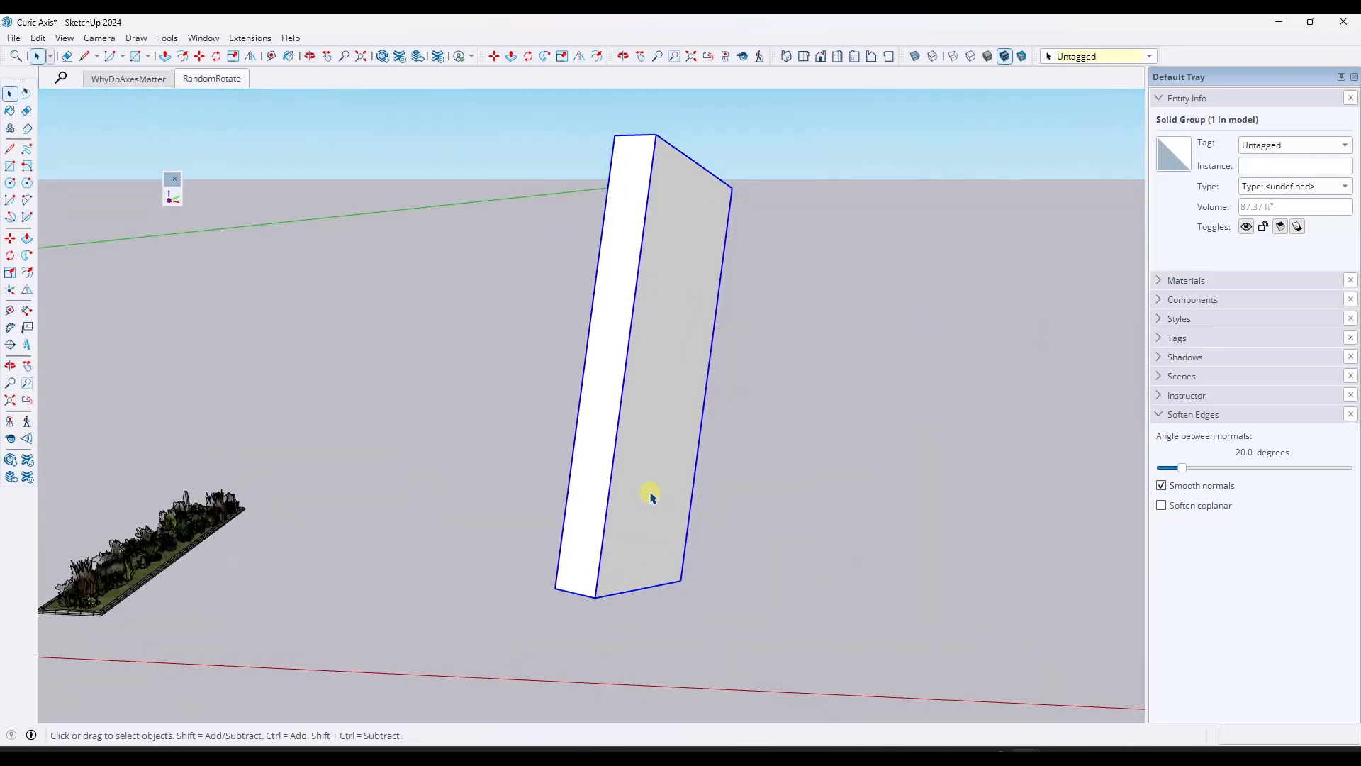
{"action": "double_click", "coordinate": [651, 496]}
{"action": "mouse_move", "coordinate": [629, 586]}
{"action": "middle_mouse_down"}
{"action": "mouse_move", "coordinate": [687, 267]}
{"action": "mouse_move", "coordinate": [646, 596]}
{"action": "middle_mouse_up"}
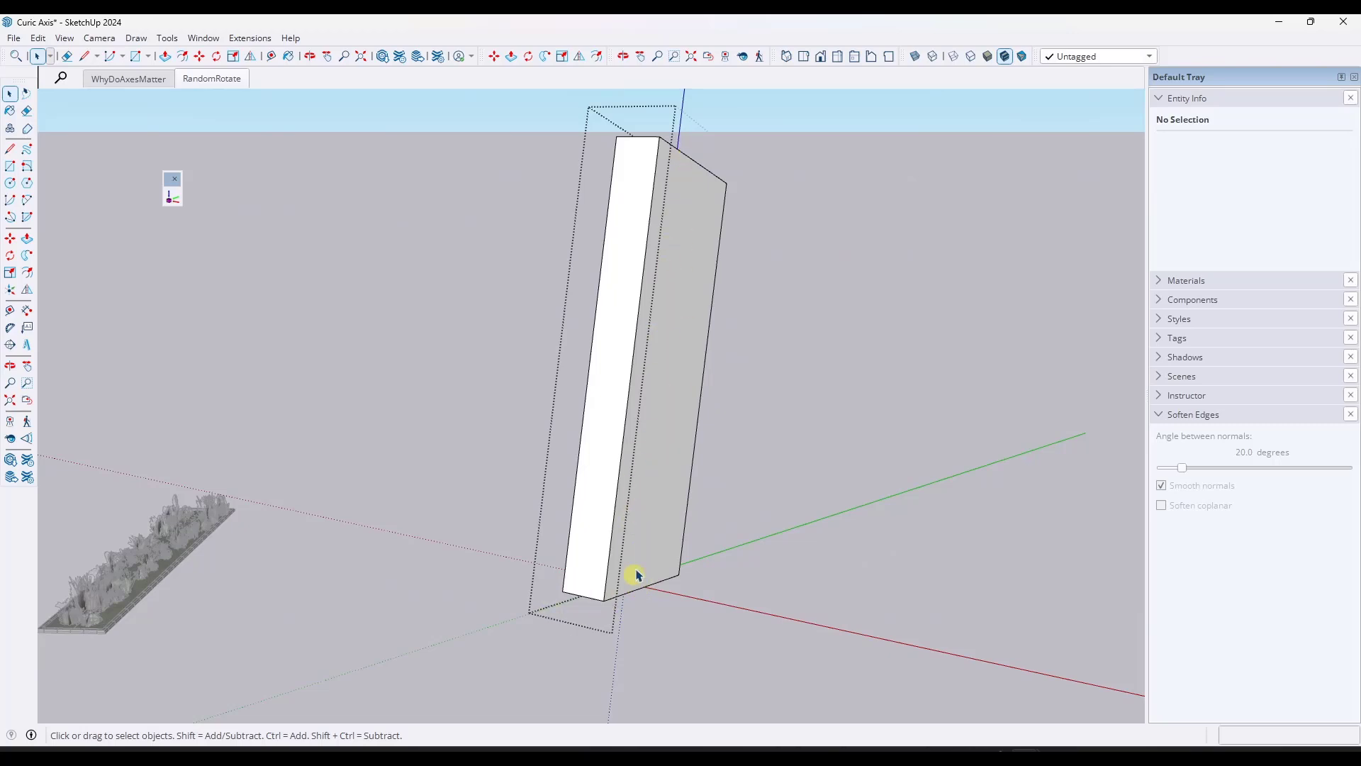
{"action": "left_click", "coordinate": [829, 578]}
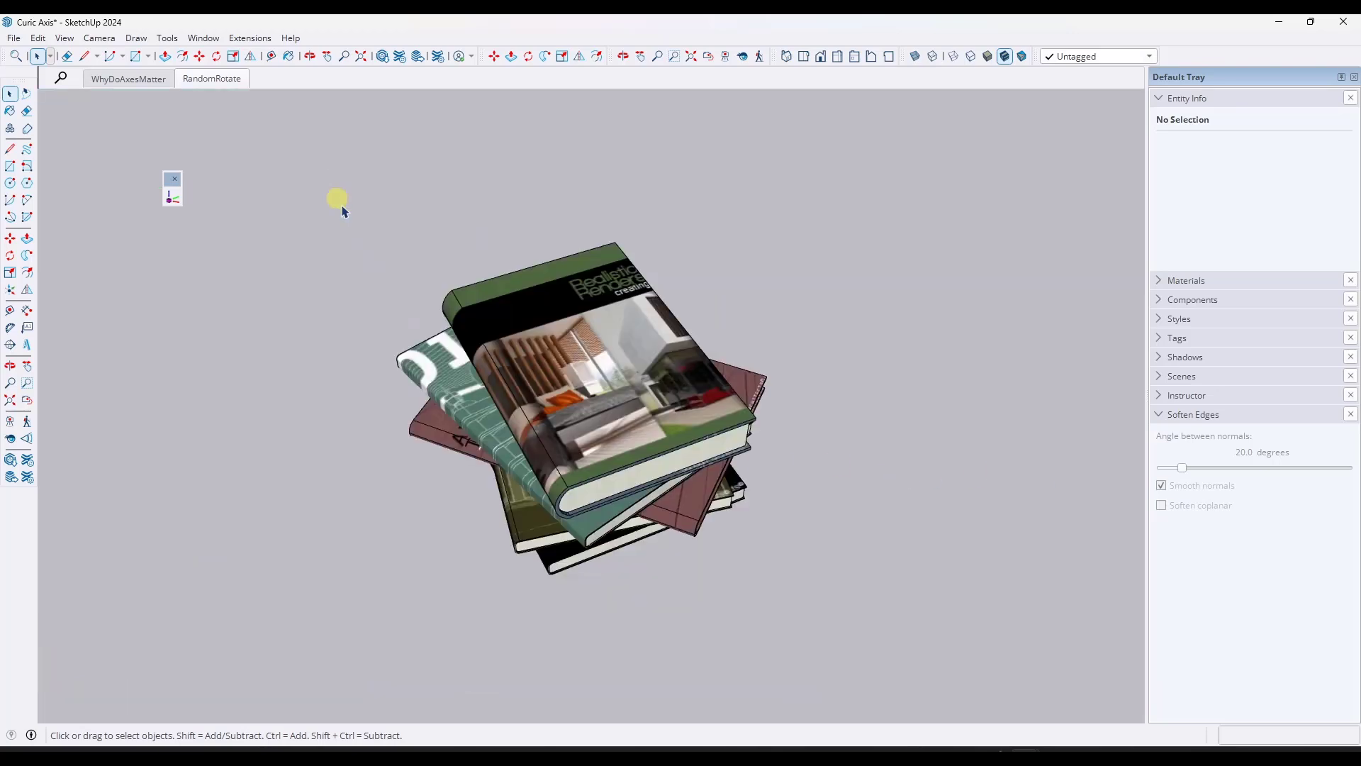
Reset the five books' axes via Align to Longest Edge, with the origin at the top book's corner
{"action": "left_click_drag", "start_coordinate": [331, 183], "coordinate": [968, 673]}
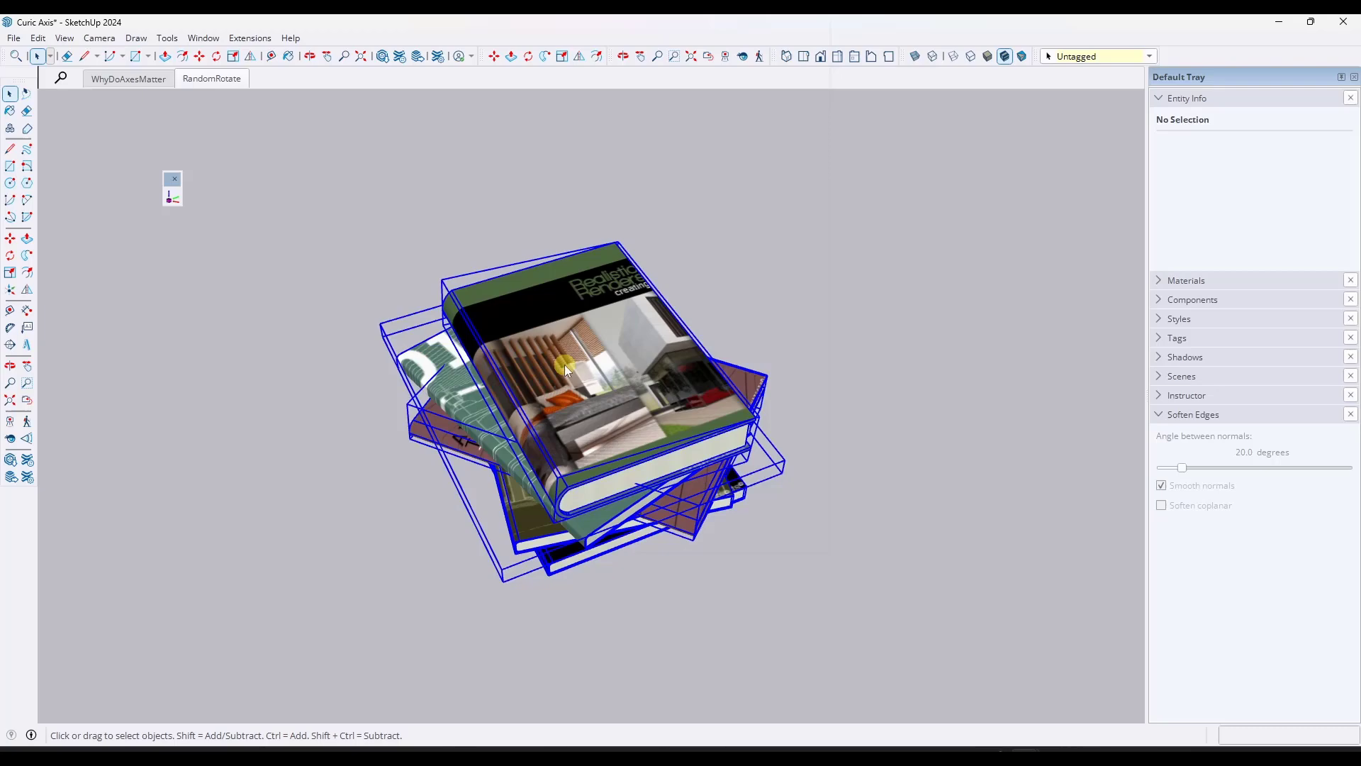
{"action": "right_click", "coordinate": [565, 366]}
{"action": "mouse_move", "coordinate": [602, 382]}
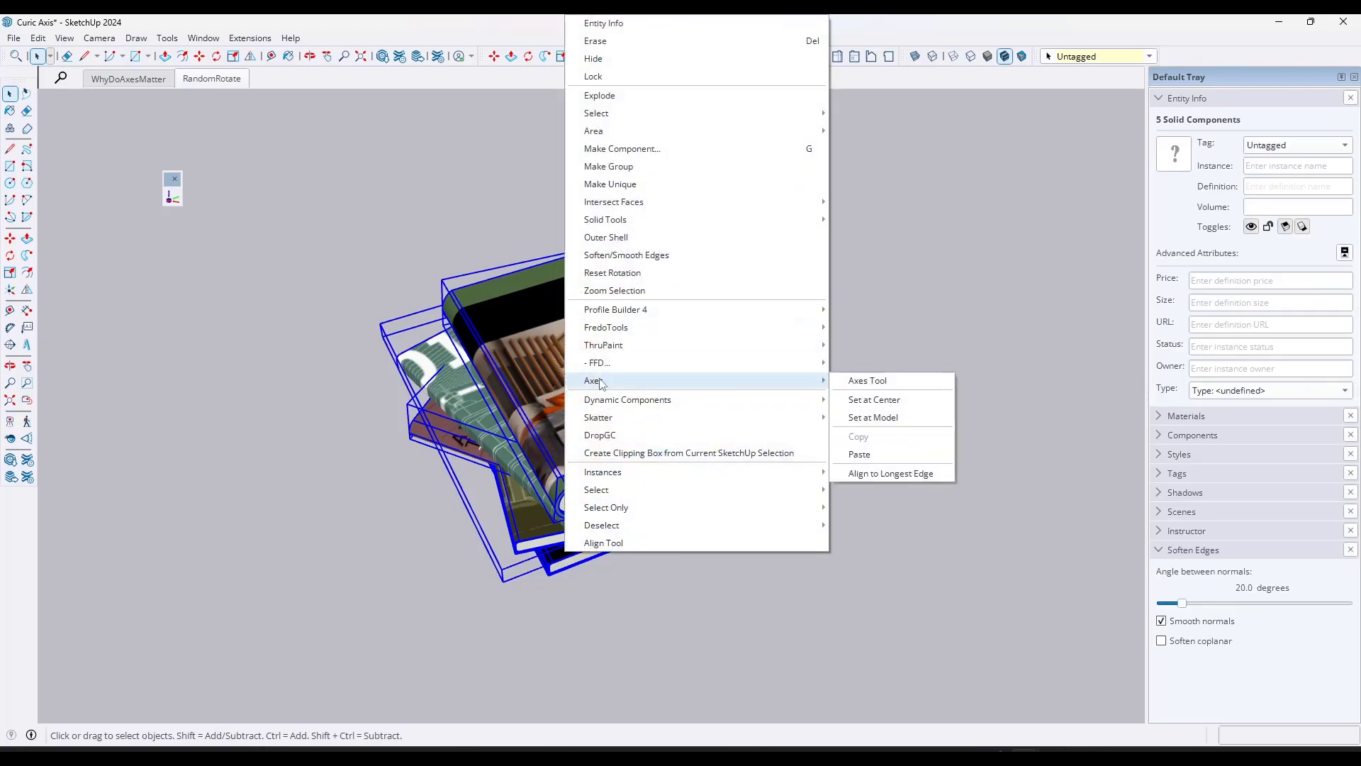
{"action": "left_click", "coordinate": [885, 473]}
{"action": "left_click", "coordinate": [560, 472]}
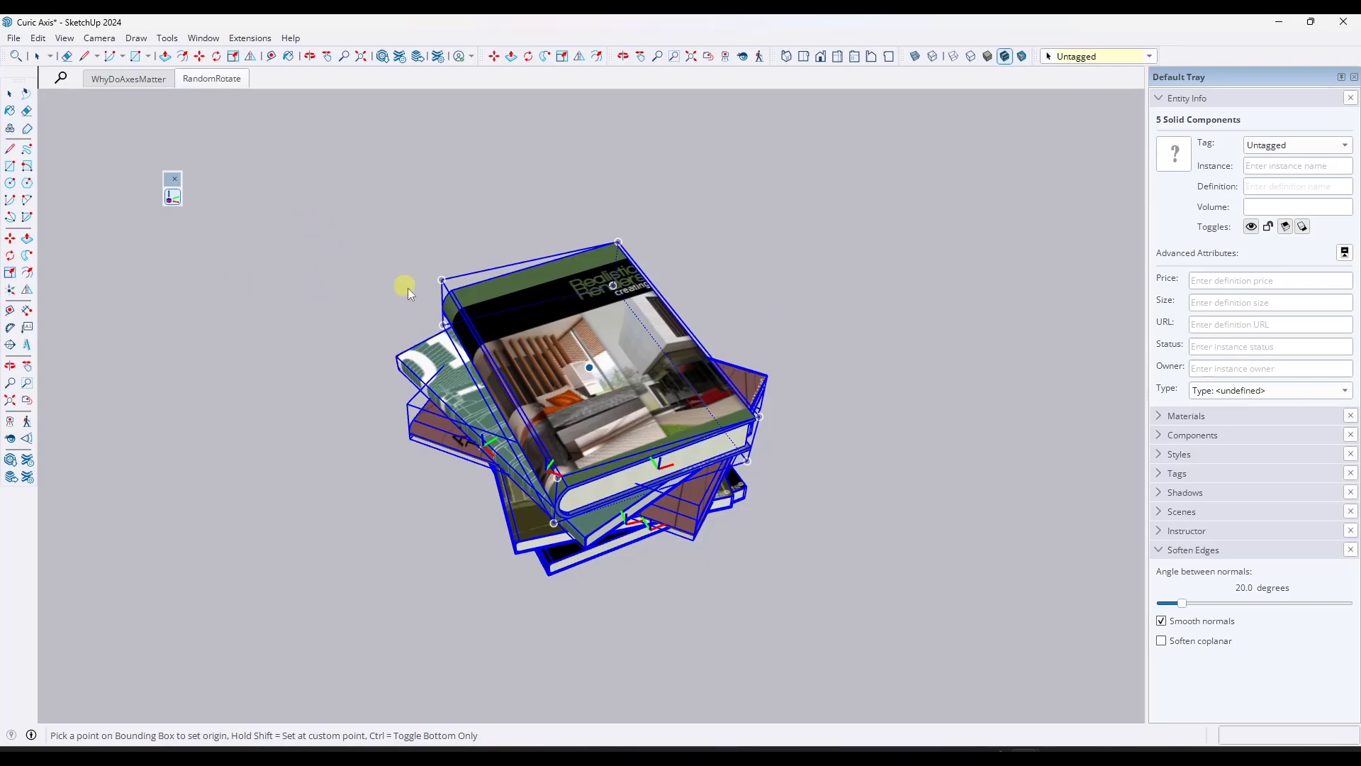
{"action": "key", "text": "space"}
Reselect the book stack, zoom to fit it, and orbit to a side view
{"action": "left_click_drag", "start_coordinate": [312, 218], "coordinate": [864, 617]}
{"action": "right_click", "coordinate": [592, 369]}
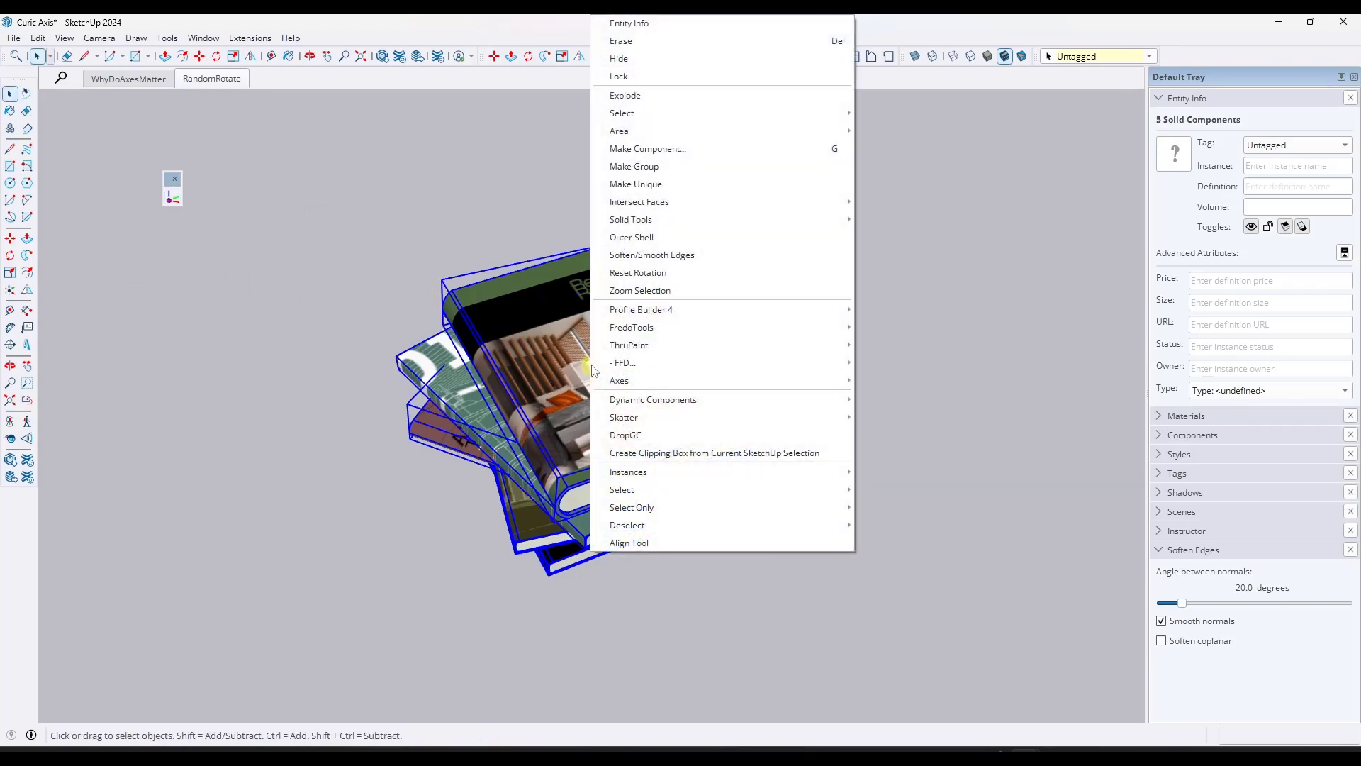
{"action": "left_click", "coordinate": [639, 290]}
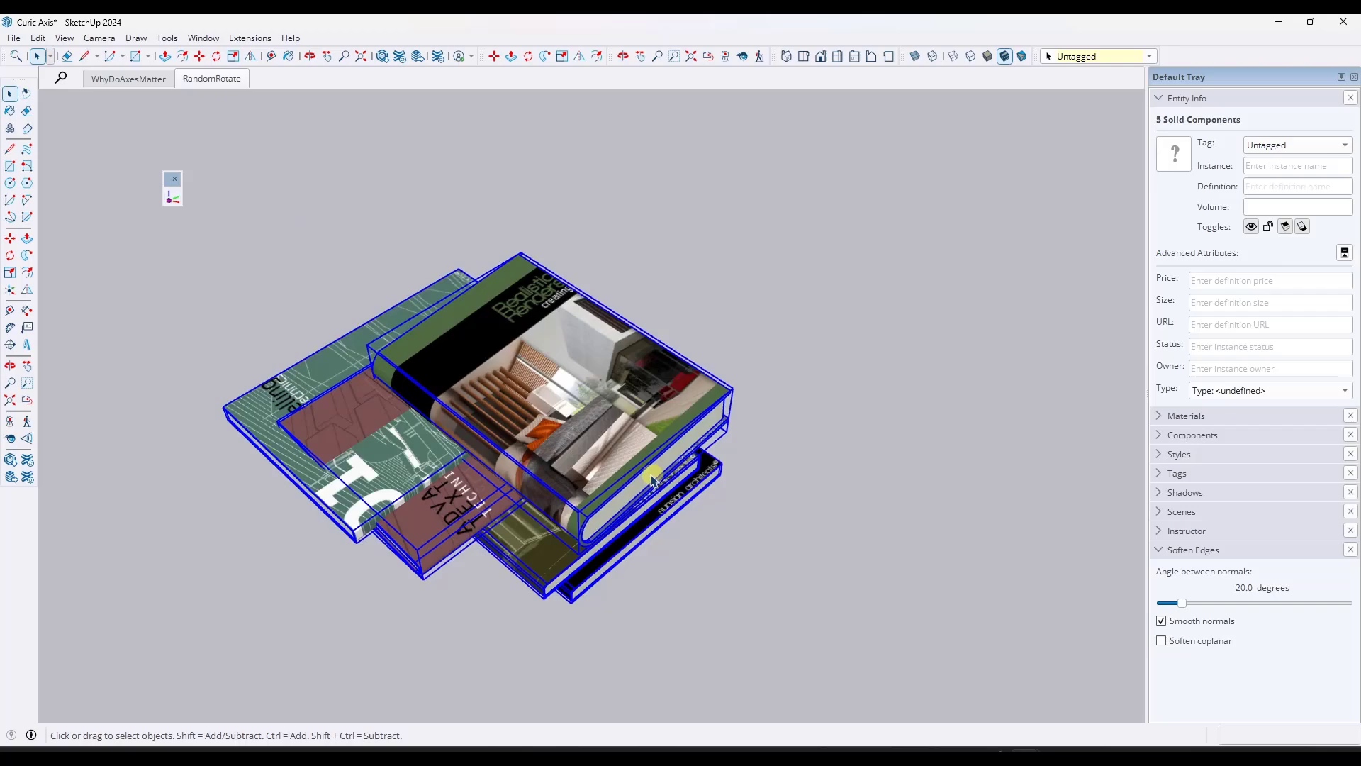
{"action": "middle_click_drag", "start_coordinate": [652, 480], "coordinate": [591, 296]}
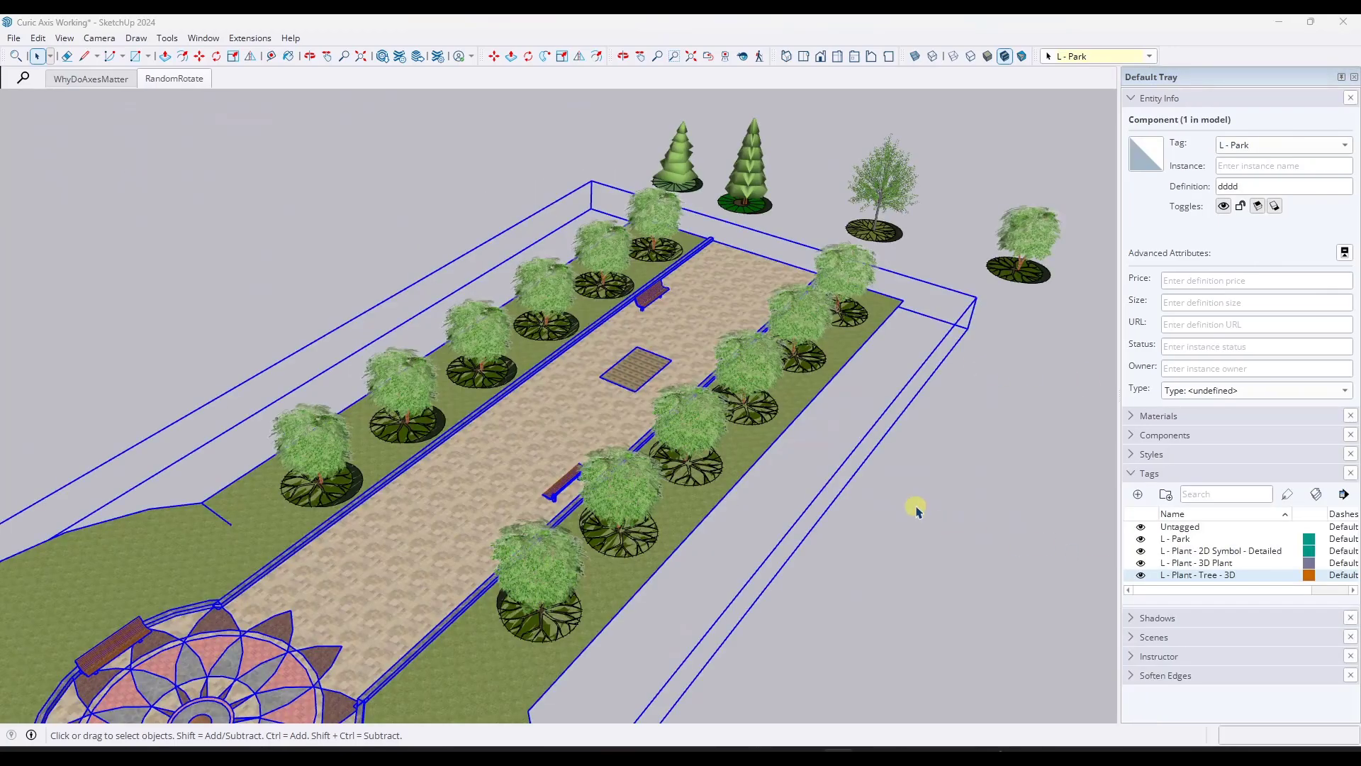
Open the front tree component in the park to inspect its axes
{"action": "left_click", "coordinate": [908, 492]}
{"action": "middle_click_drag", "start_coordinate": [908, 492], "coordinate": [899, 458]}
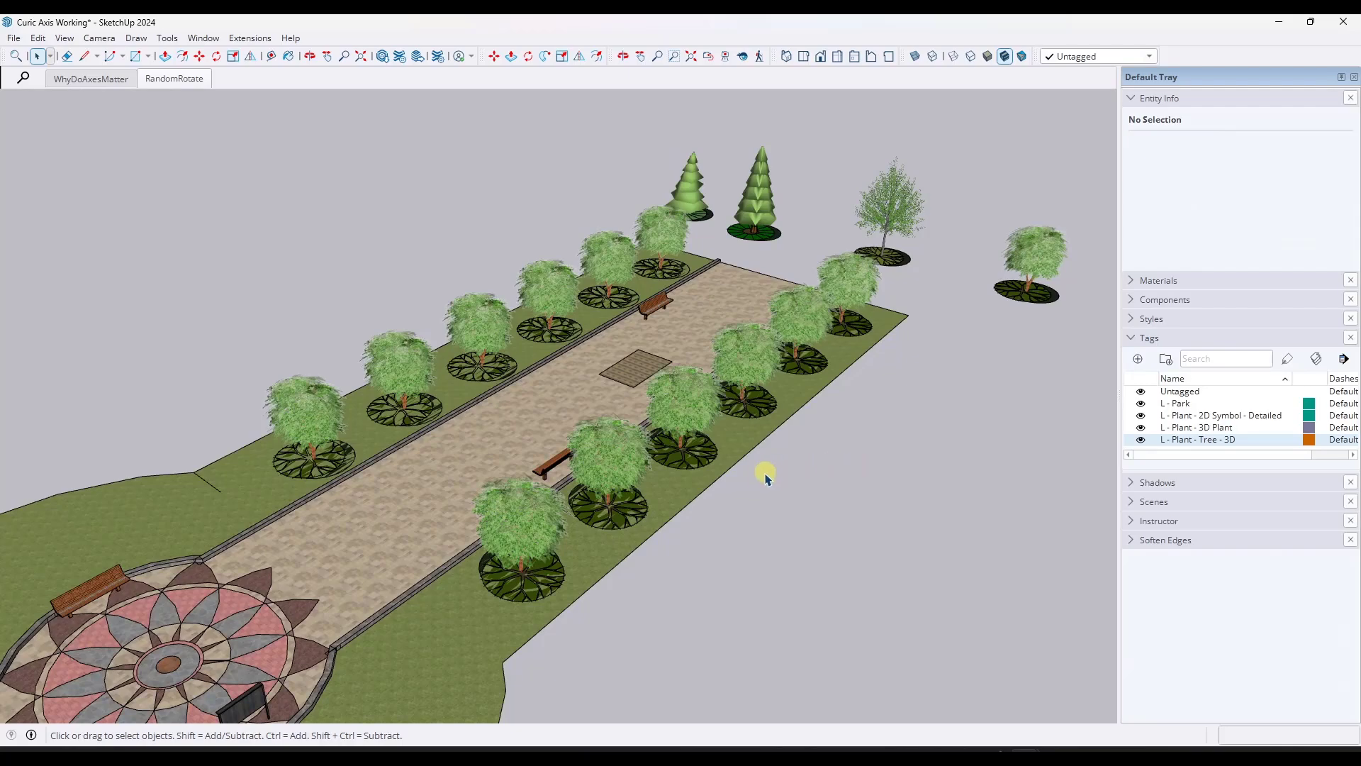
{"action": "left_click", "coordinate": [534, 530]}
{"action": "middle_click_drag", "start_coordinate": [533, 531], "coordinate": [519, 488]}
{"action": "double_click", "coordinate": [518, 481]}
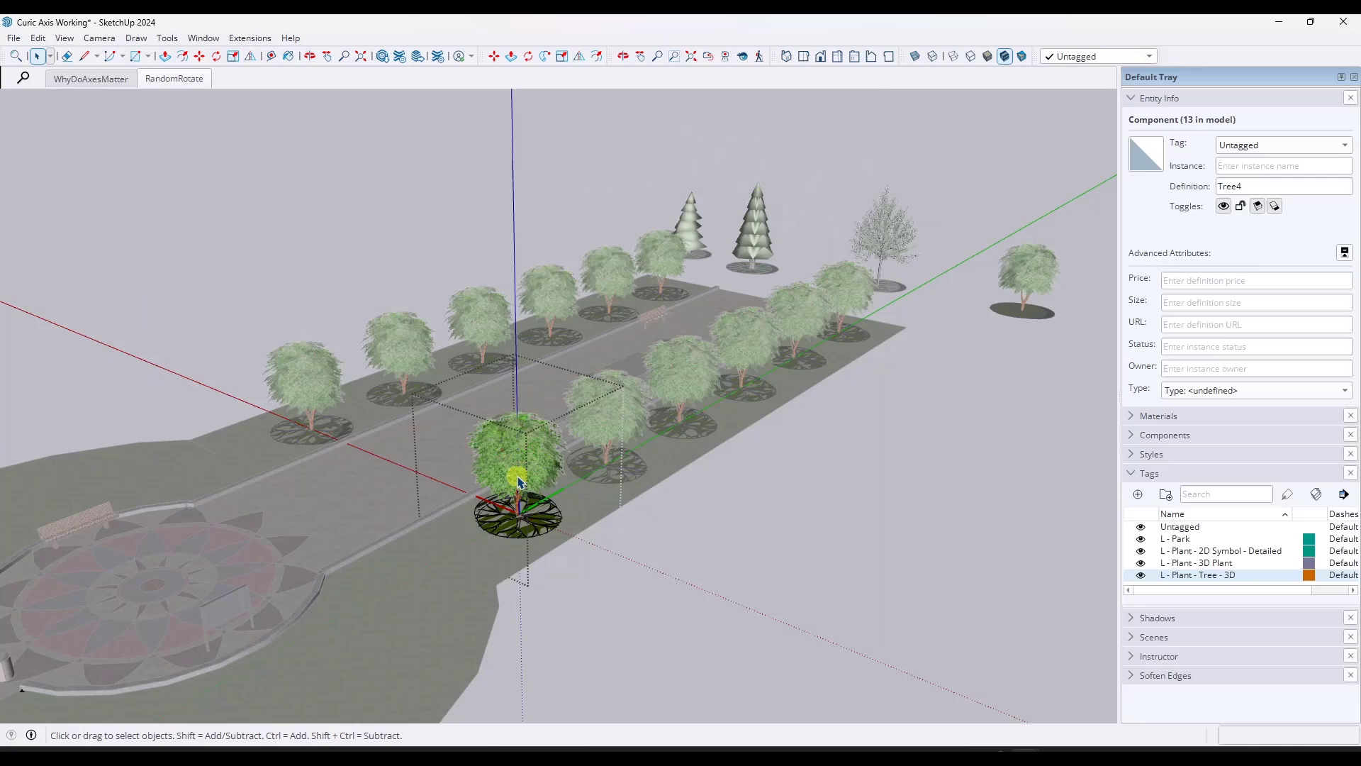
{"action": "scroll", "coordinate": [518, 480], "scroll_direction": "up", "scroll_amount": 5}
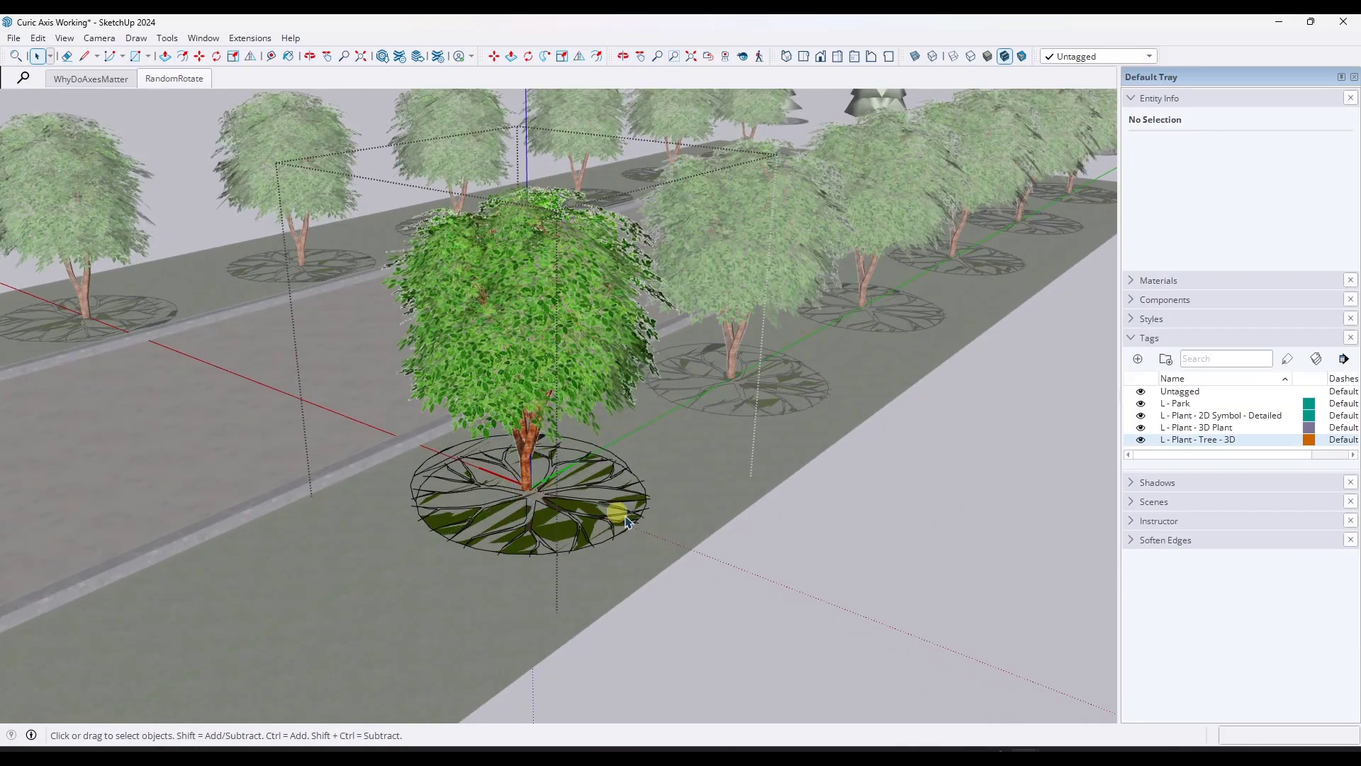
{"action": "left_click", "coordinate": [811, 592]}
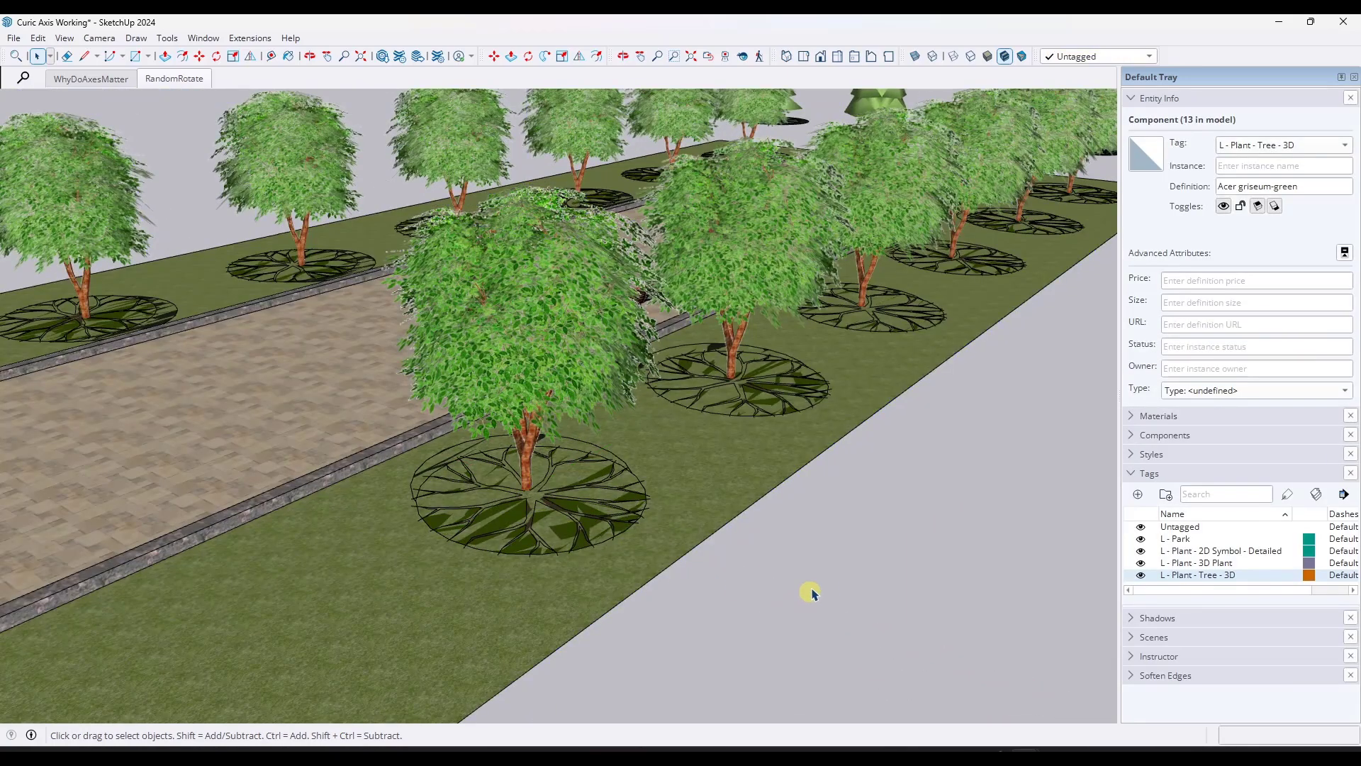
{"action": "left_click", "coordinate": [810, 593]}
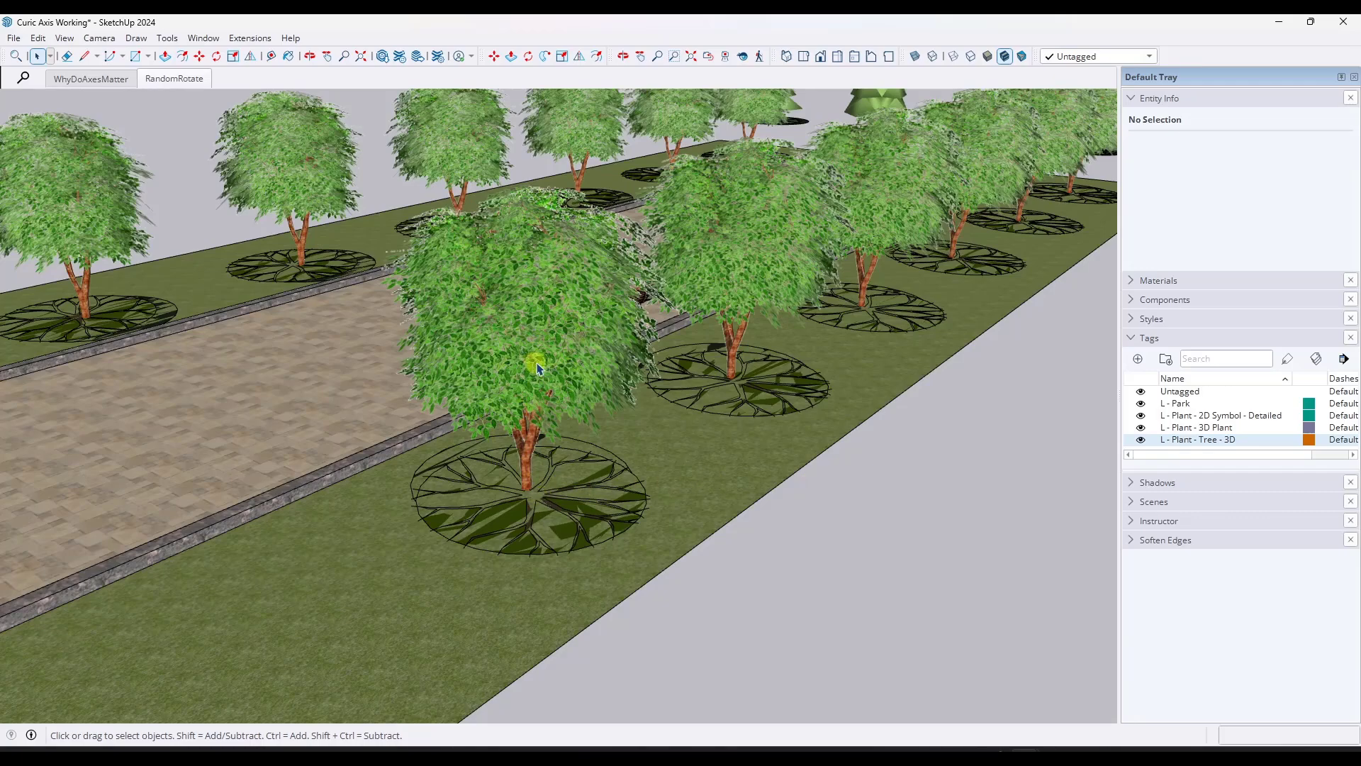
Toggle the L - Plant - Tree - 3D tag off and on, then inspect the pine and broadleaf trees
{"action": "left_click", "coordinate": [1141, 440]}
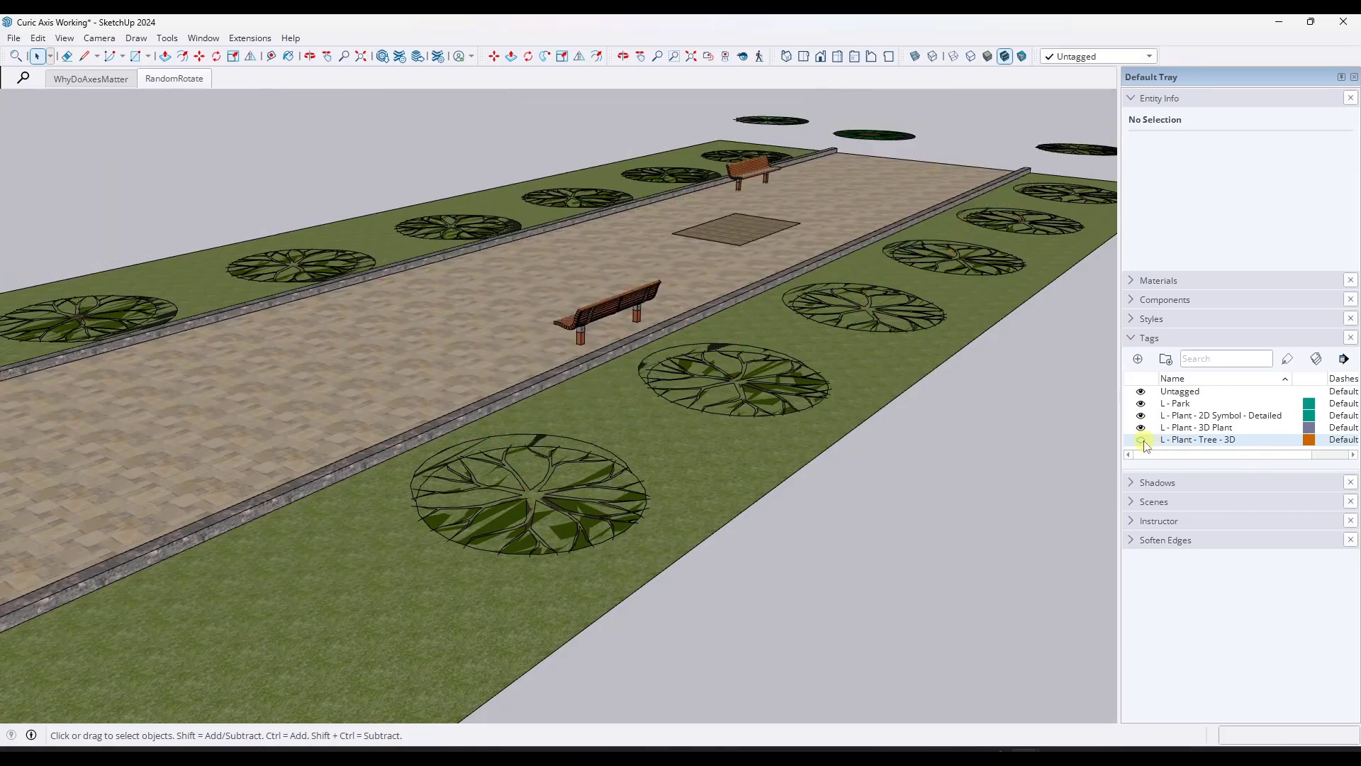
{"action": "left_click", "coordinate": [1141, 439]}
{"action": "middle_click_drag", "start_coordinate": [1024, 471], "coordinate": [734, 430]}
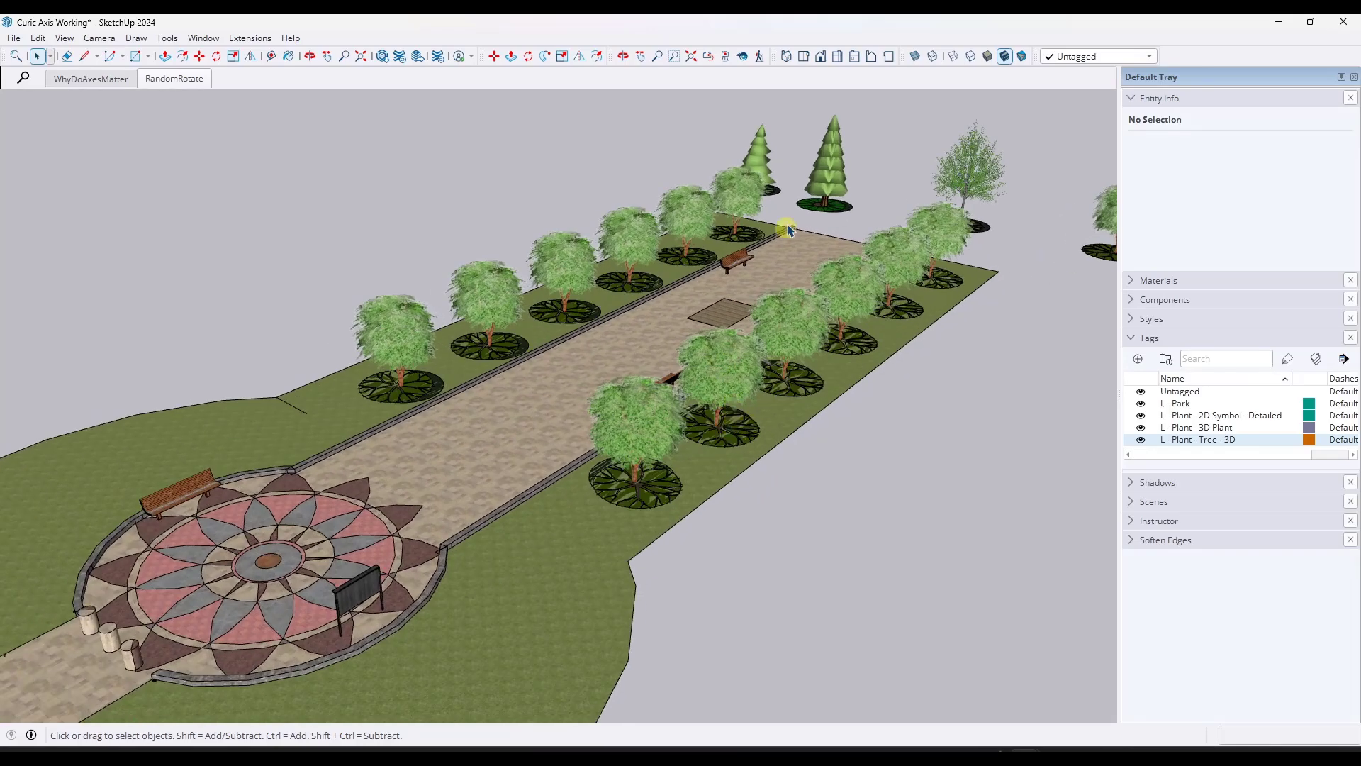
{"action": "double_click", "coordinate": [859, 199]}
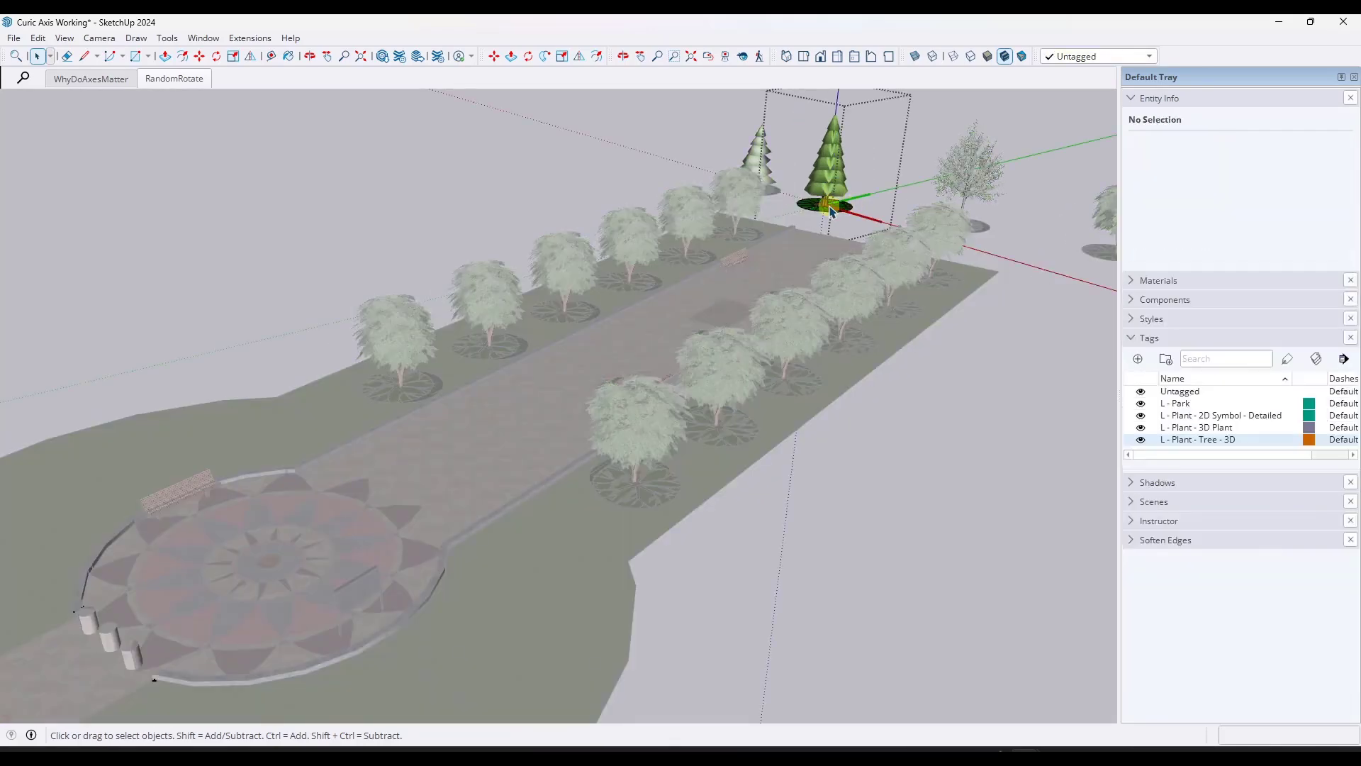
{"action": "left_click", "coordinate": [1034, 385]}
{"action": "double_click", "coordinate": [969, 159]}
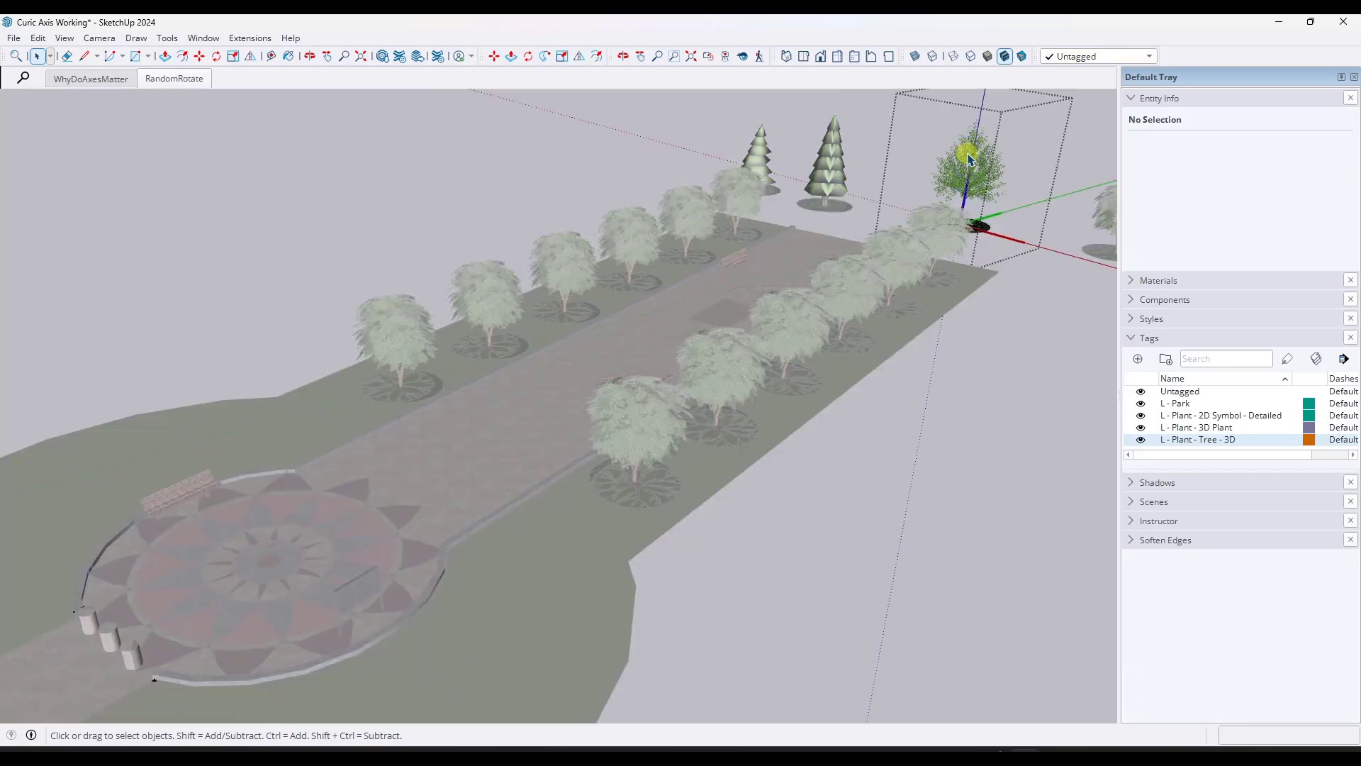
{"action": "left_click", "coordinate": [1035, 304]}
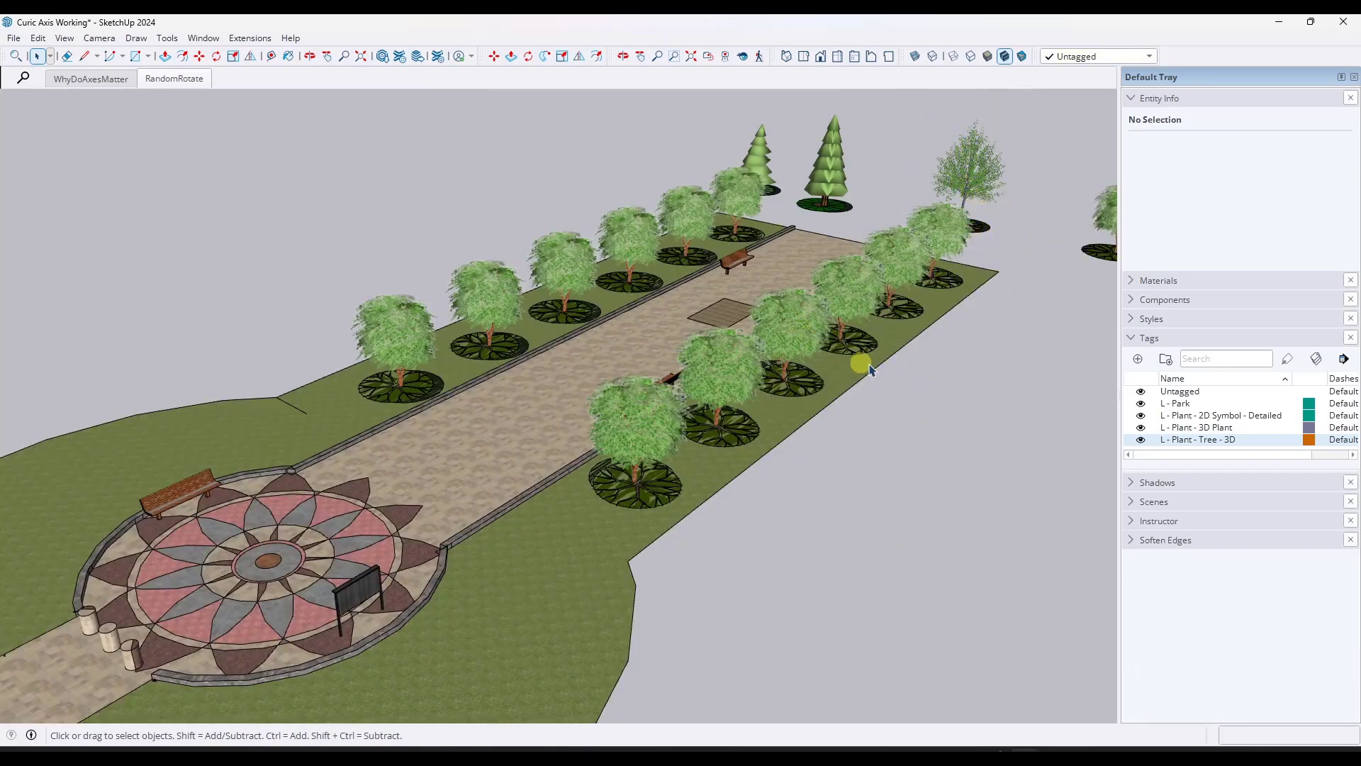
Select all six trees lining the walkway
{"action": "left_click", "coordinate": [1131, 338]}
{"action": "left_click", "coordinate": [939, 256]}
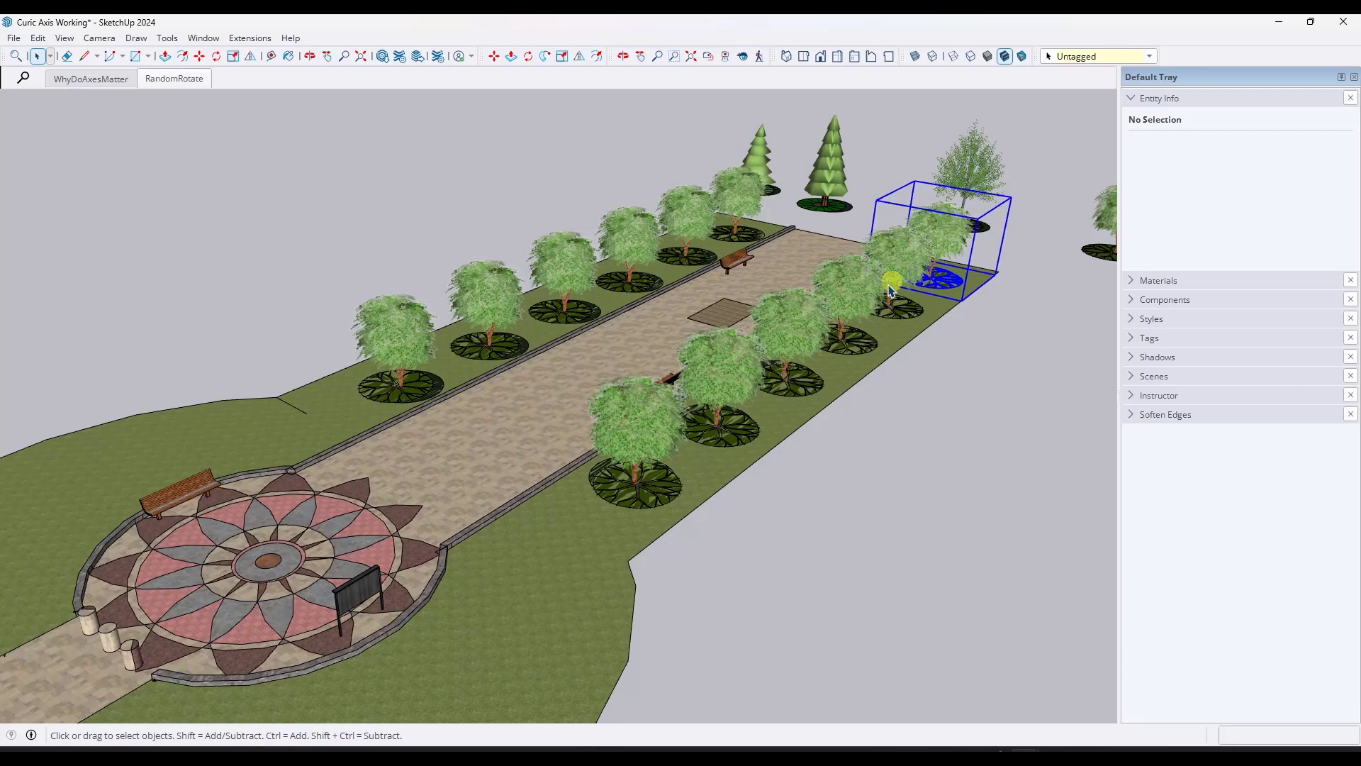
{"action": "left_click", "coordinate": [855, 303], "text": "ctrl"}
{"action": "left_click", "coordinate": [737, 372], "text": "ctrl"}
{"action": "left_click", "coordinate": [394, 332], "text": "ctrl"}
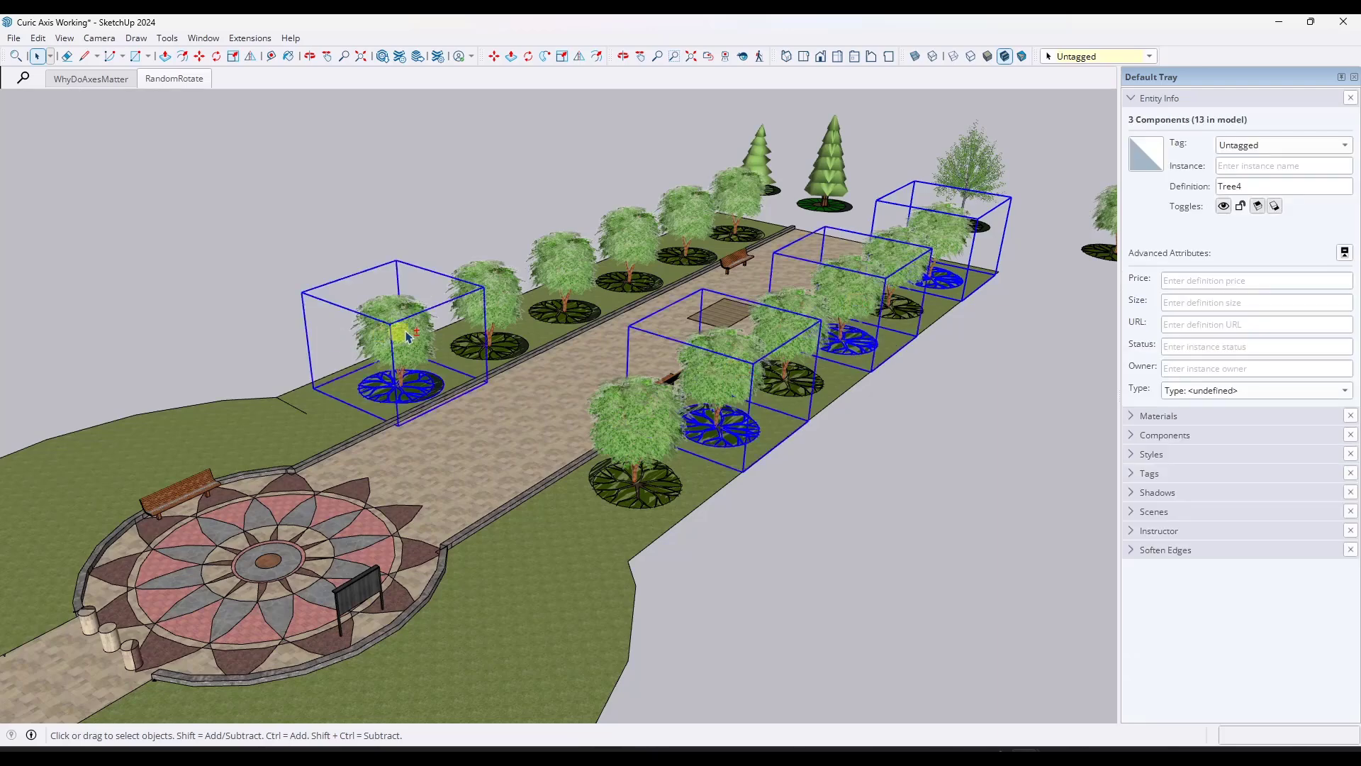
{"action": "left_click", "coordinate": [570, 260], "text": "ctrl"}
{"action": "left_click", "coordinate": [690, 219], "text": "ctrl"}
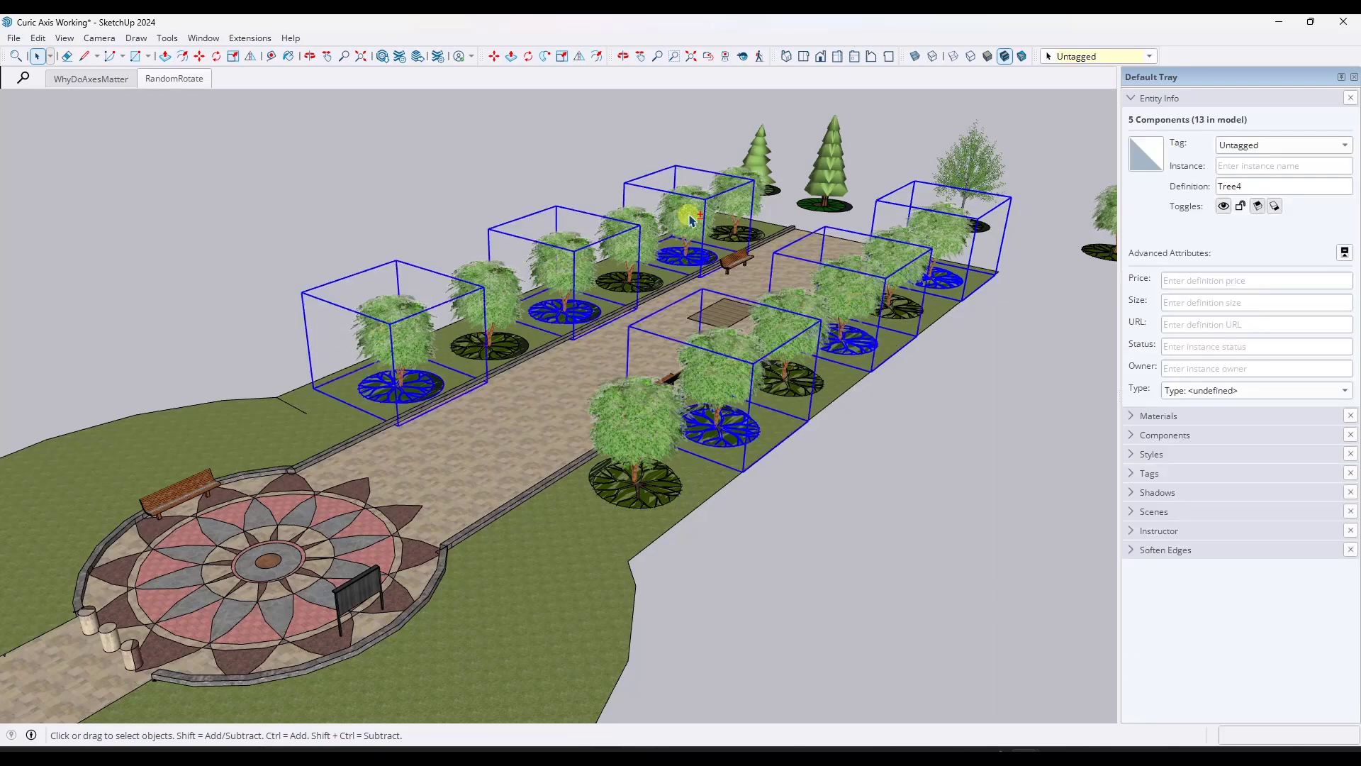
In the Components browser, replace the selected trees with the Tree4 component
{"action": "left_click", "coordinate": [1137, 437]}
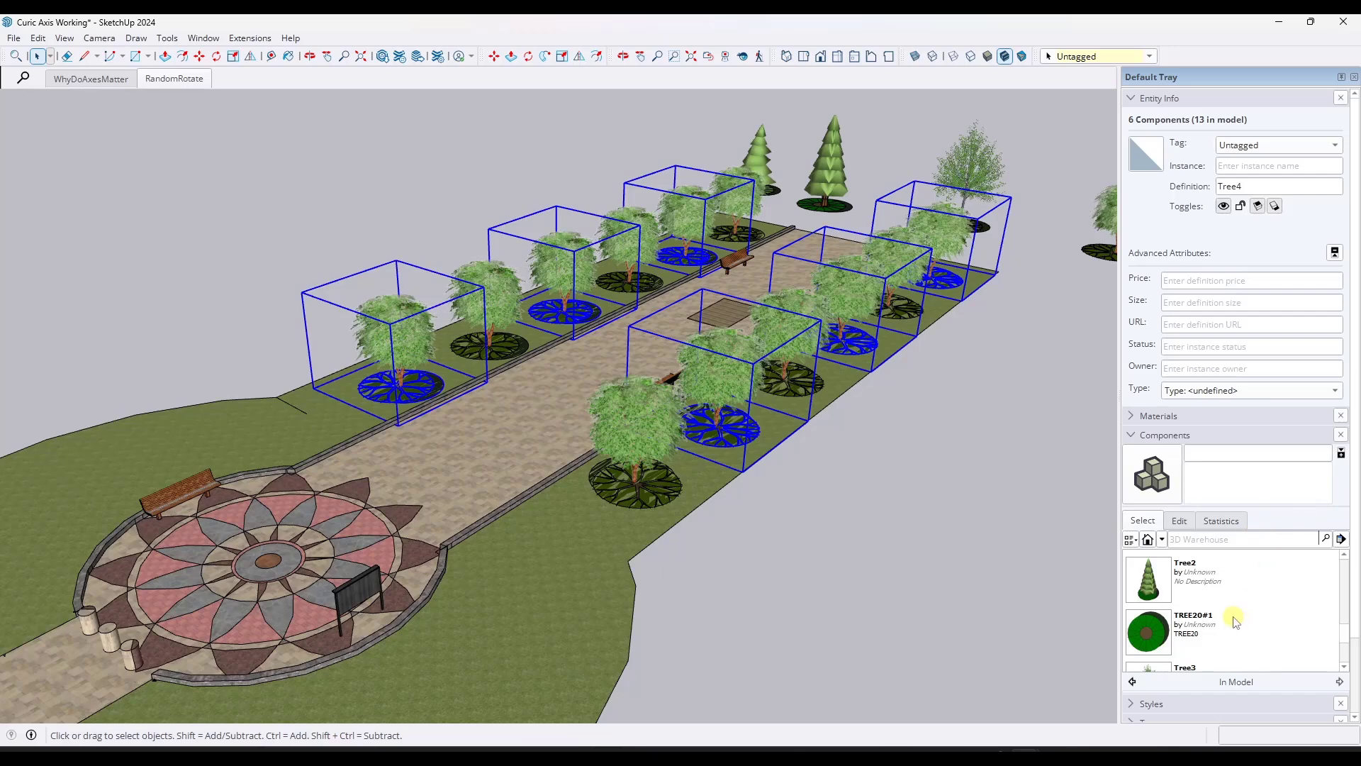
{"action": "scroll", "coordinate": [1234, 621], "scroll_direction": "down", "scroll_amount": 2}
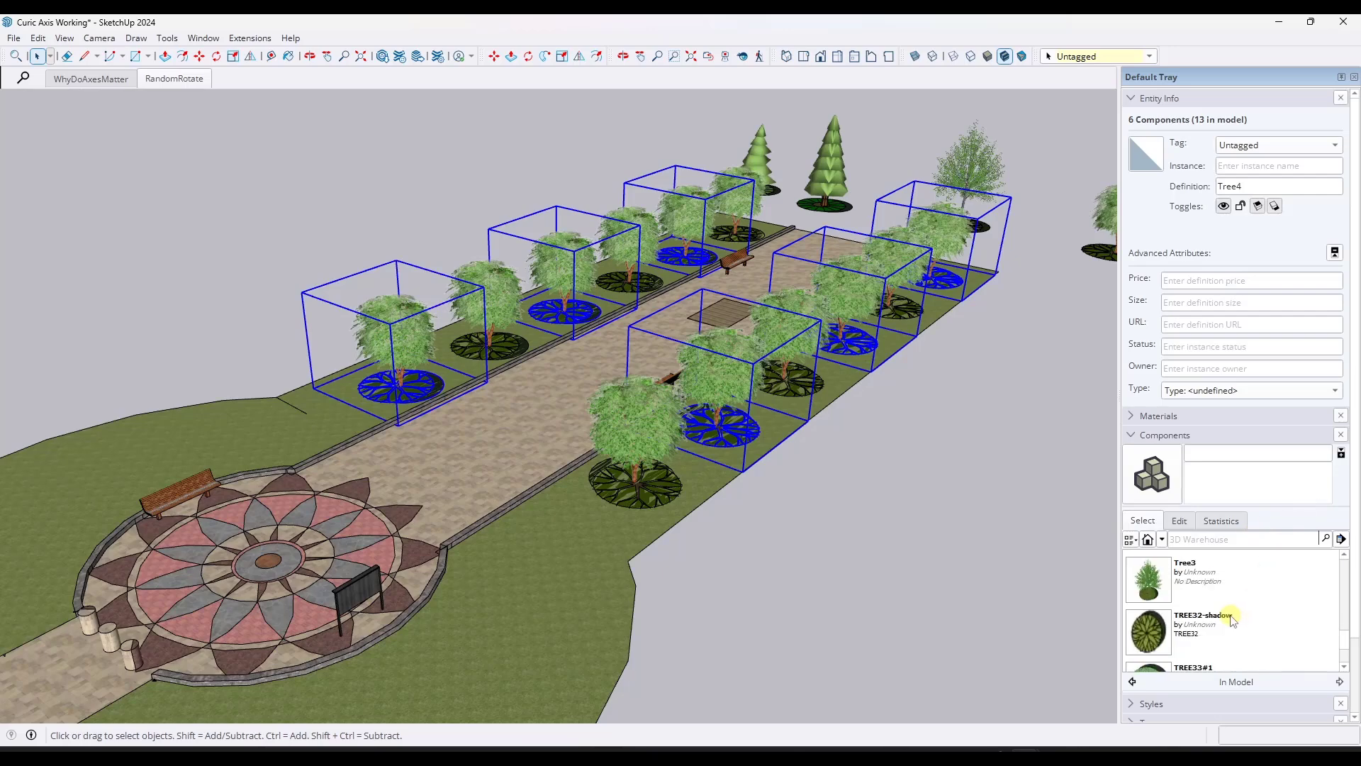
{"action": "right_click", "coordinate": [1190, 576]}
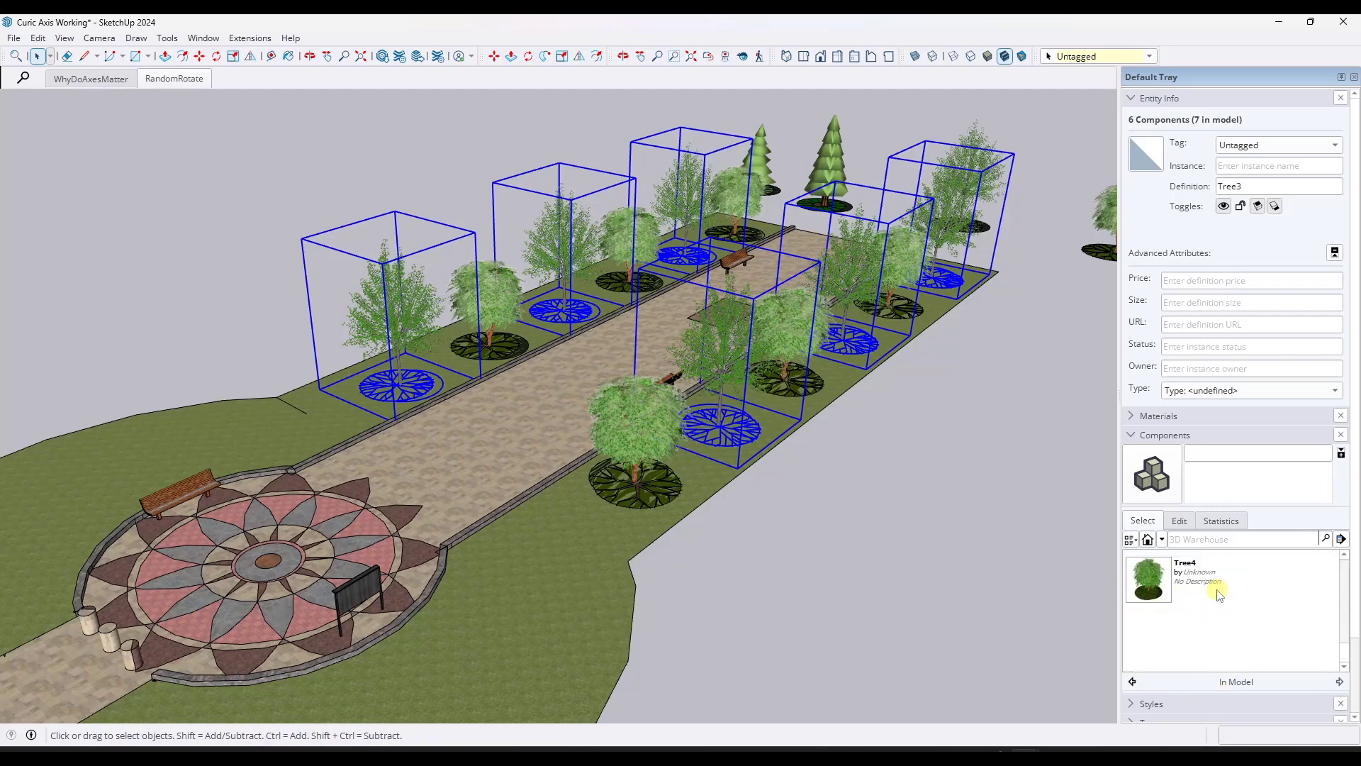
{"action": "right_click", "coordinate": [1198, 580]}
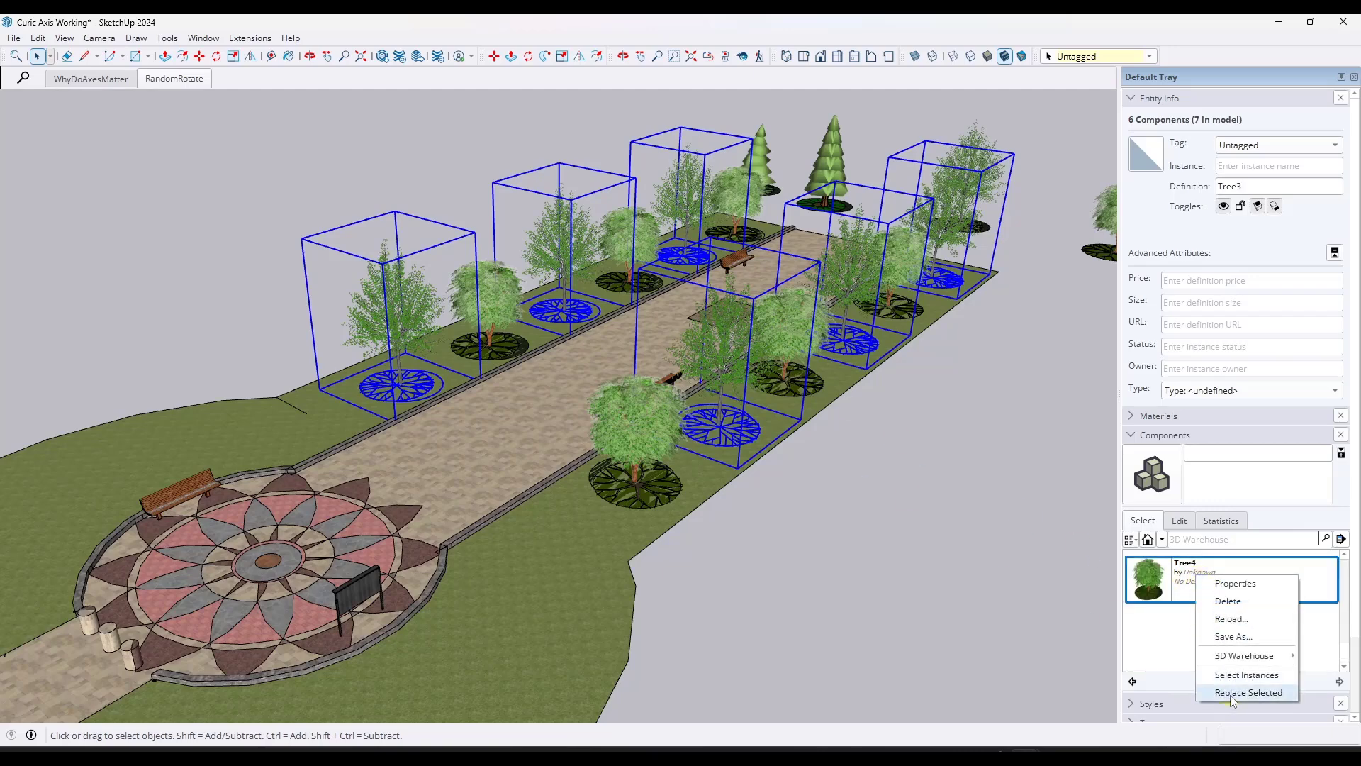
{"action": "left_click", "coordinate": [1247, 692]}
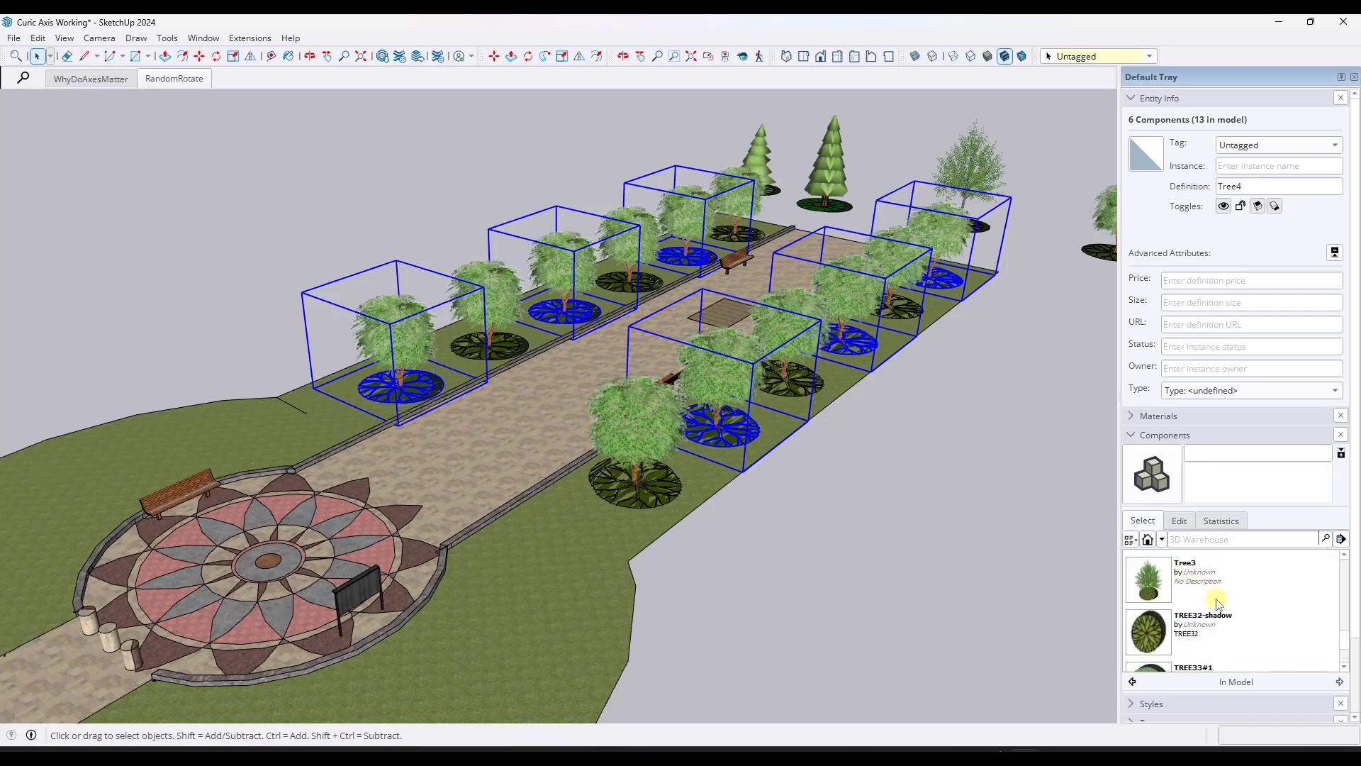
Trial-swap the selected trees to Tree2, then Tree1, using Replace Selected
{"action": "right_click", "coordinate": [1197, 626]}
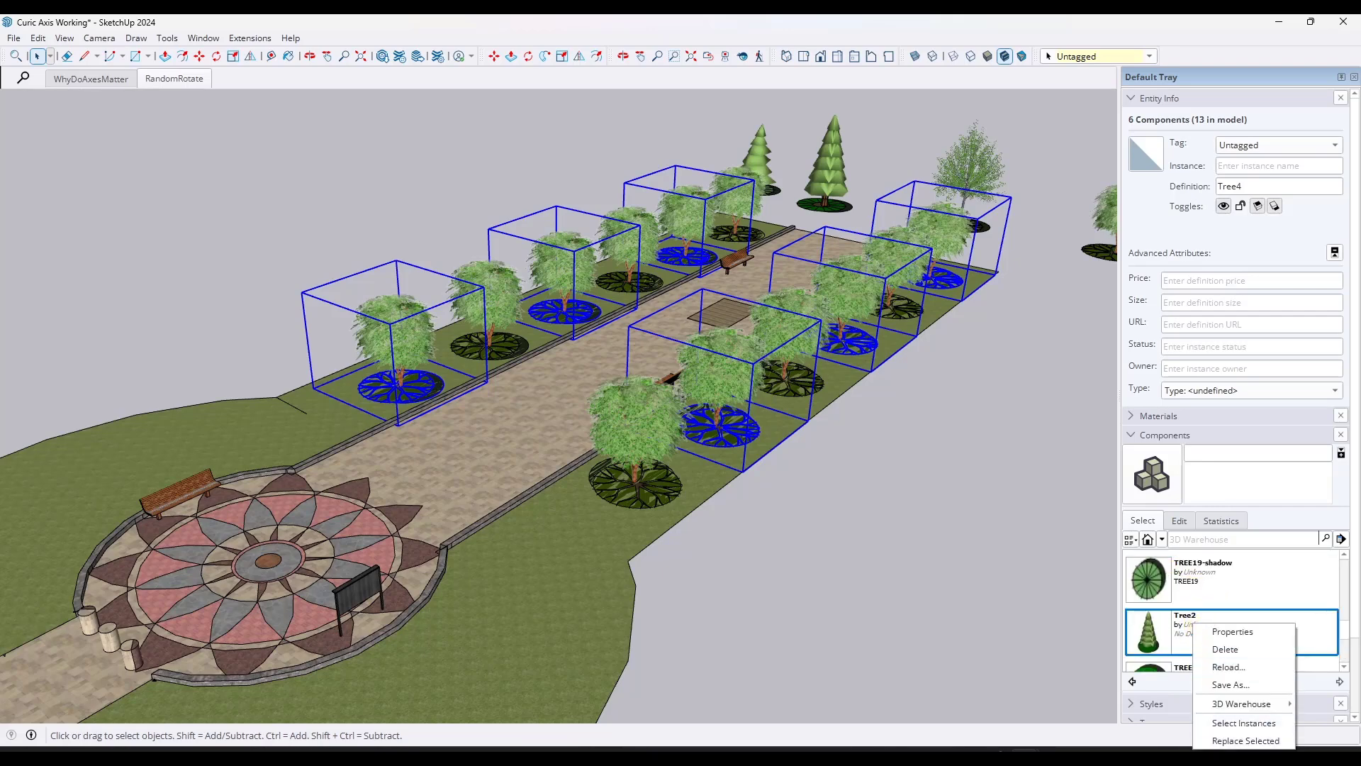
{"action": "left_click", "coordinate": [1225, 742]}
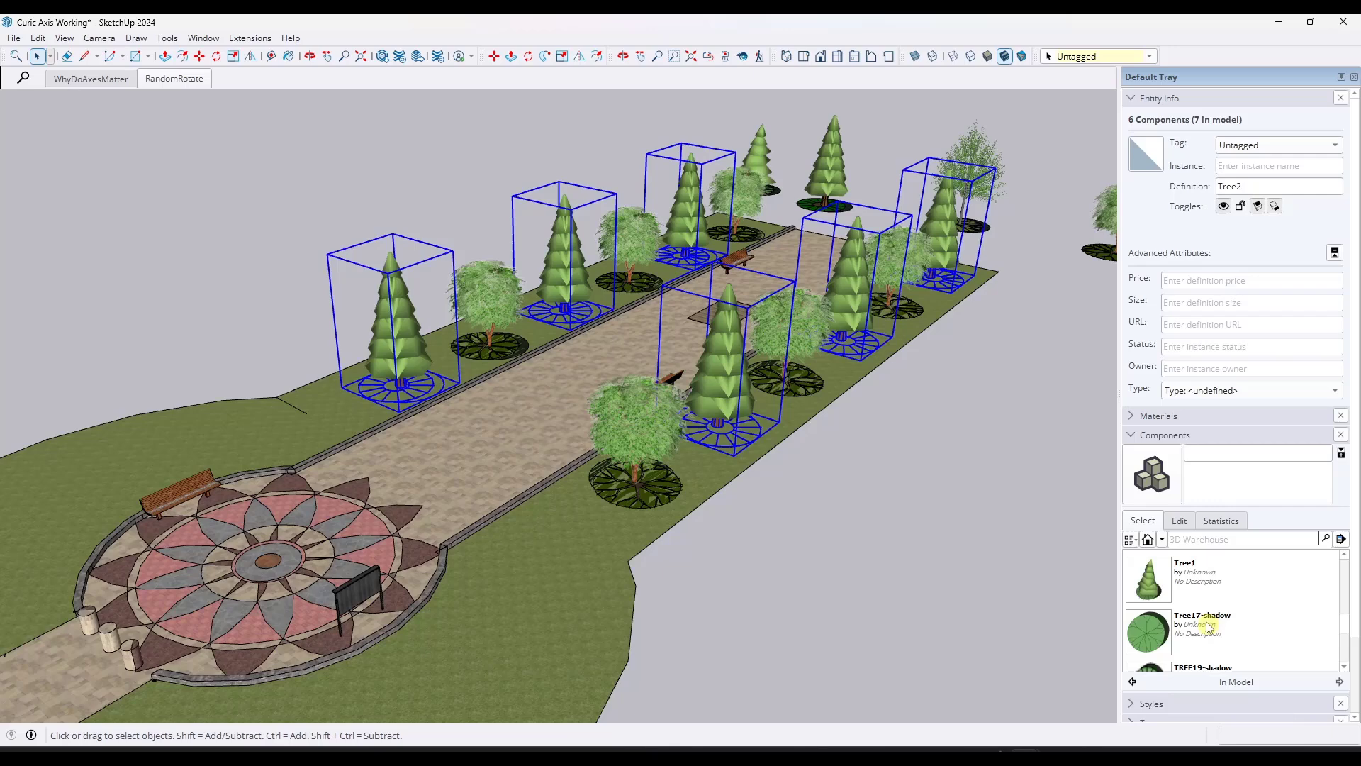
{"action": "right_click", "coordinate": [1196, 593]}
{"action": "left_click", "coordinate": [1237, 703]}
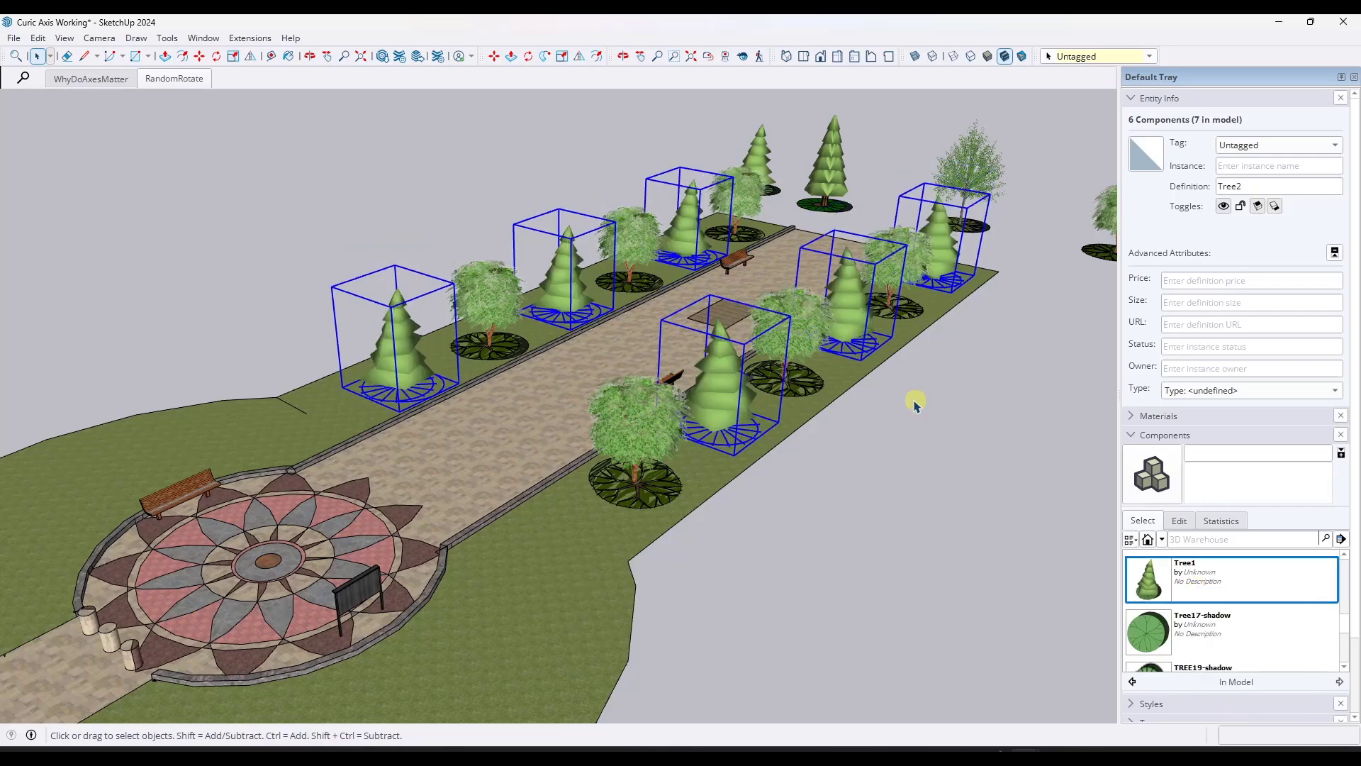
{"action": "scroll", "coordinate": [1229, 575], "scroll_direction": "up", "scroll_amount": 1}
{"action": "scroll", "coordinate": [1228, 589], "scroll_direction": "down", "scroll_amount": 1}
{"action": "scroll", "coordinate": [1228, 595], "scroll_direction": "up", "scroll_amount": 1}
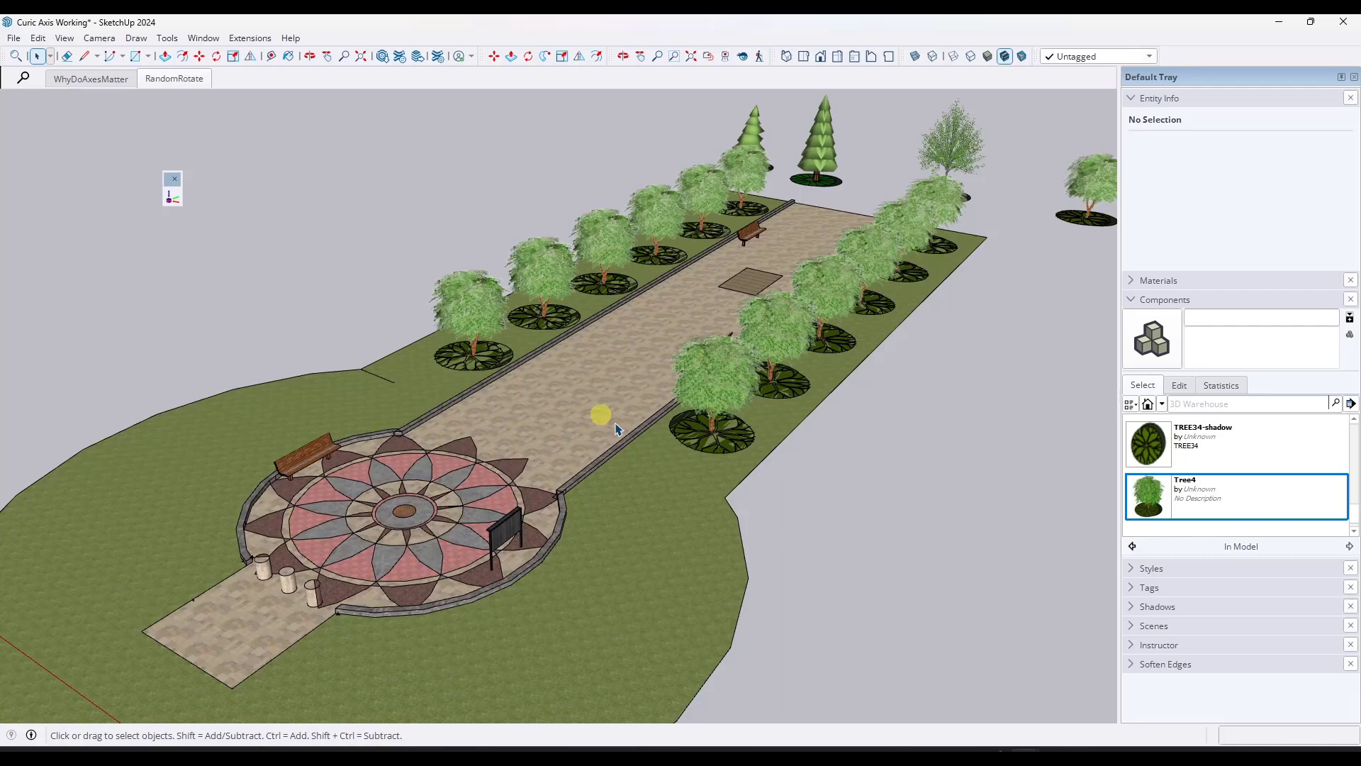
{"action": "middle_click_drag", "start_coordinate": [616, 428], "coordinate": [740, 403]}
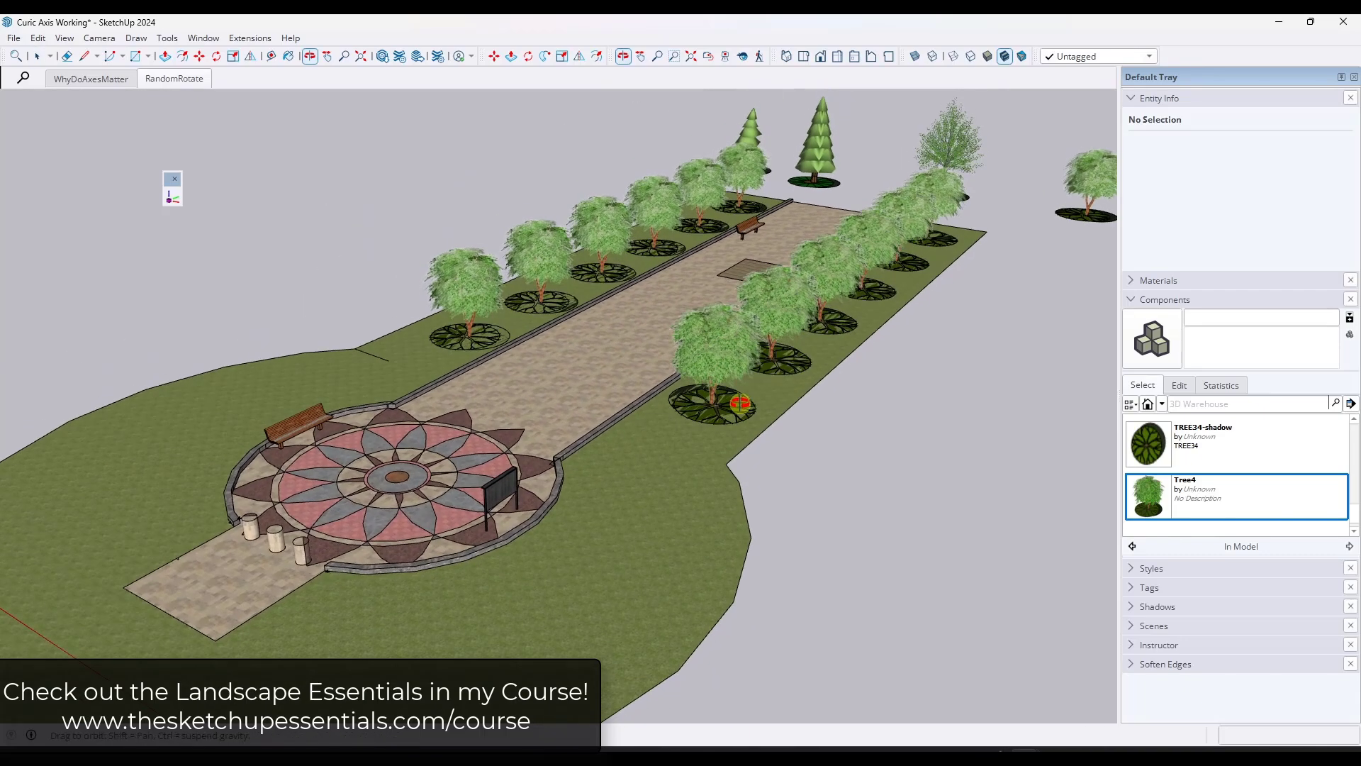
{"action": "scroll", "coordinate": [738, 406], "scroll_direction": "up", "scroll_amount": 4}
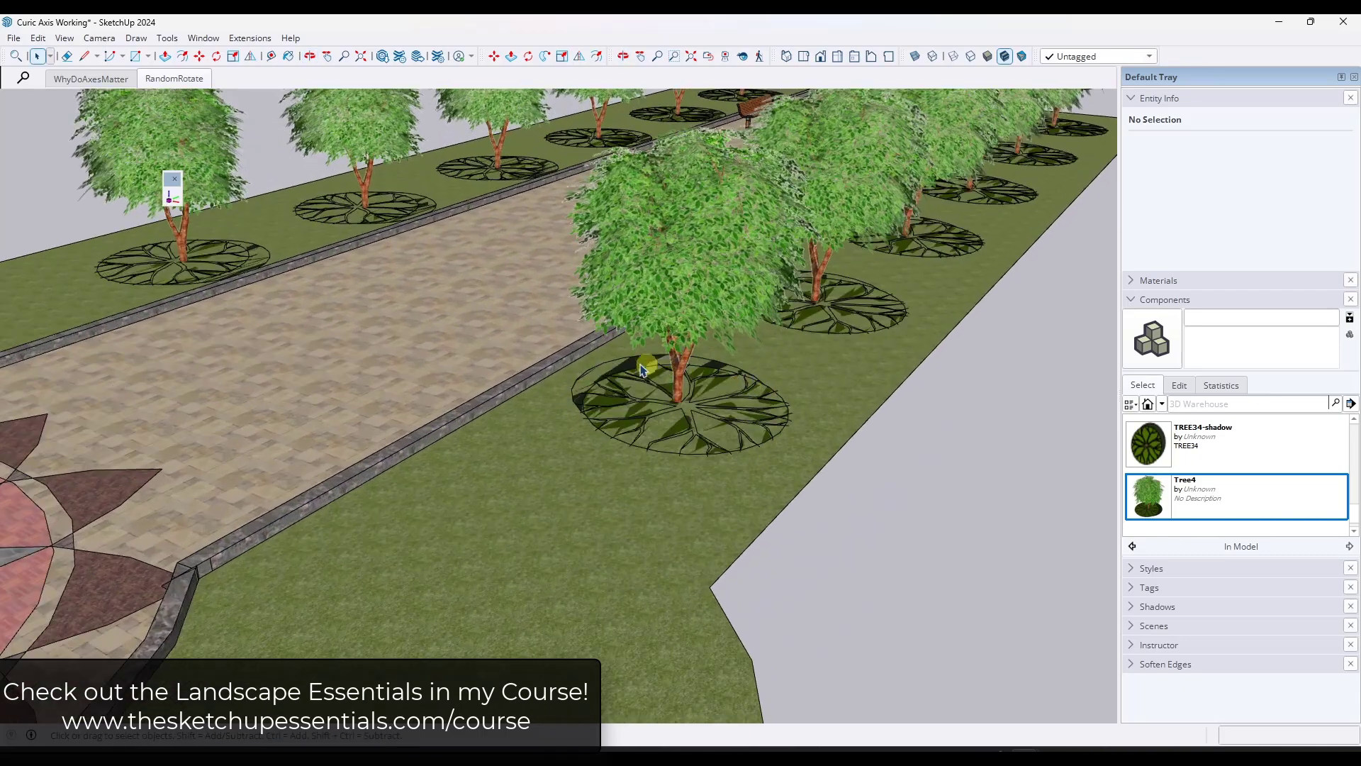
{"action": "scroll", "coordinate": [718, 419], "scroll_direction": "down", "scroll_amount": 5}
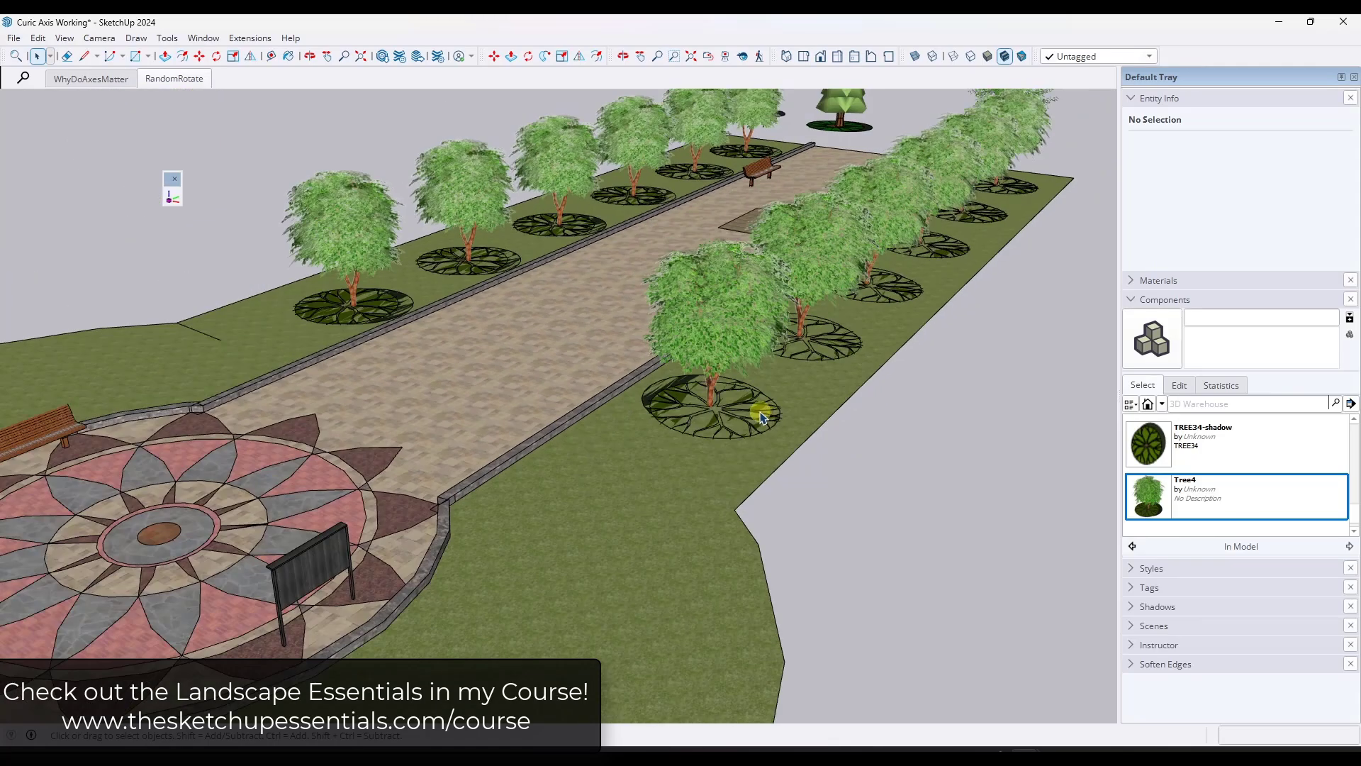
{"action": "middle_click_drag", "start_coordinate": [718, 419], "coordinate": [819, 236]}
{"action": "scroll", "coordinate": [758, 665], "scroll_direction": "up", "scroll_amount": 3}
{"action": "scroll", "coordinate": [757, 665], "scroll_direction": "down", "scroll_amount": 4}
{"action": "scroll", "coordinate": [635, 385], "scroll_direction": "up", "scroll_amount": 2}
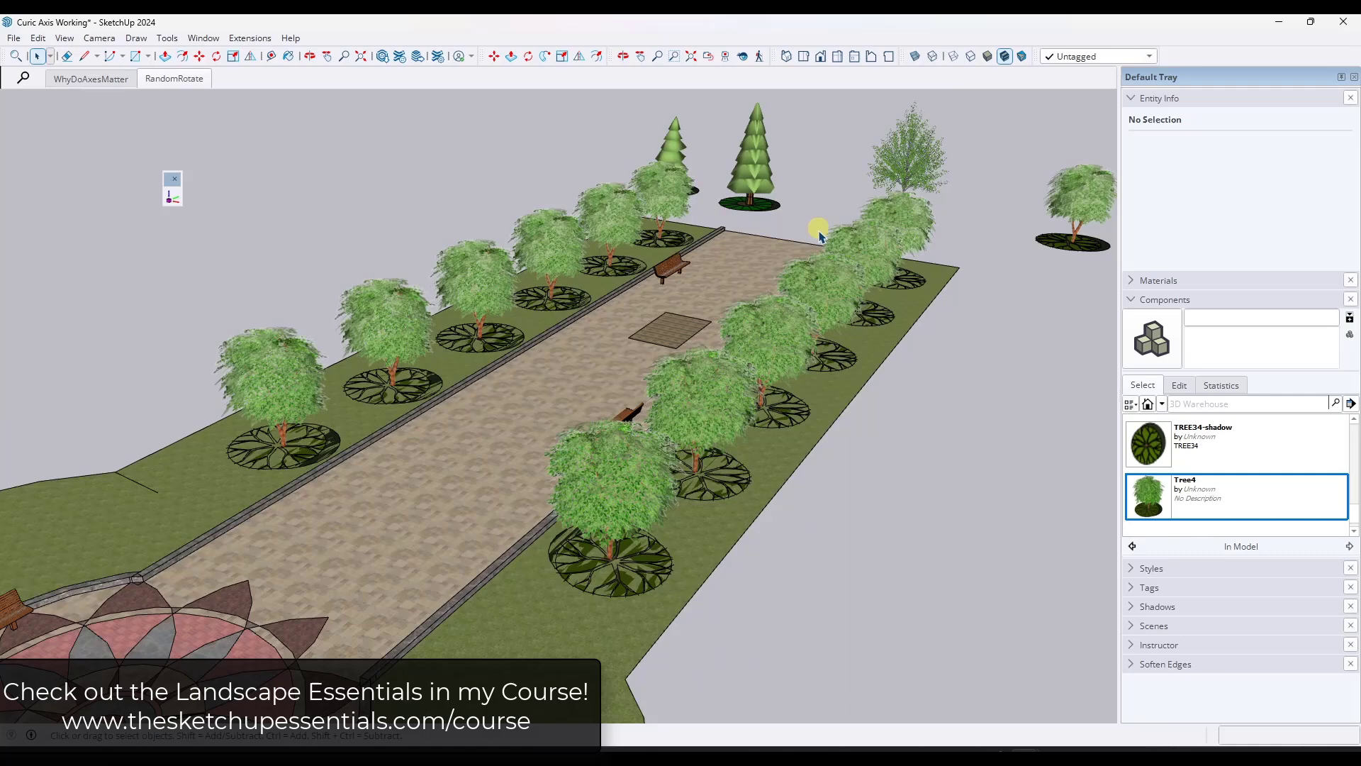
{"action": "scroll", "coordinate": [816, 285], "scroll_direction": "down", "scroll_amount": 3}
{"action": "scroll", "coordinate": [775, 329], "scroll_direction": "up", "scroll_amount": 3}
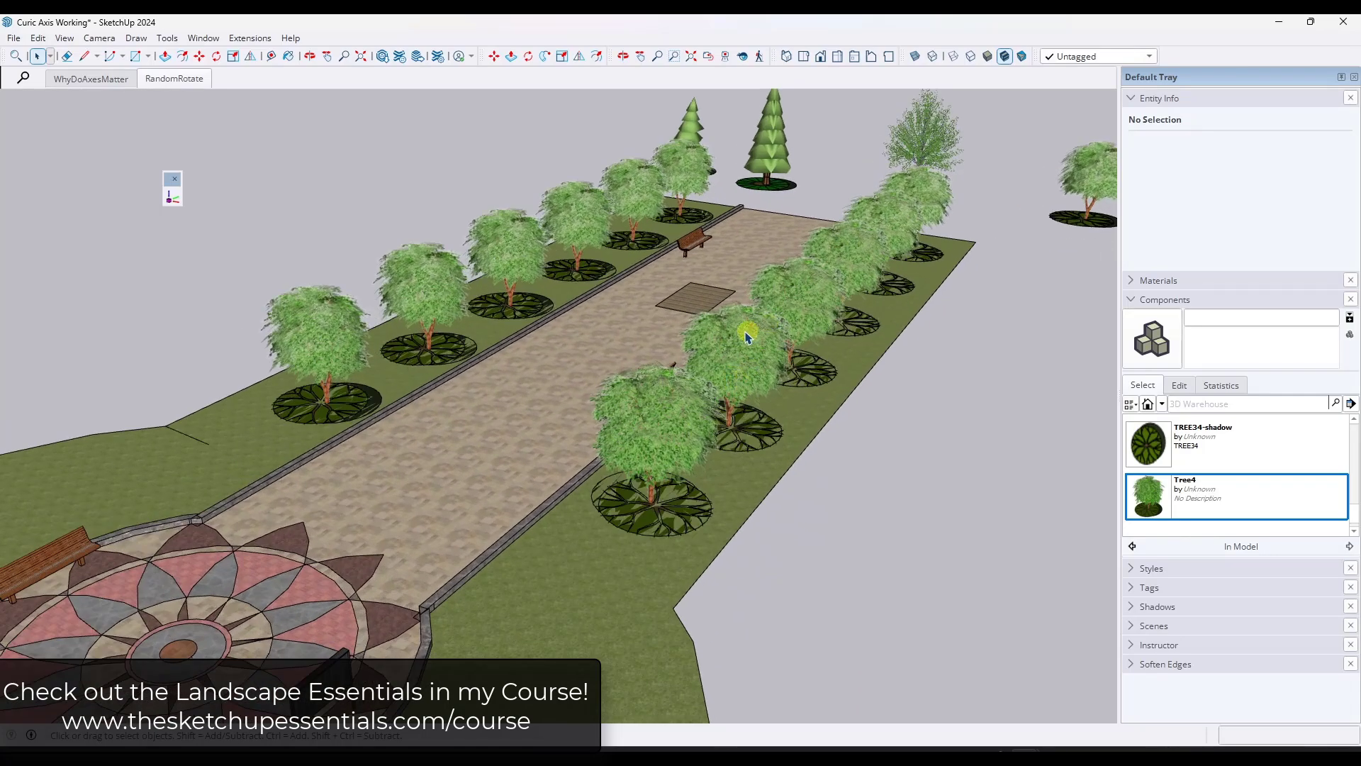
{"action": "mouse_move", "coordinate": [748, 338]}
{"action": "middle_mouse_down"}
{"action": "mouse_move", "coordinate": [730, 364]}
{"action": "mouse_move", "coordinate": [732, 341]}
{"action": "middle_mouse_up"}
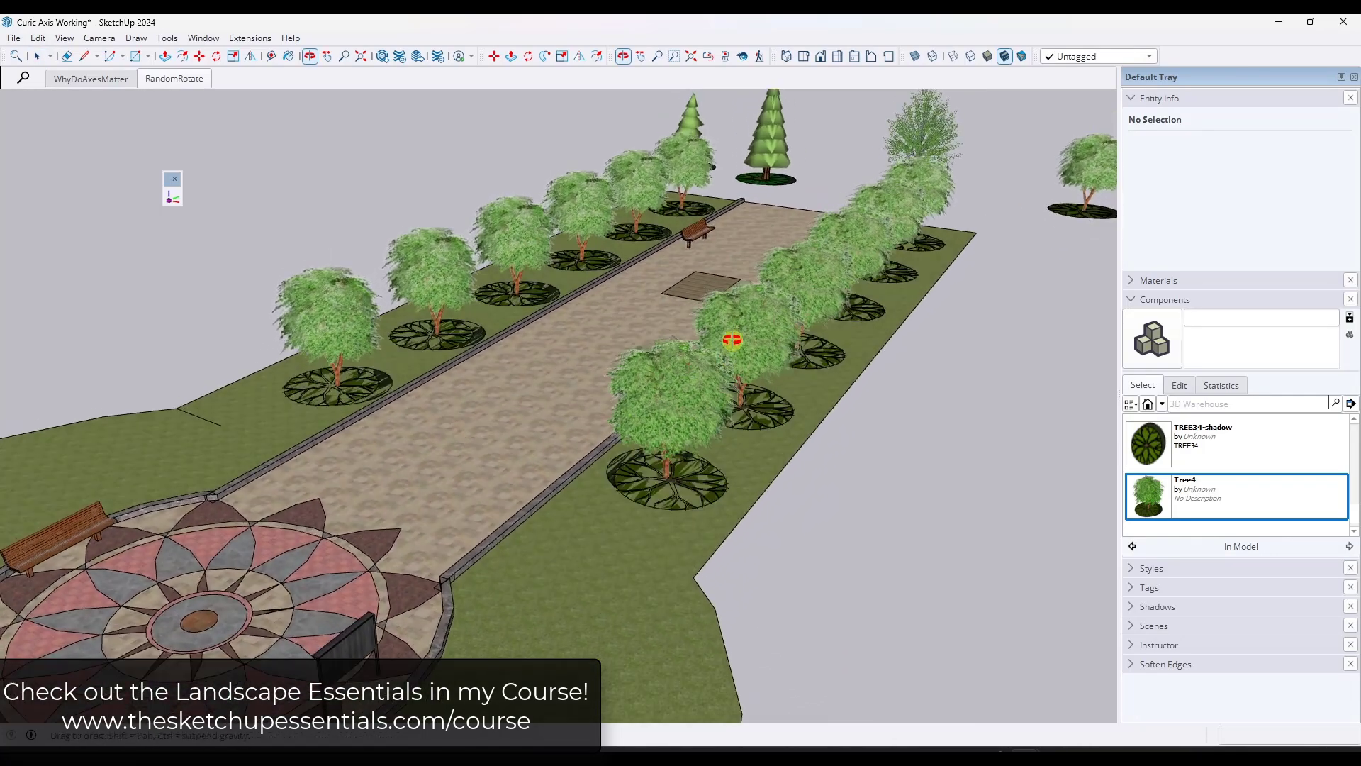